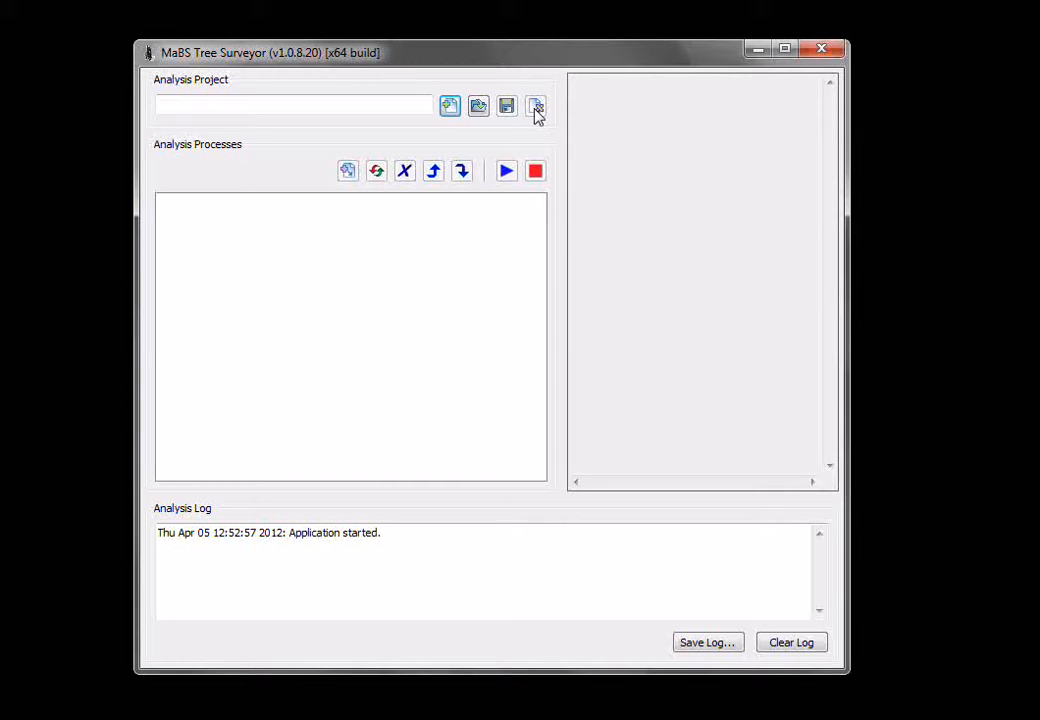
Step: Create a new analysis project named tessrt in the Data folder
{"action": "left_click", "coordinate": [450, 108]}
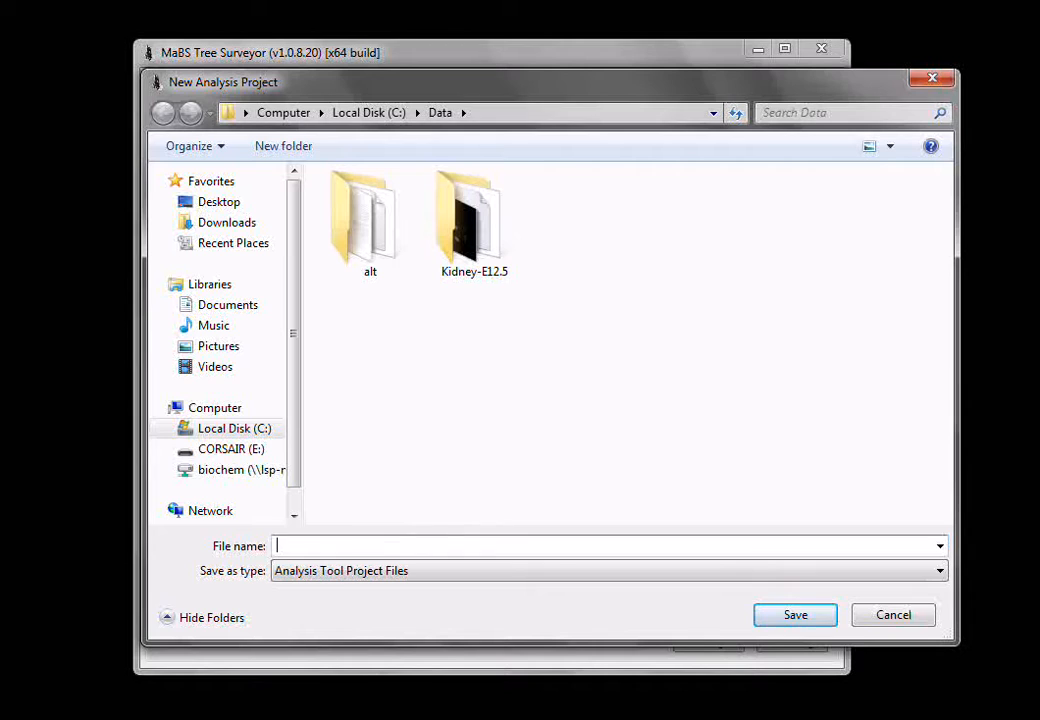
{"action": "type", "text": "tessrt"}
{"action": "key", "text": "Return"}
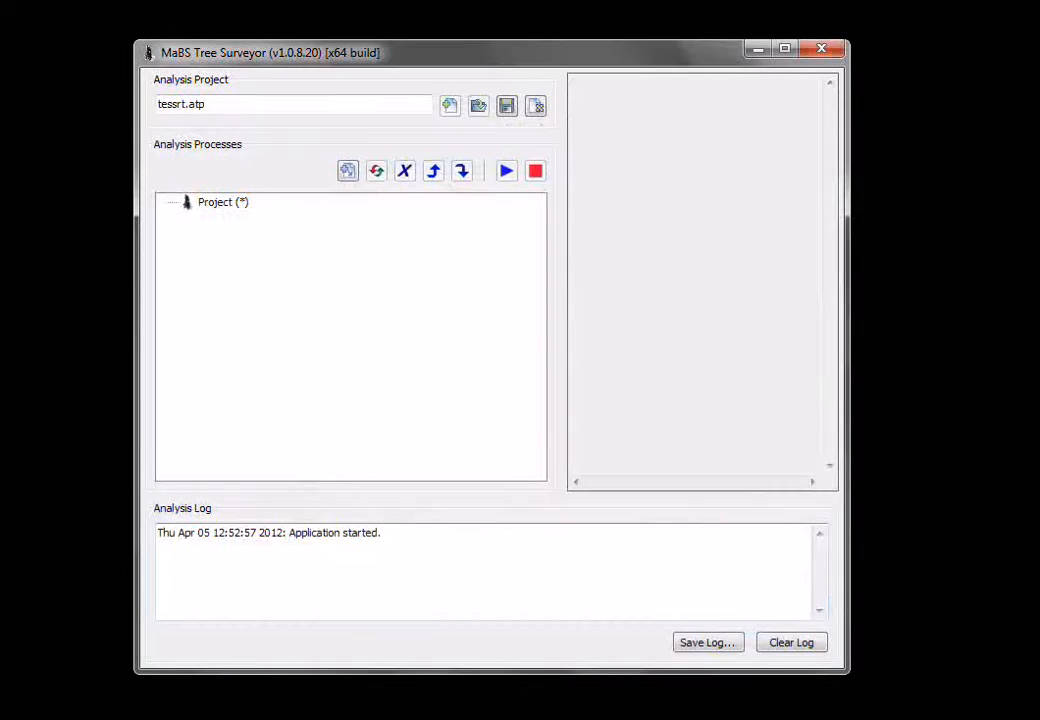
Step: Add a Kidney Analysis Process to the project and display its settings
{"action": "left_click", "coordinate": [212, 203]}
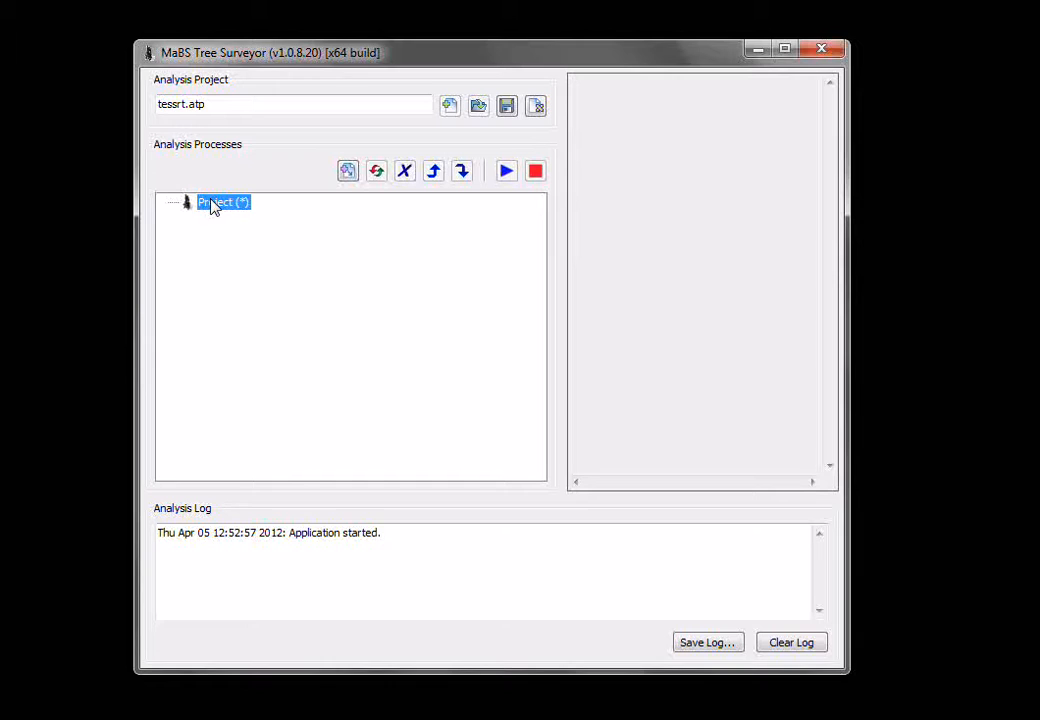
{"action": "left_click", "coordinate": [347, 172]}
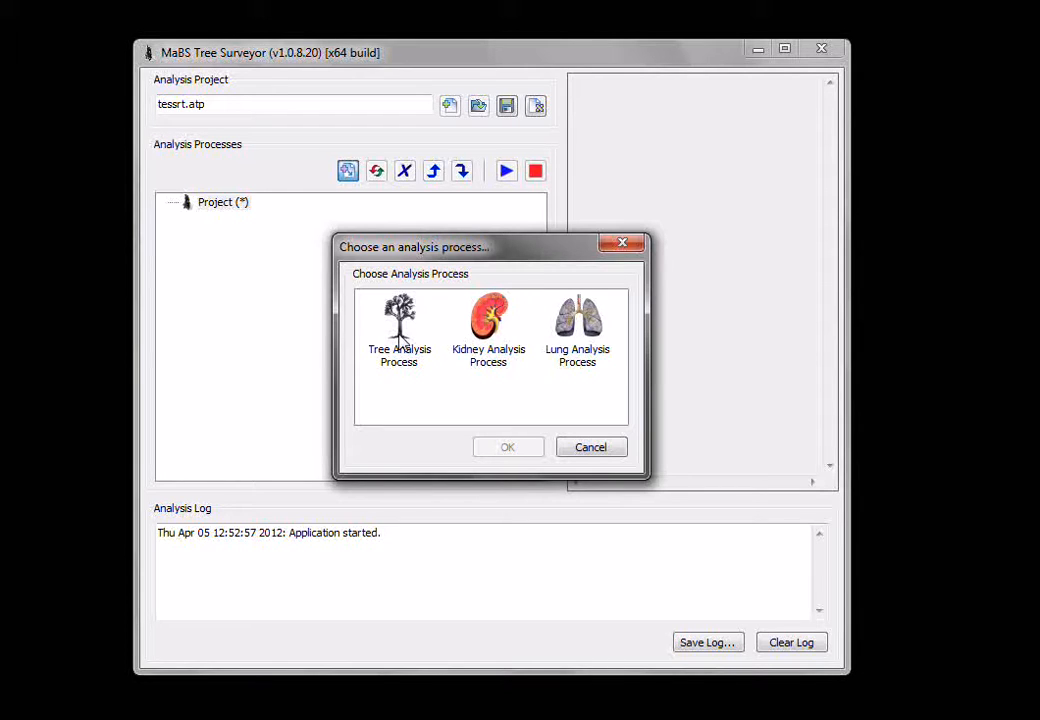
{"action": "left_click", "coordinate": [492, 335]}
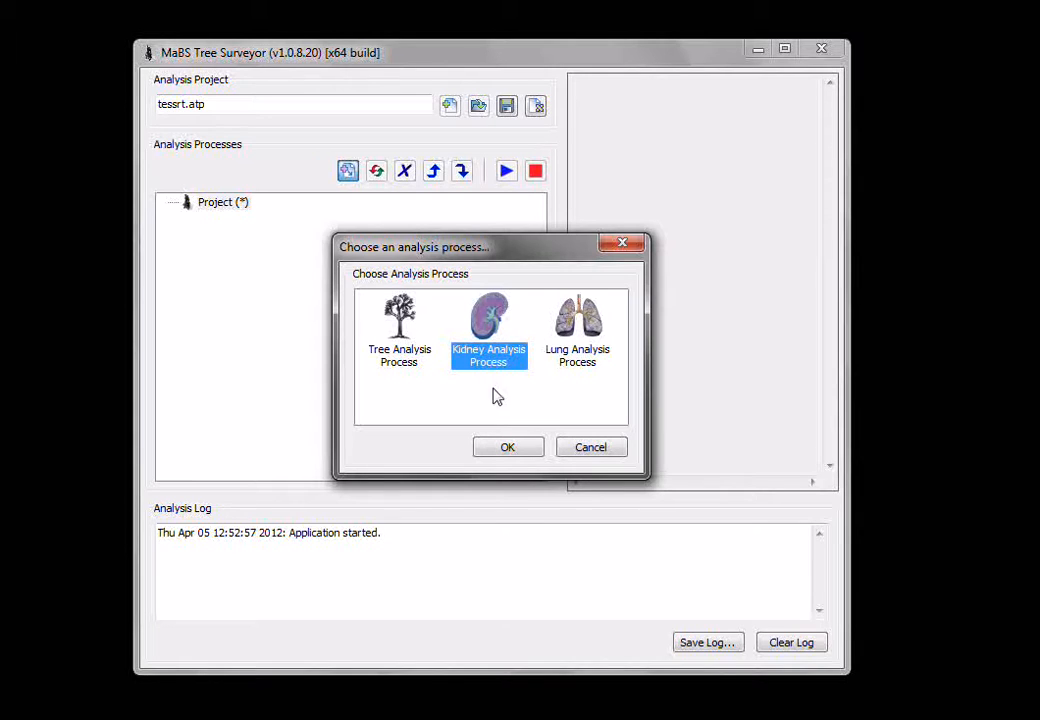
{"action": "left_click", "coordinate": [508, 448]}
{"action": "left_click", "coordinate": [288, 222]}
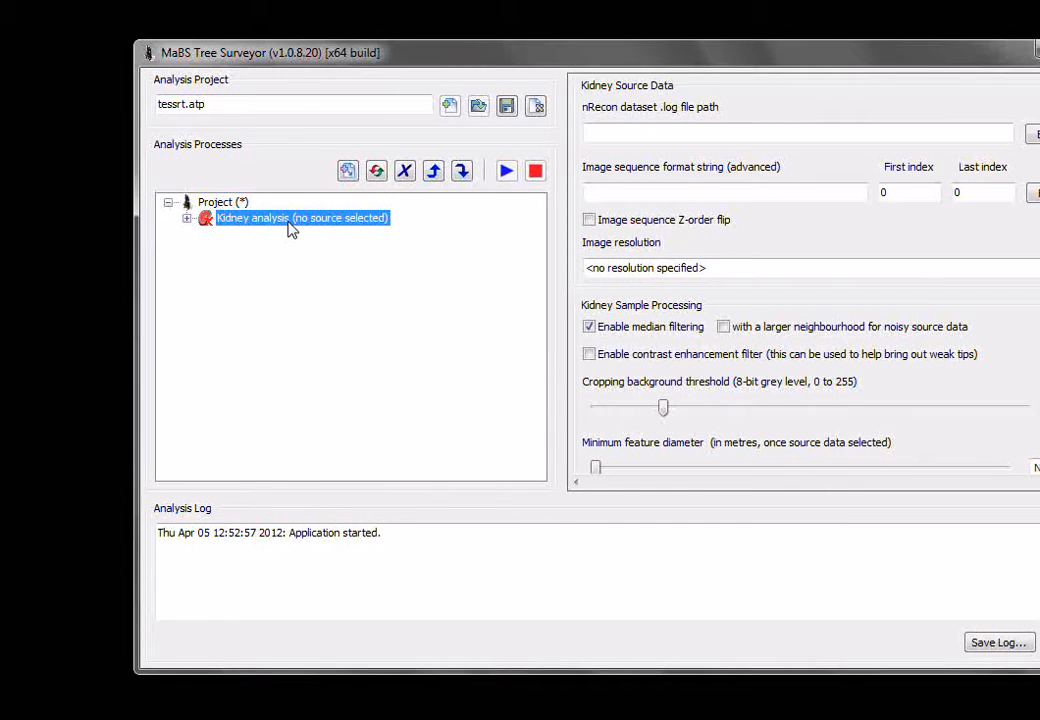
Step: Load 8A_rec.log from the Kidney-E12.5 folder as the nRecon dataset, keeping um as the image resolution unit
{"action": "left_click_drag", "start_coordinate": [400, 66], "coordinate": [283, 36]}
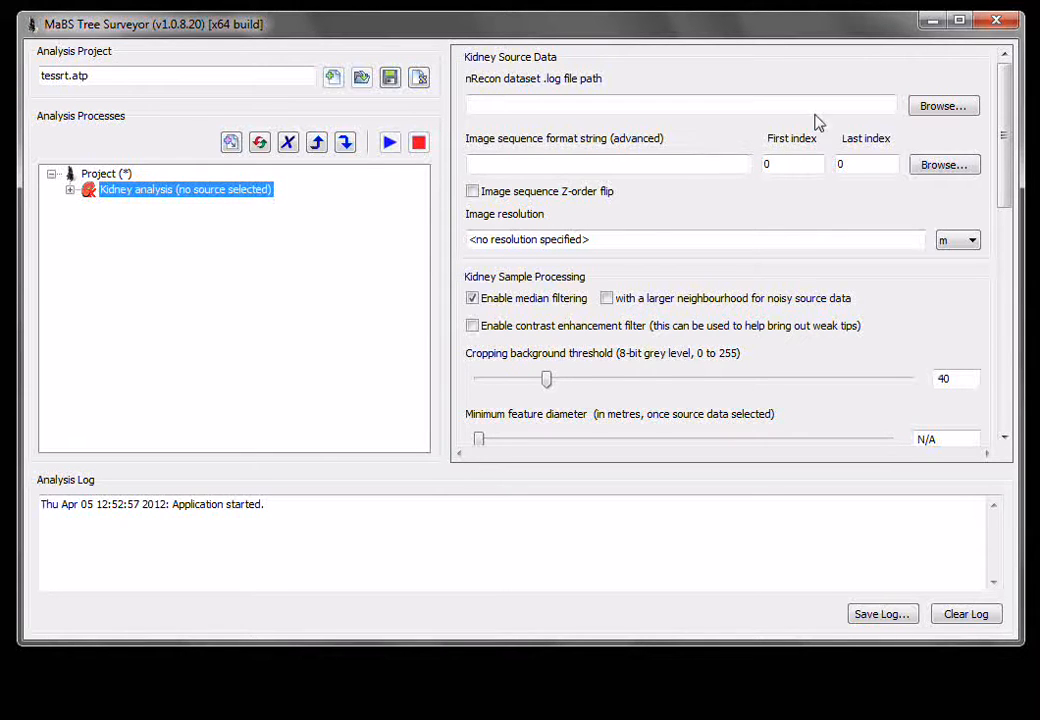
{"action": "left_click", "coordinate": [940, 108]}
{"action": "double_click", "coordinate": [371, 208]}
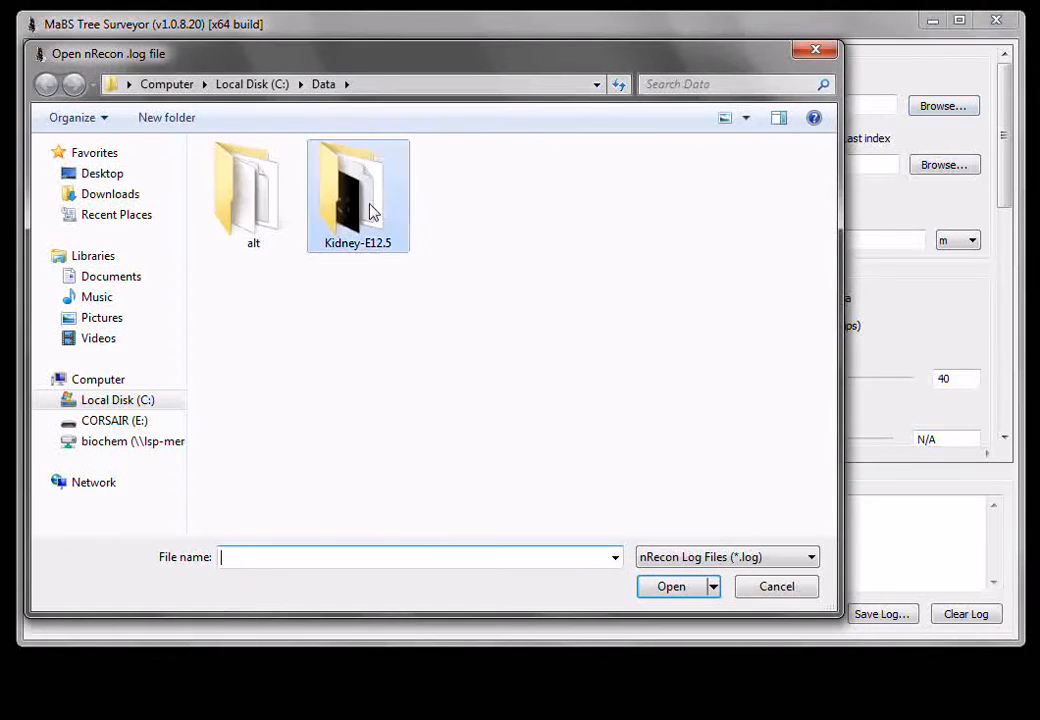
{"action": "left_click", "coordinate": [295, 180]}
{"action": "double_click", "coordinate": [295, 180]}
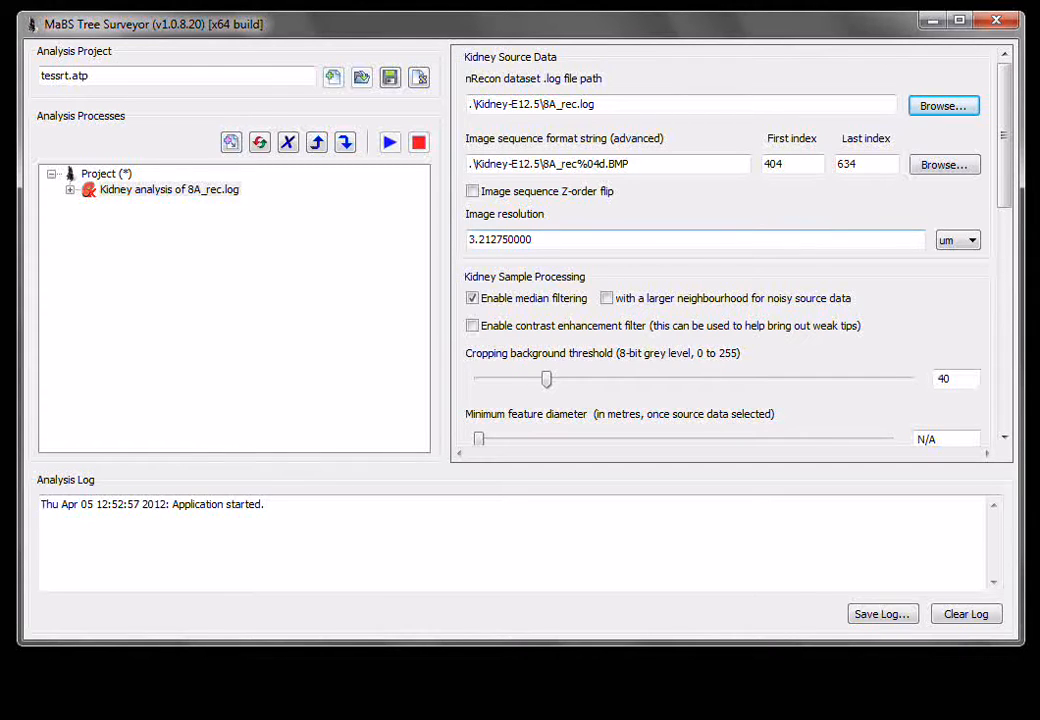
{"action": "left_click", "coordinate": [966, 243]}
{"action": "left_click", "coordinate": [966, 244]}
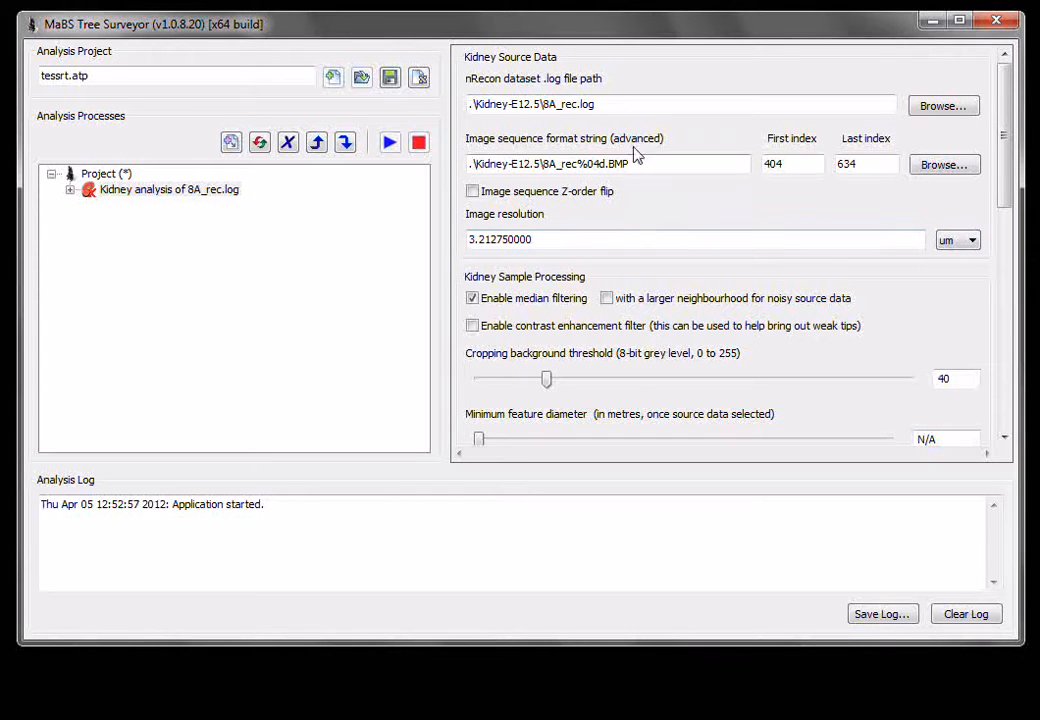
Step: Set the minimum feature diameter to 22.489 um and the maximum feature diameter to 144.574 um
{"action": "left_click_drag", "start_coordinate": [1005, 162], "coordinate": [1005, 236]}
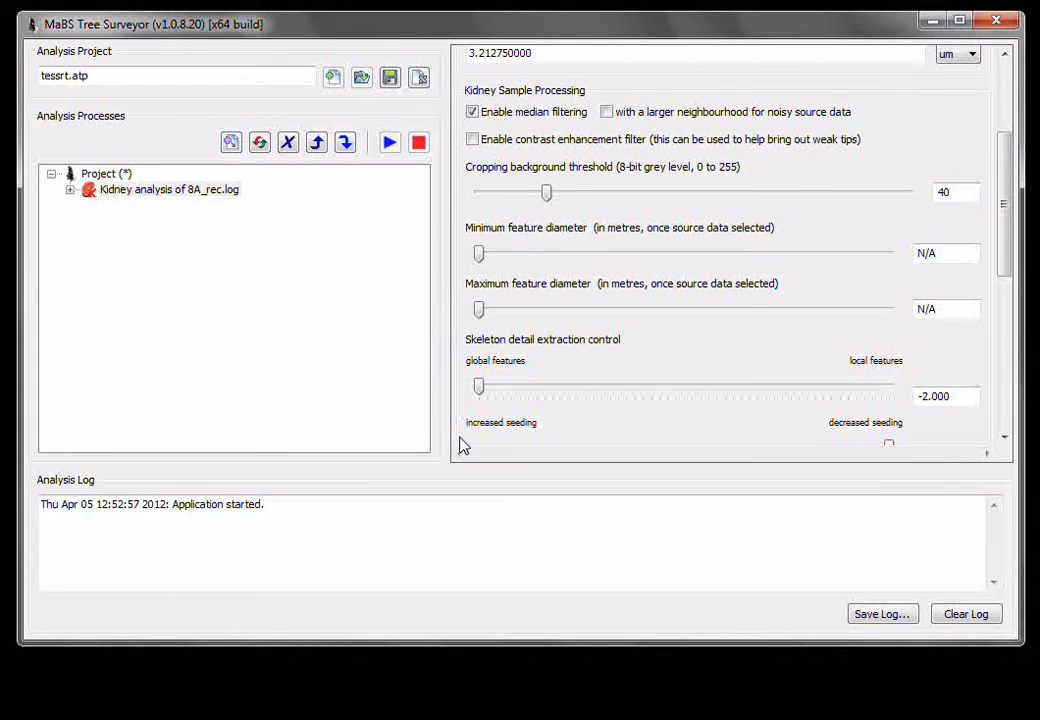
{"action": "mouse_move", "coordinate": [1008, 204]}
{"action": "left_mouse_down"}
{"action": "mouse_move", "coordinate": [1003, 269]}
{"action": "mouse_move", "coordinate": [1012, 190]}
{"action": "mouse_move", "coordinate": [1010, 202]}
{"action": "left_mouse_up"}
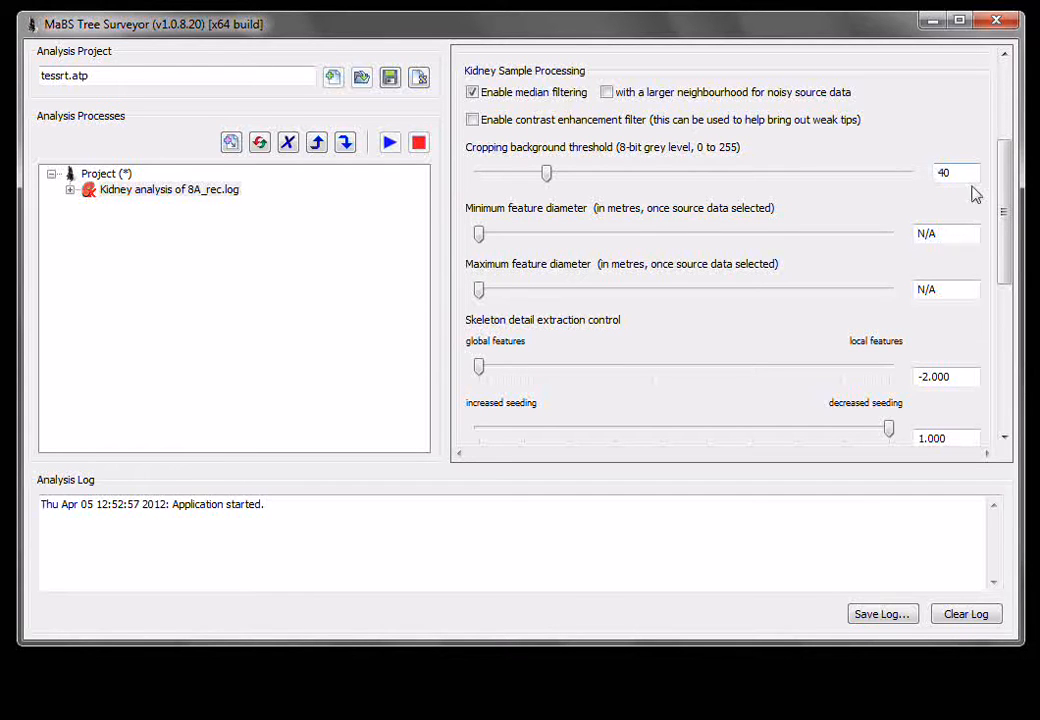
{"action": "scroll", "coordinate": [1008, 218], "scroll_direction": "up", "scroll_amount": 1}
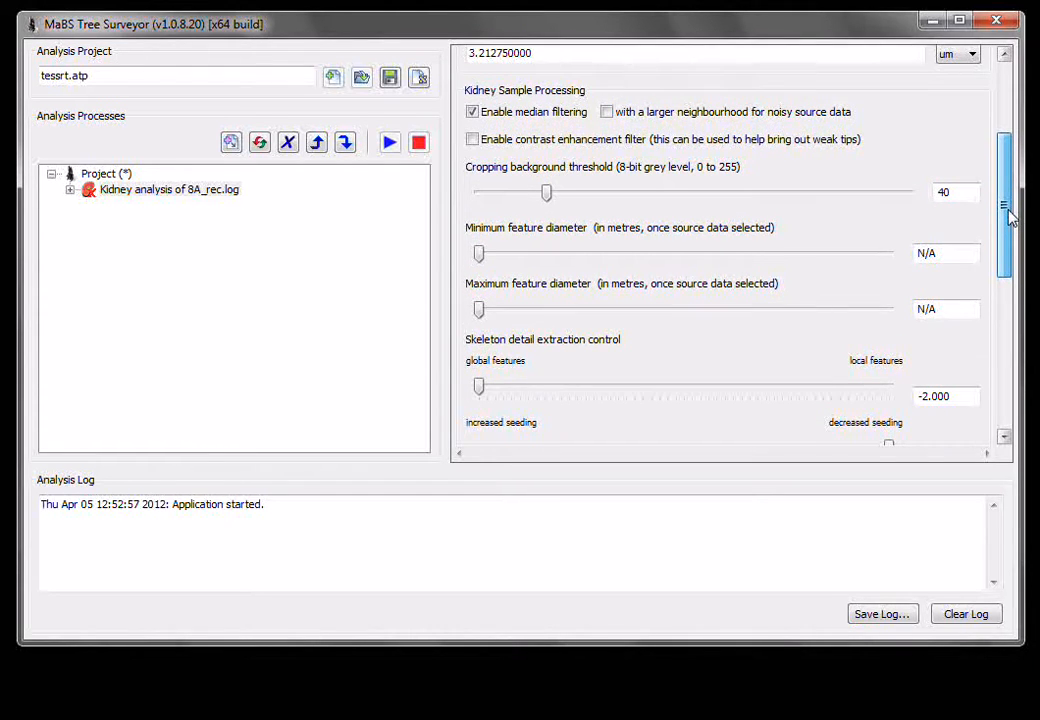
{"action": "scroll", "coordinate": [1008, 218], "scroll_direction": "down", "scroll_amount": 1}
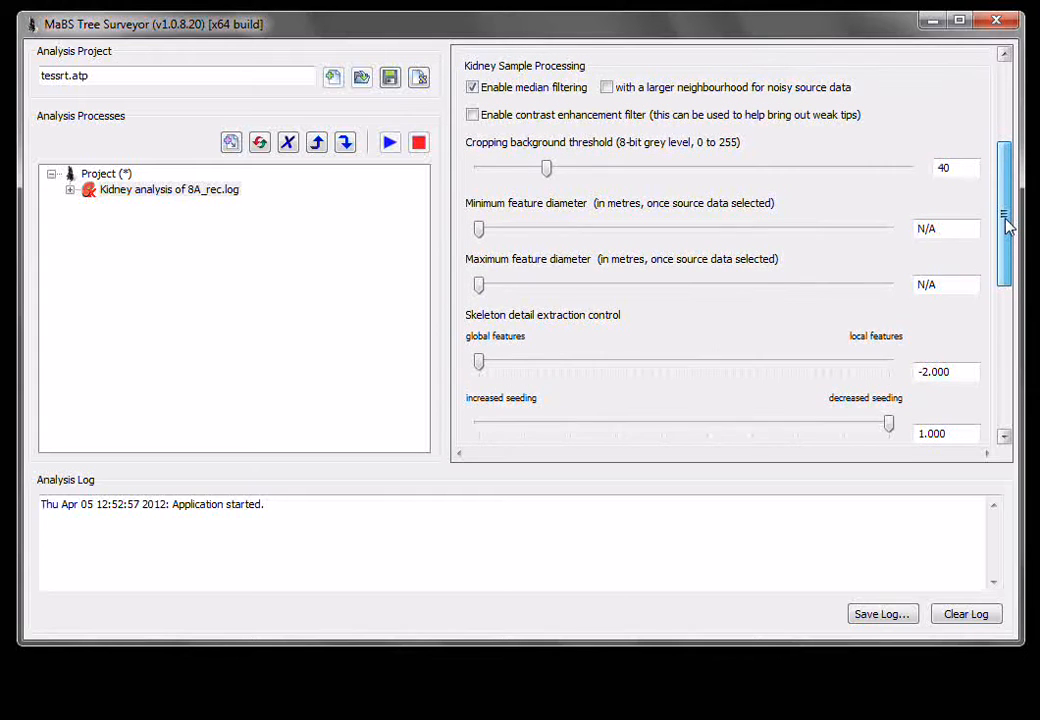
{"action": "left_click_drag", "start_coordinate": [1005, 219], "coordinate": [1005, 221]}
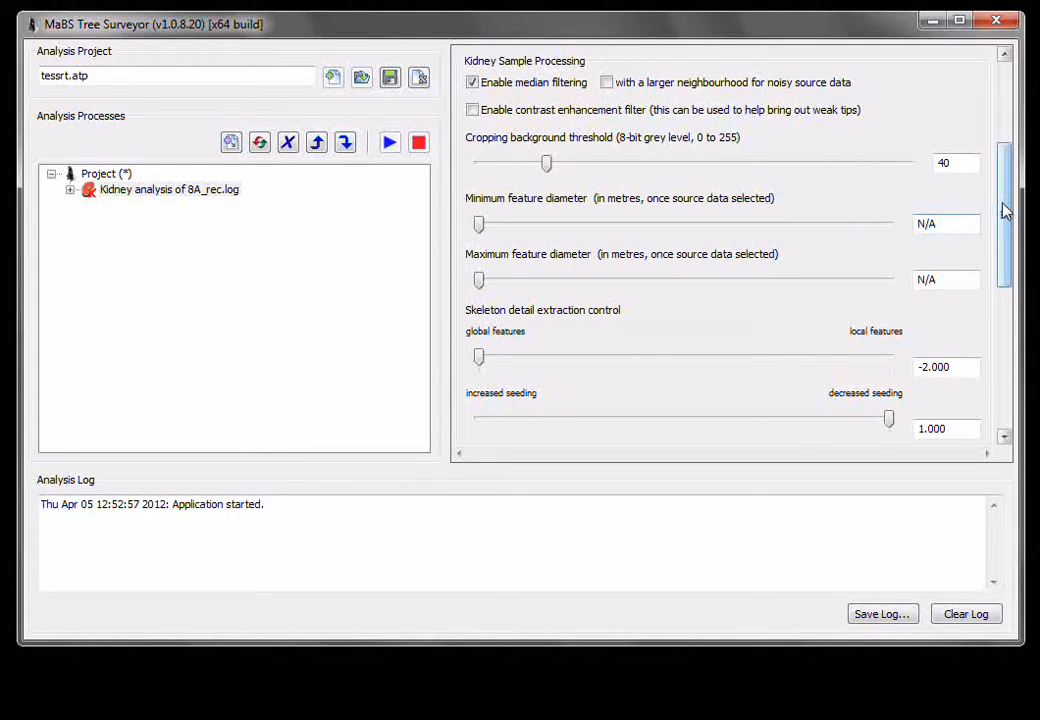
{"action": "left_click_drag", "start_coordinate": [1006, 210], "coordinate": [1009, 259]}
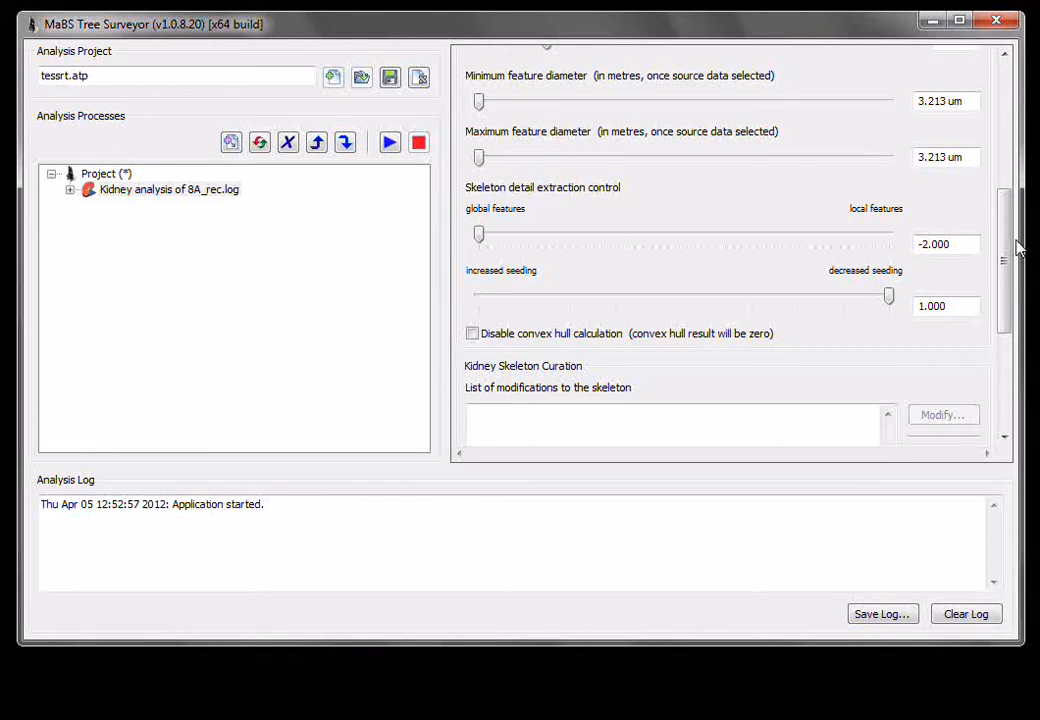
{"action": "left_click_drag", "start_coordinate": [1005, 258], "coordinate": [1016, 178]}
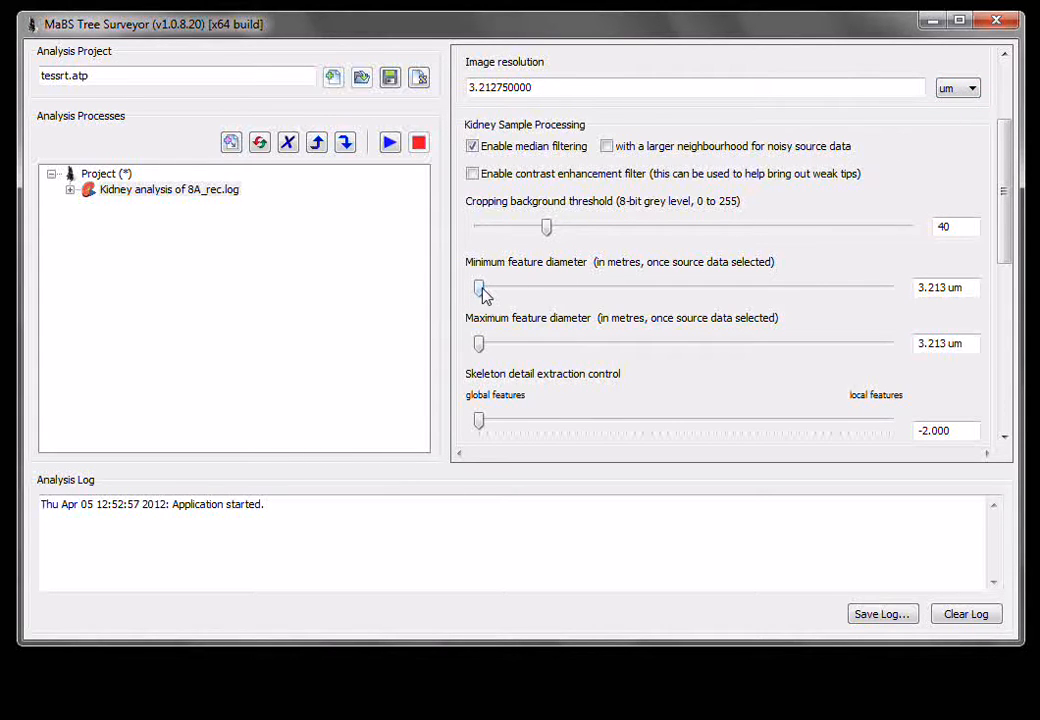
{"action": "left_click_drag", "start_coordinate": [481, 290], "coordinate": [530, 291]}
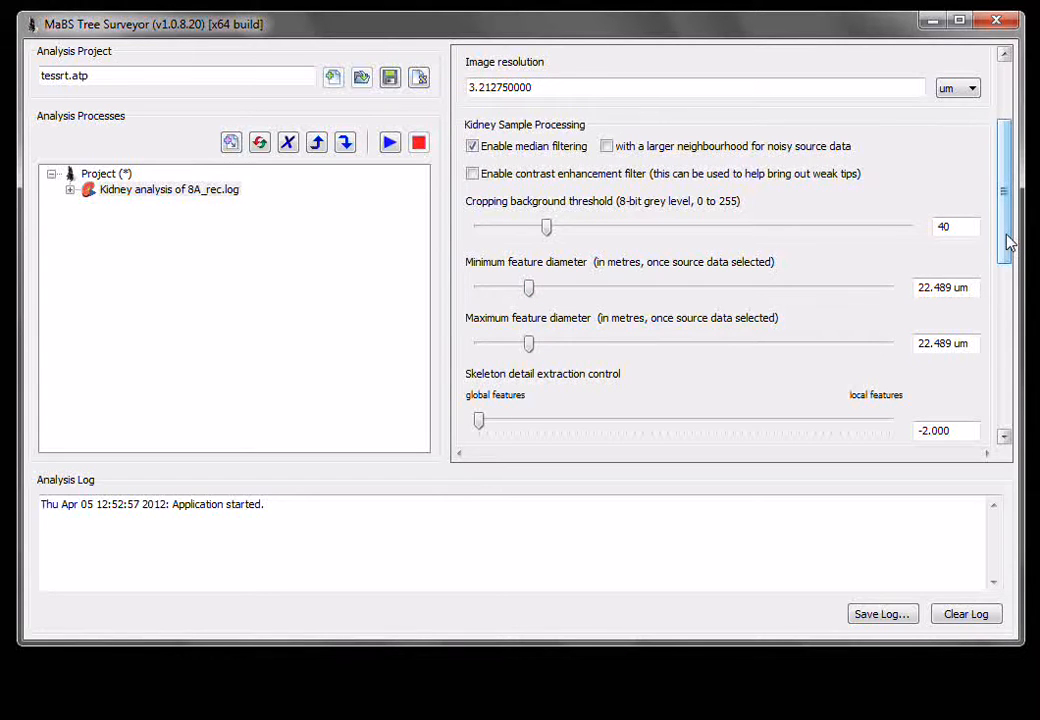
{"action": "left_click_drag", "start_coordinate": [1006, 235], "coordinate": [1007, 233]}
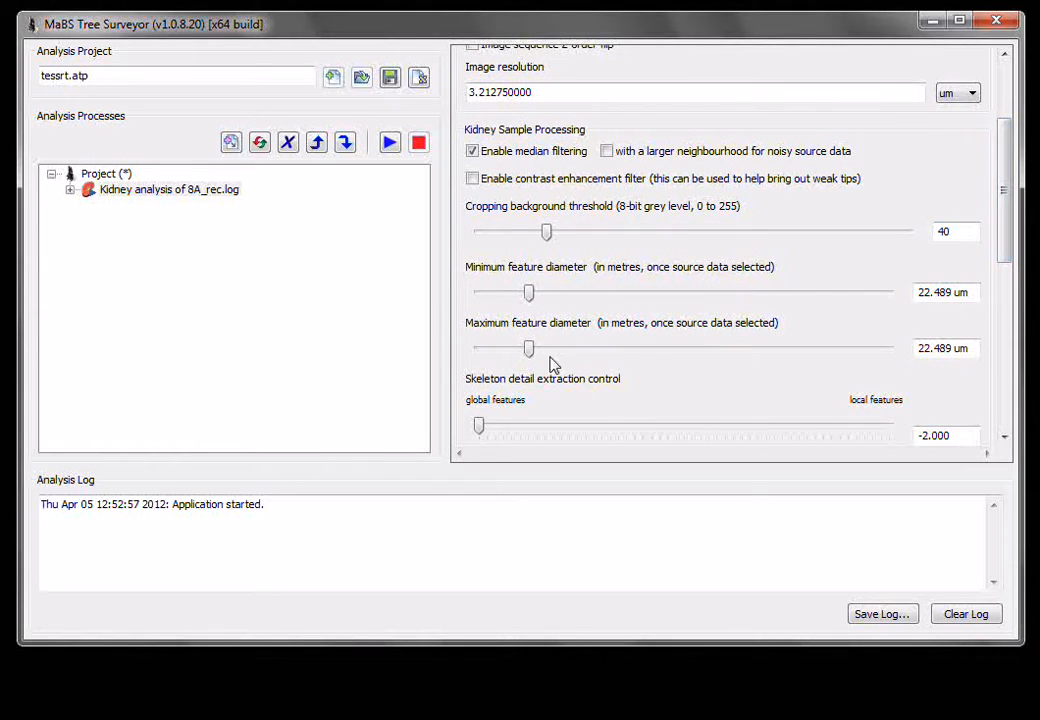
{"action": "left_click_drag", "start_coordinate": [535, 355], "coordinate": [850, 362]}
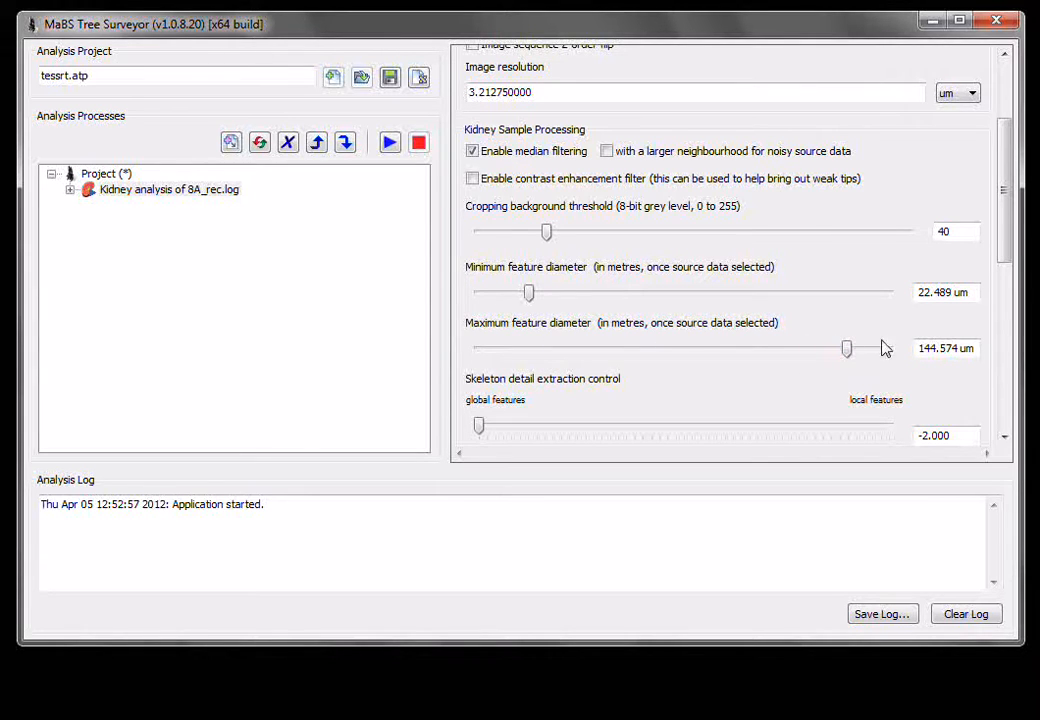
Step: Set skeleton detail extraction to -3.000 towards local features and seeding to 0.700, and disable the convex hull calculation
{"action": "left_click_drag", "start_coordinate": [1012, 228], "coordinate": [1013, 287]}
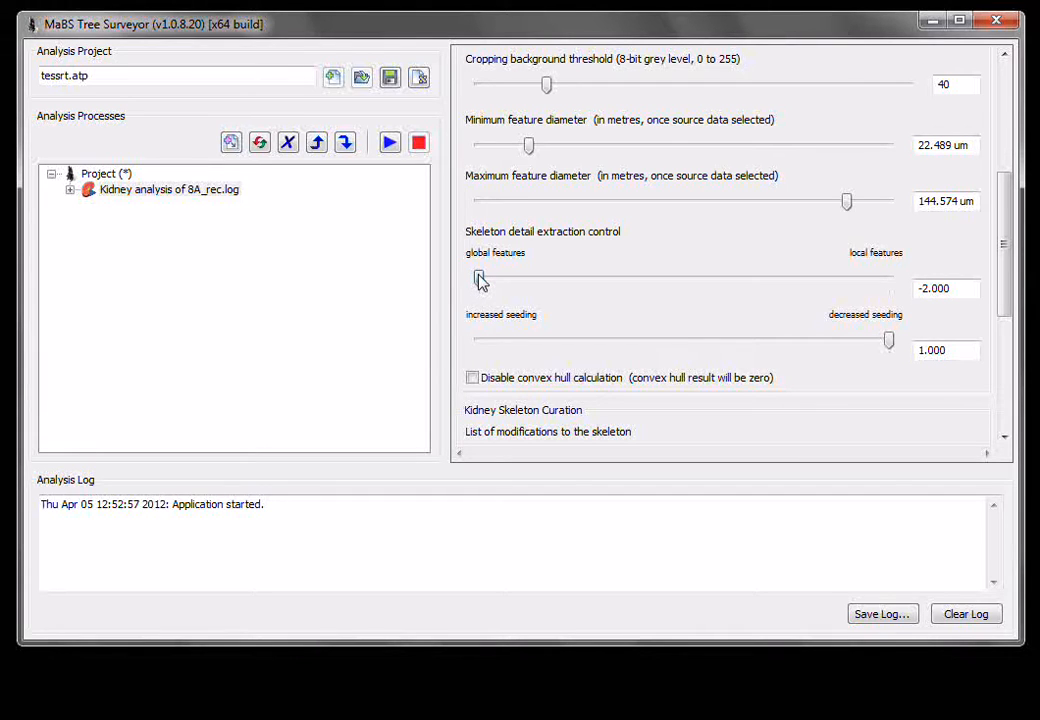
{"action": "left_click_drag", "start_coordinate": [479, 281], "coordinate": [898, 286]}
{"action": "left_click_drag", "start_coordinate": [891, 346], "coordinate": [752, 345]}
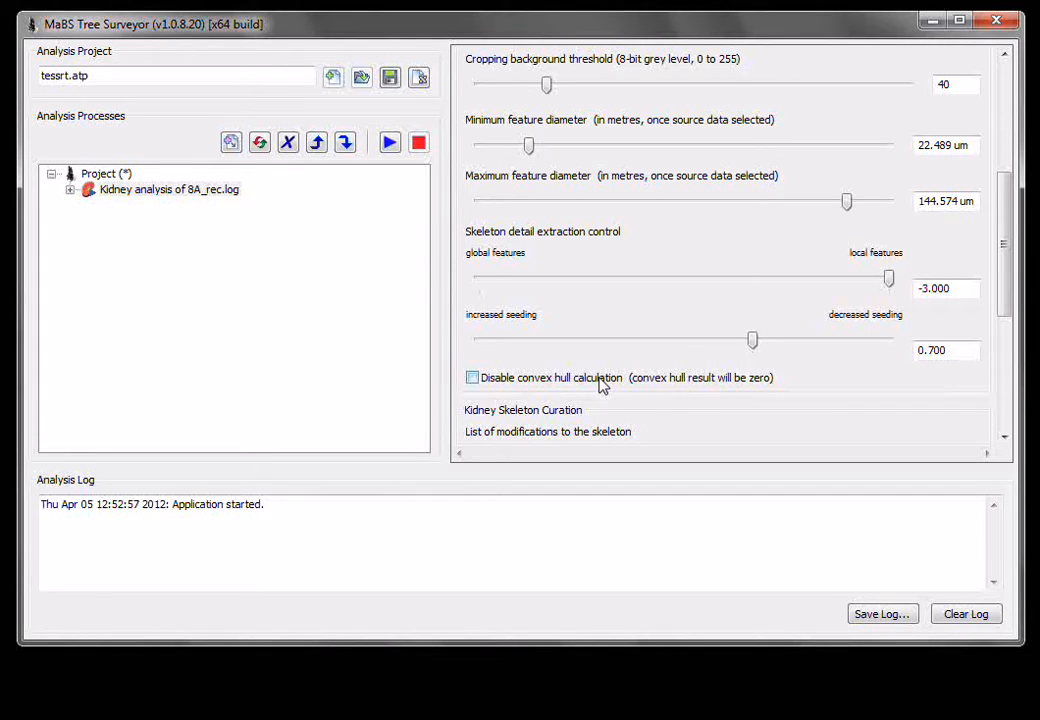
{"action": "left_click", "coordinate": [474, 379]}
Step: Save the project and execute the kidney analysis
{"action": "left_click", "coordinate": [391, 78]}
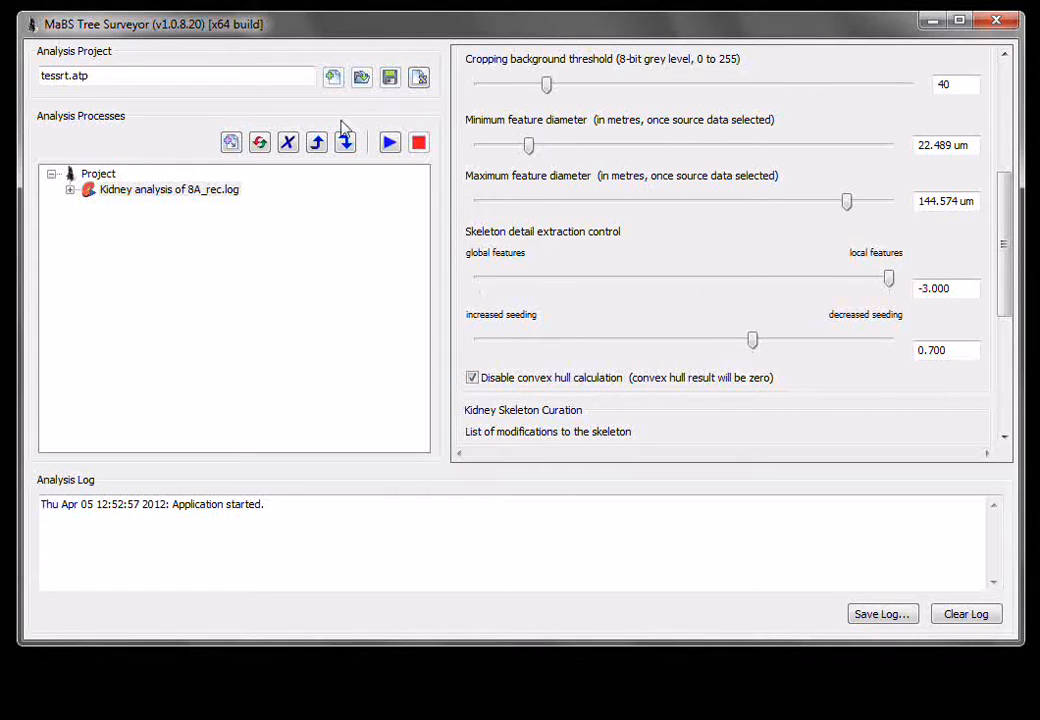
{"action": "left_click", "coordinate": [390, 145]}
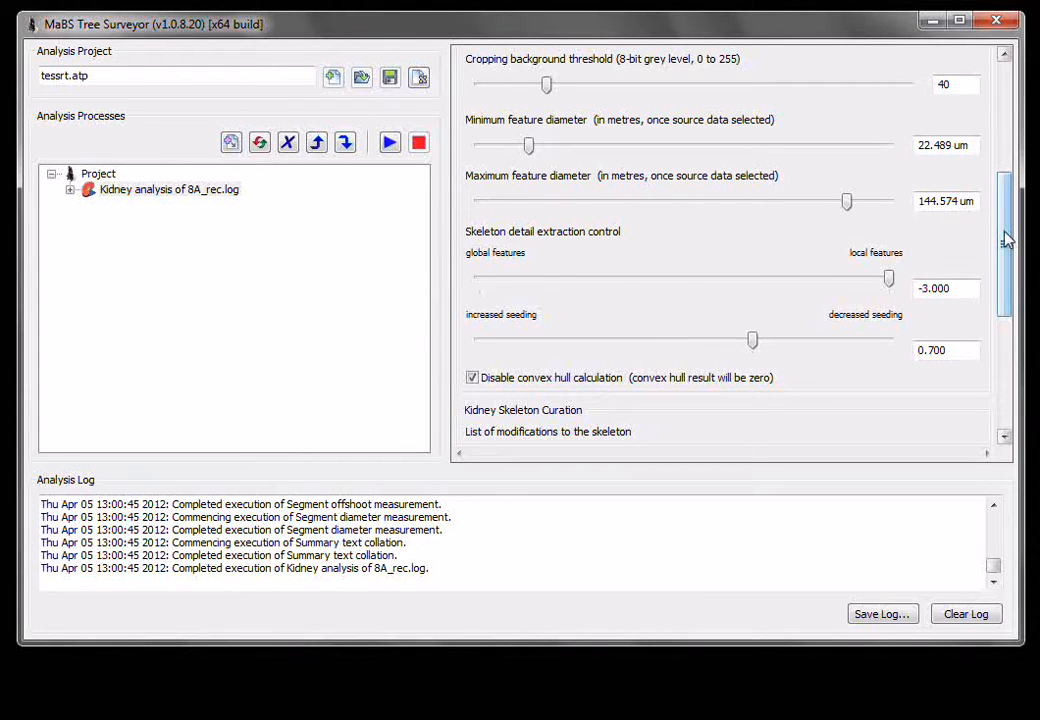
Step: Visualise the initial skeleton of the kidney analysis and enlarge the visualisation window to nearly cover the main window
{"action": "scroll", "coordinate": [1005, 260], "scroll_direction": "down", "scroll_amount": 3}
{"action": "left_click_drag", "start_coordinate": [1008, 262], "coordinate": [1010, 340]}
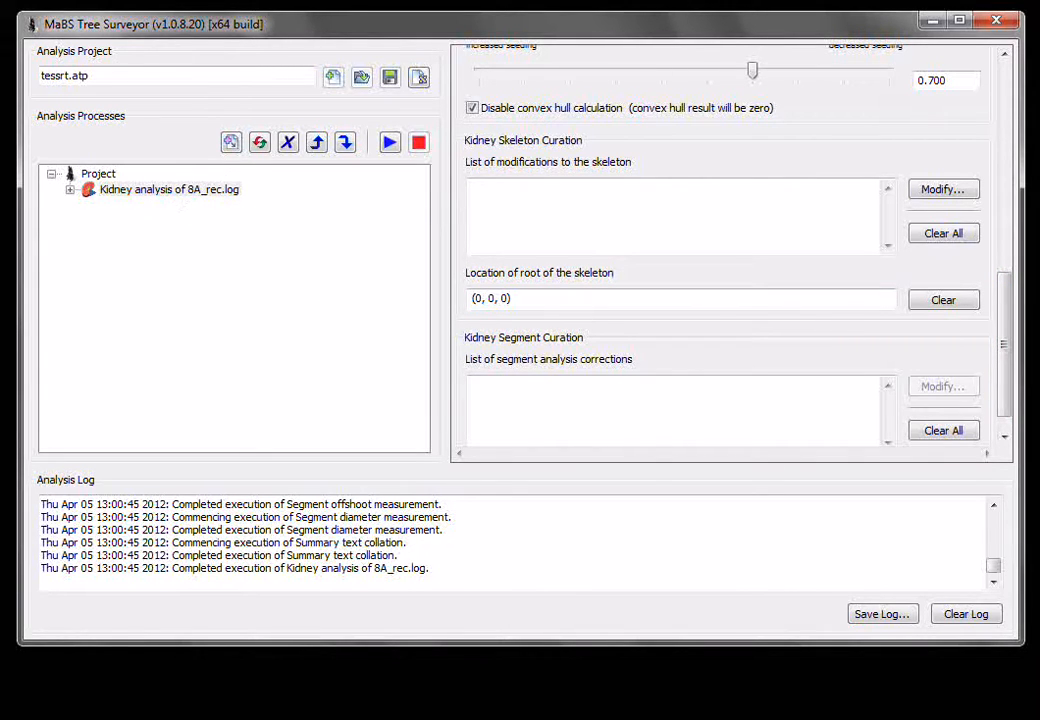
{"action": "left_click_drag", "start_coordinate": [514, 298], "coordinate": [469, 298]}
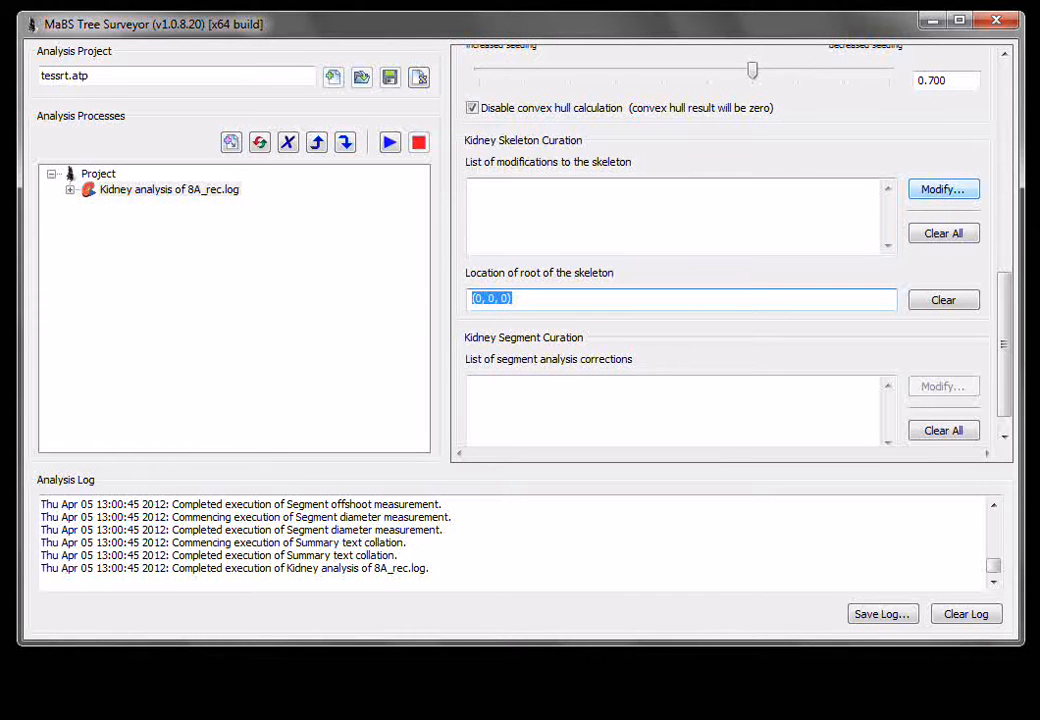
{"action": "right_click", "coordinate": [166, 189]}
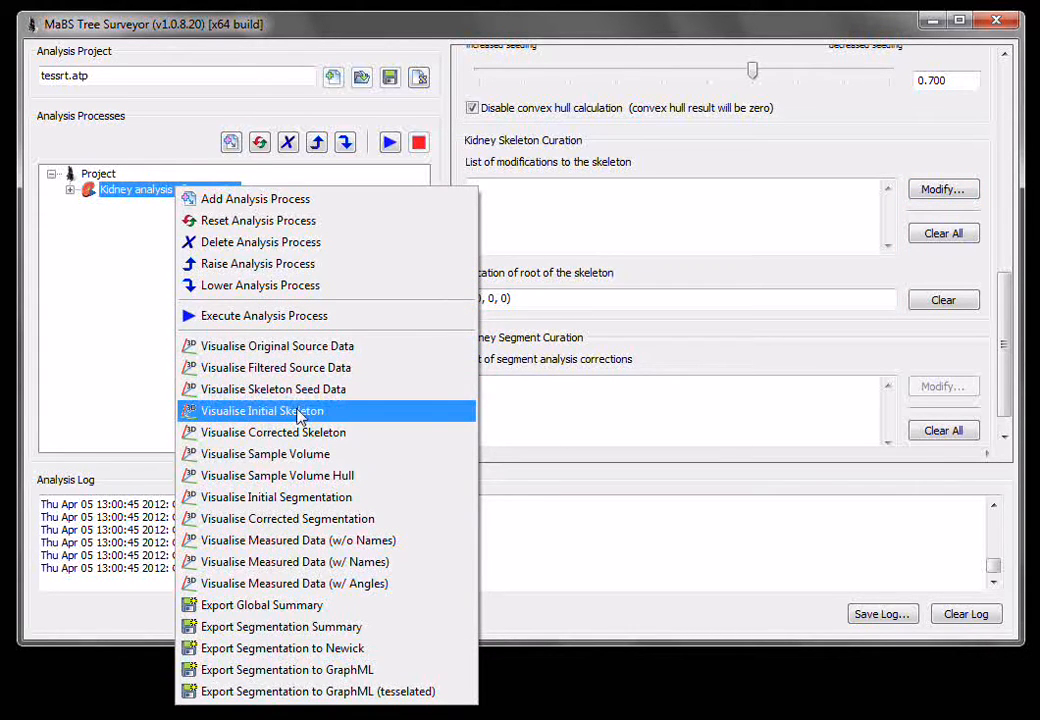
{"action": "left_click", "coordinate": [139, 204]}
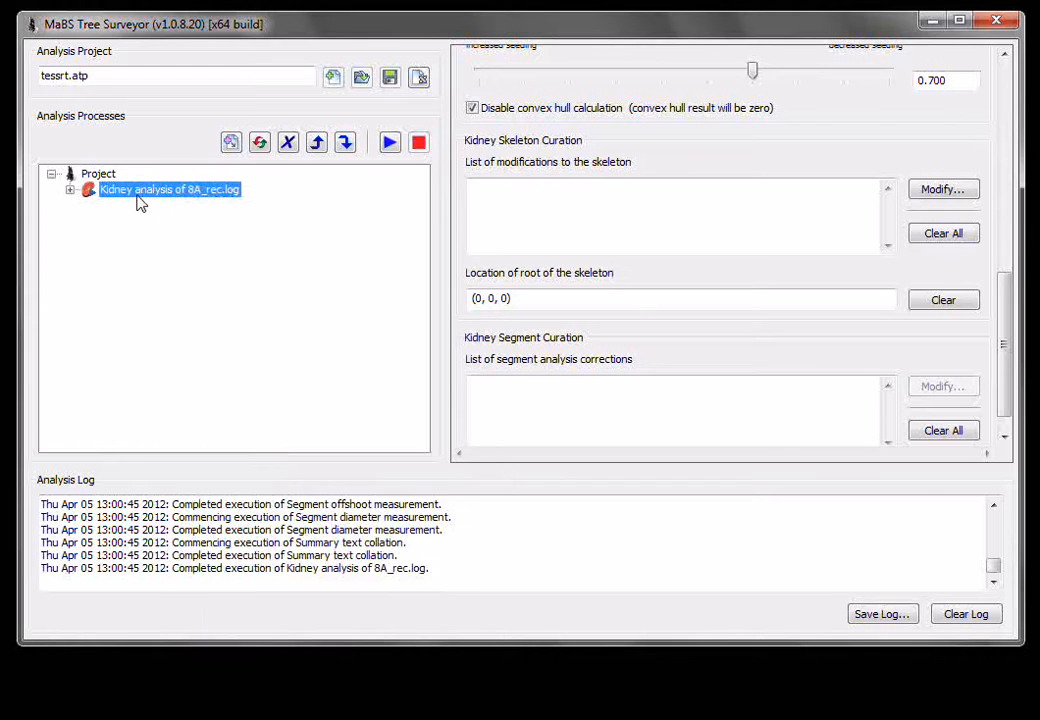
{"action": "right_click", "coordinate": [139, 198]}
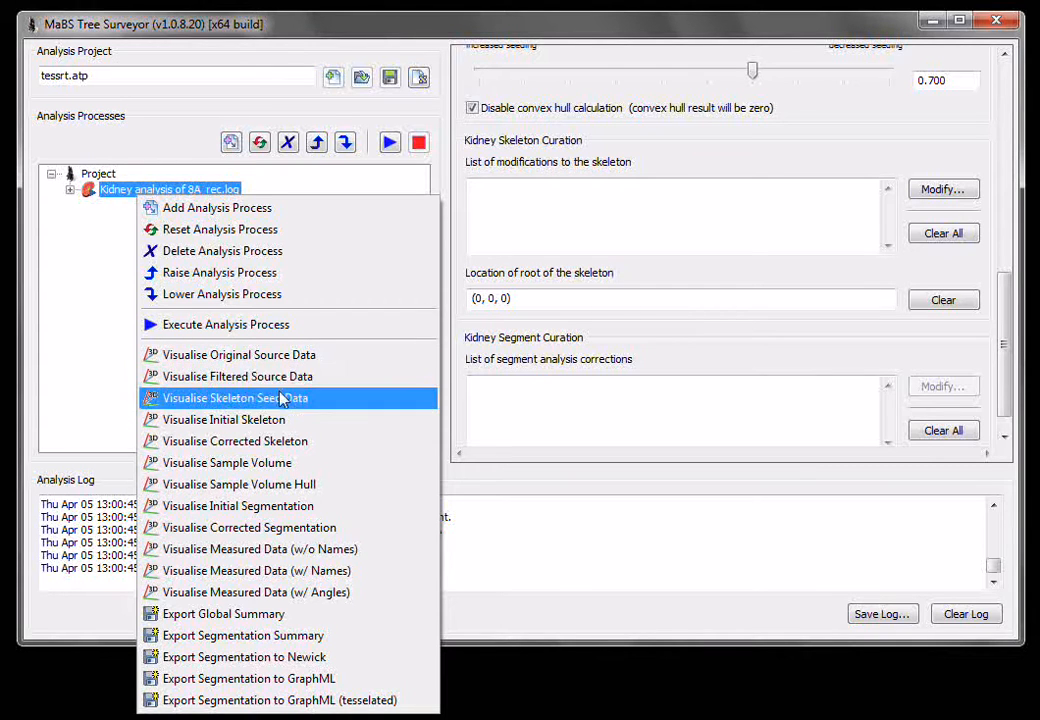
{"action": "left_click", "coordinate": [265, 420]}
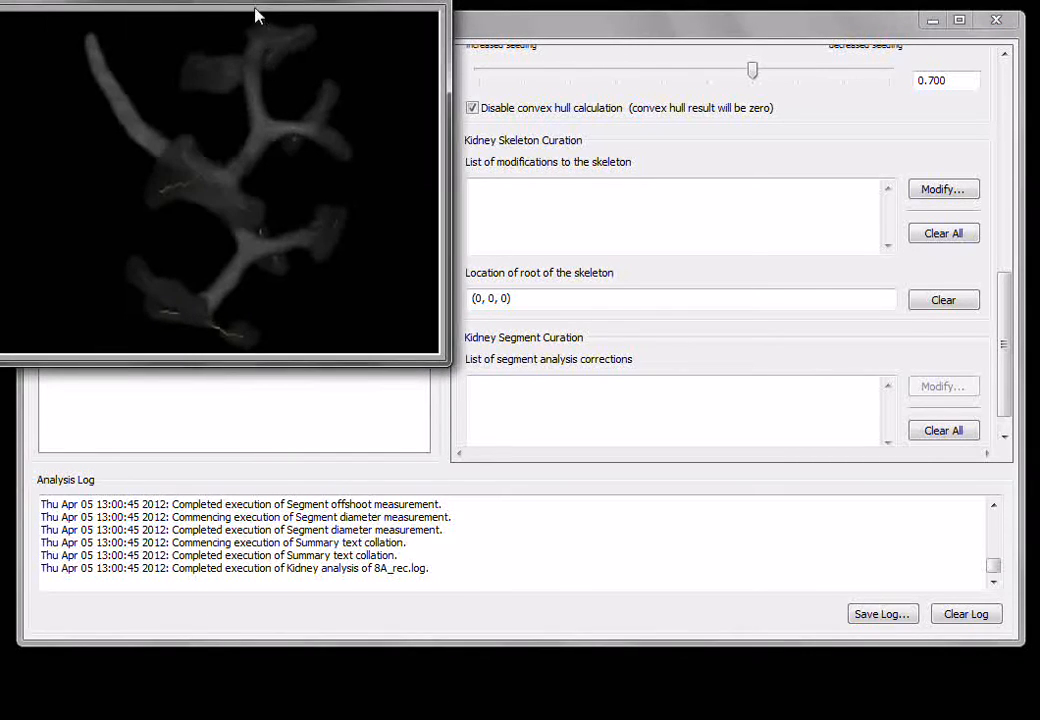
{"action": "left_click_drag", "start_coordinate": [348, 74], "coordinate": [314, 36]}
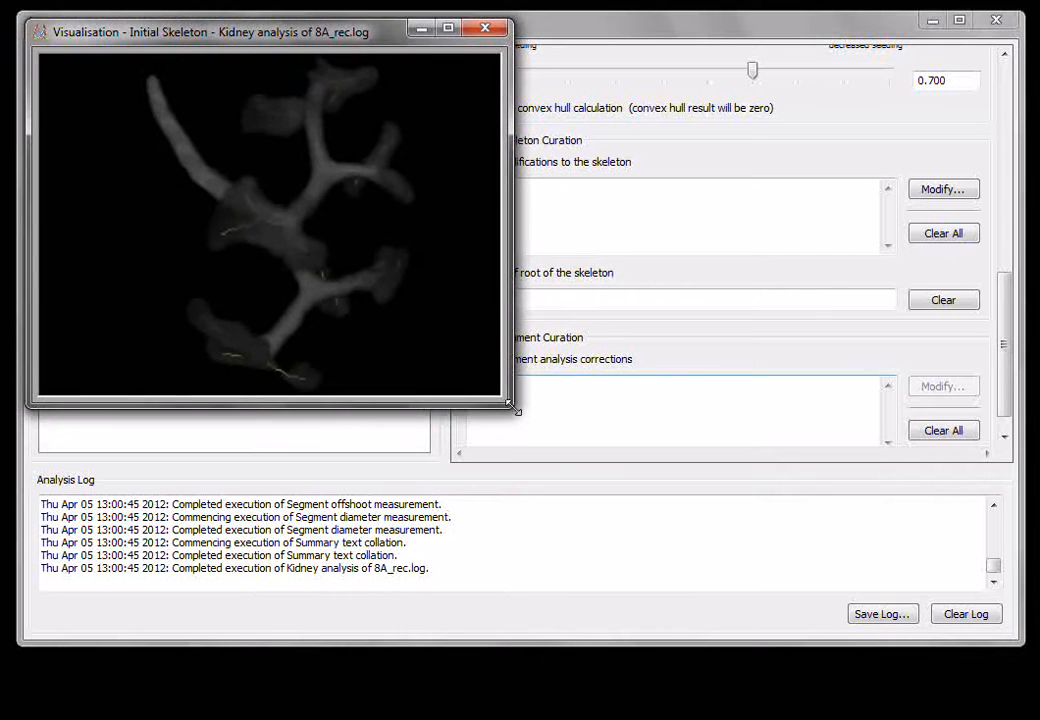
{"action": "left_click_drag", "start_coordinate": [508, 403], "coordinate": [927, 632]}
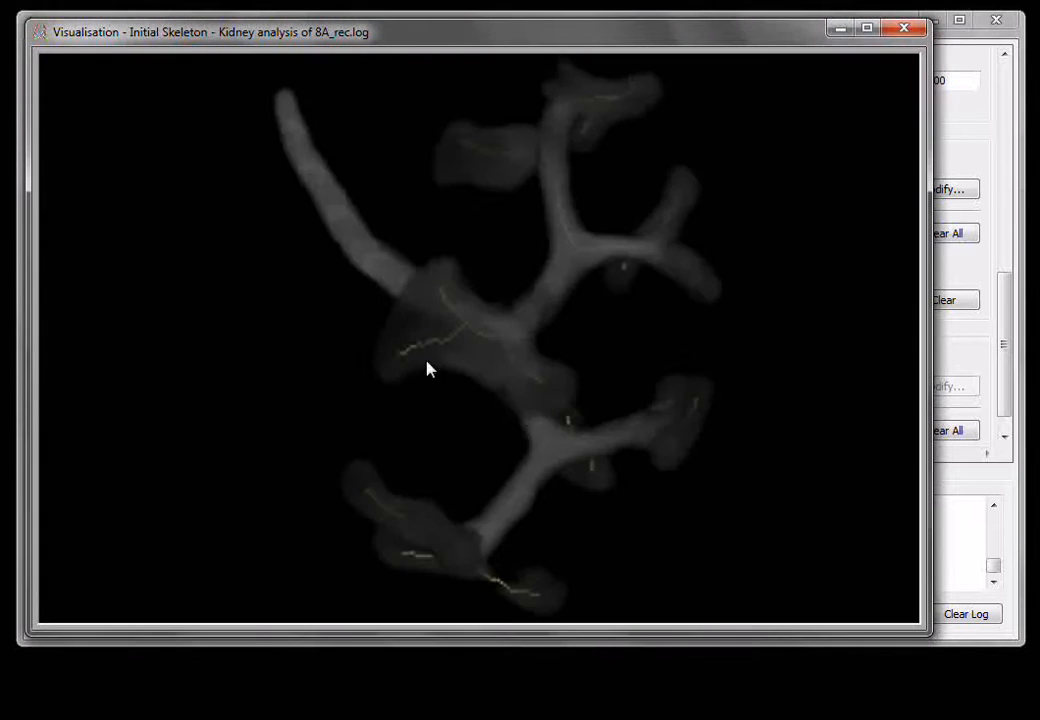
Step: Examine the initial skeleton and the sample's branches from several viewing angles
{"action": "left_click_drag", "start_coordinate": [427, 367], "coordinate": [362, 343]}
{"action": "mouse_move", "coordinate": [472, 458]}
{"action": "left_mouse_down"}
{"action": "mouse_move", "coordinate": [453, 432]}
{"action": "mouse_move", "coordinate": [480, 392]}
{"action": "mouse_move", "coordinate": [472, 462]}
{"action": "mouse_move", "coordinate": [395, 360]}
{"action": "mouse_move", "coordinate": [504, 402]}
{"action": "mouse_move", "coordinate": [492, 399]}
{"action": "mouse_move", "coordinate": [540, 453]}
{"action": "mouse_move", "coordinate": [475, 454]}
{"action": "left_mouse_up"}
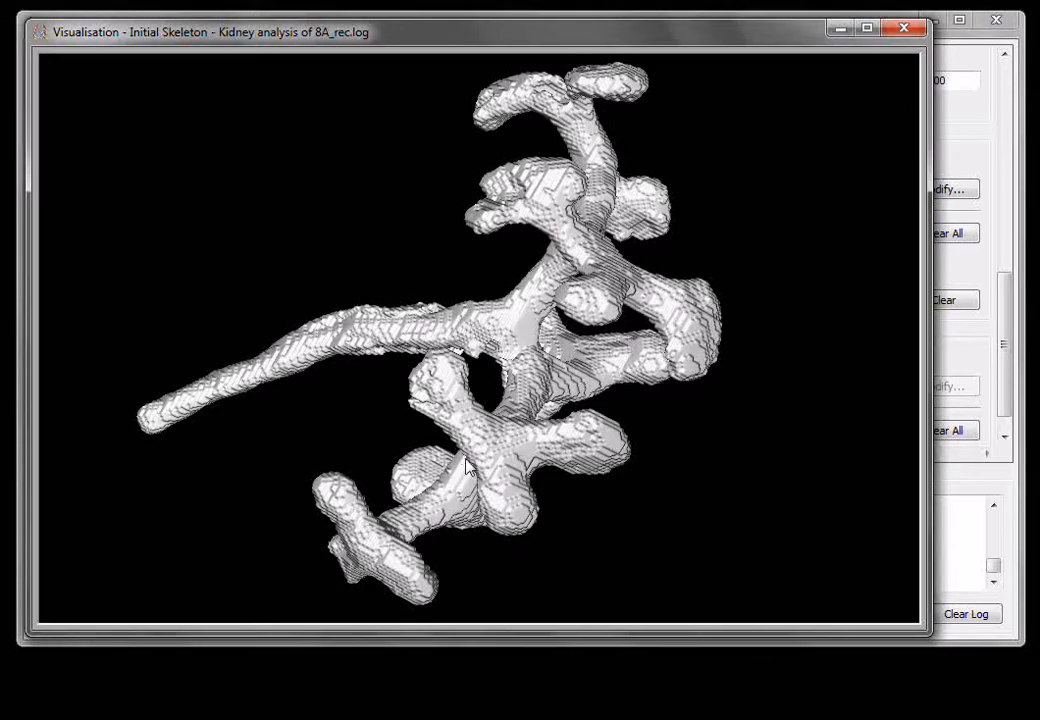
{"action": "left_click_drag", "start_coordinate": [468, 463], "coordinate": [551, 412]}
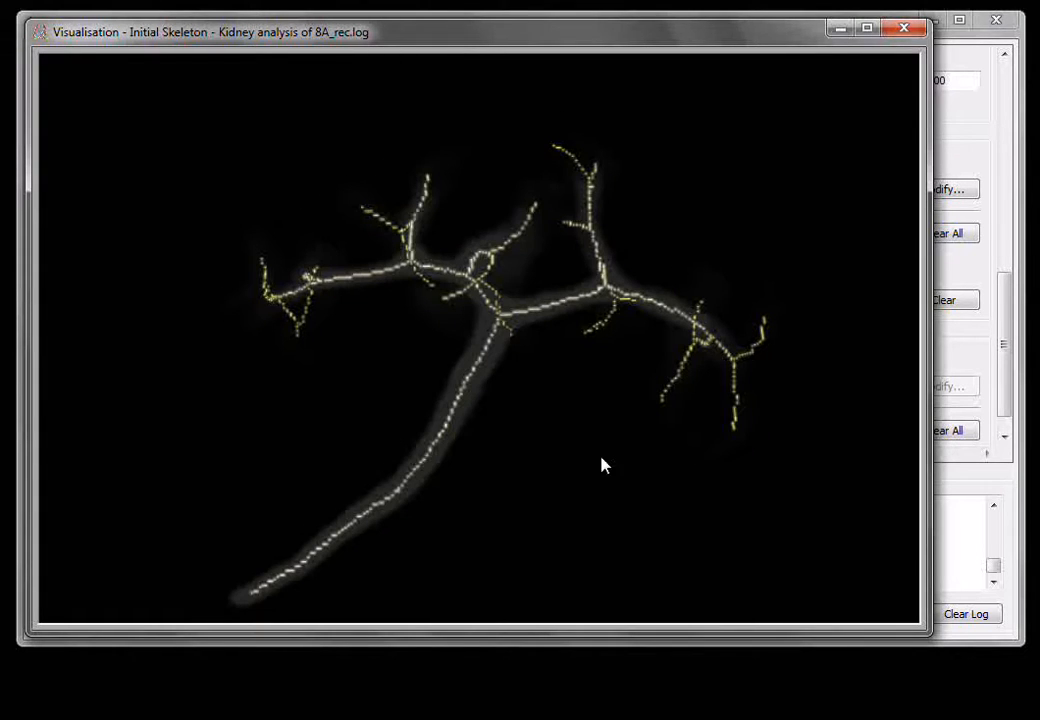
{"action": "left_click_drag", "start_coordinate": [601, 465], "coordinate": [505, 380]}
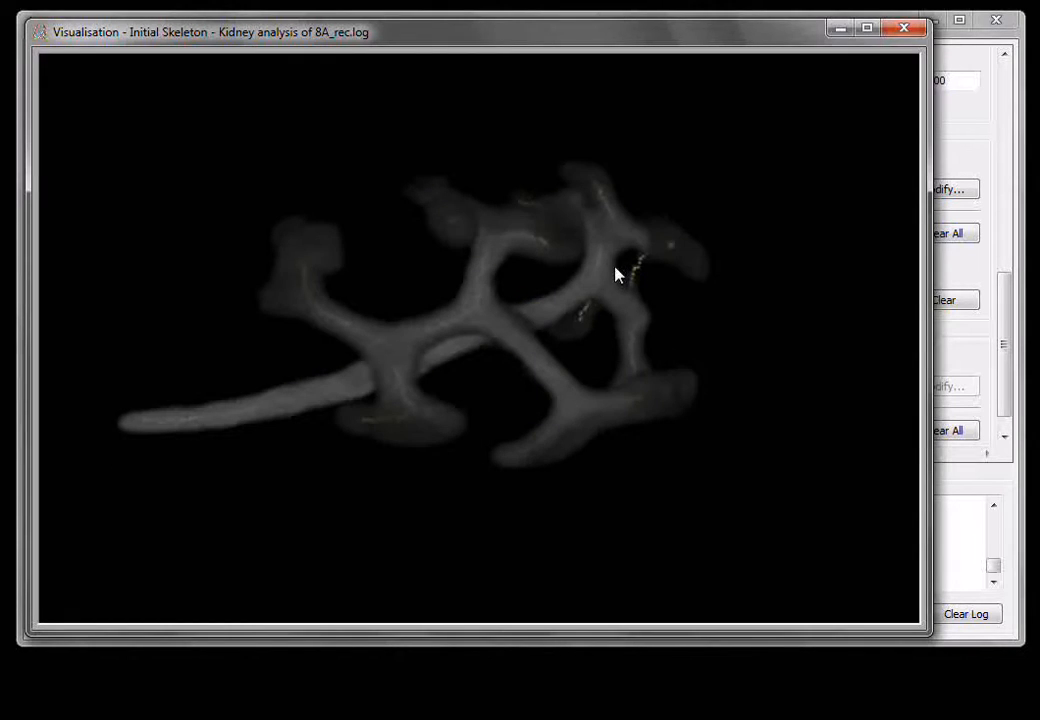
Step: Close the initial skeleton visualisation, open the skeleton modifications for editing and enlarge the editor window to nearly cover the main window
{"action": "left_click", "coordinate": [904, 28]}
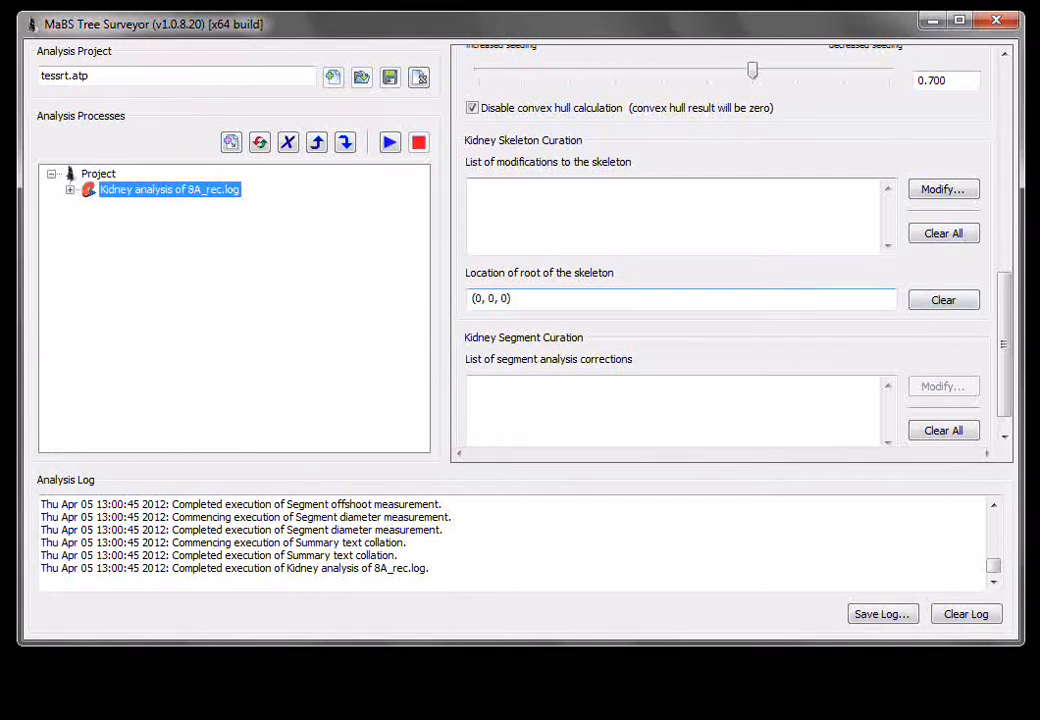
{"action": "scroll", "coordinate": [1005, 313], "scroll_direction": "up", "scroll_amount": 2}
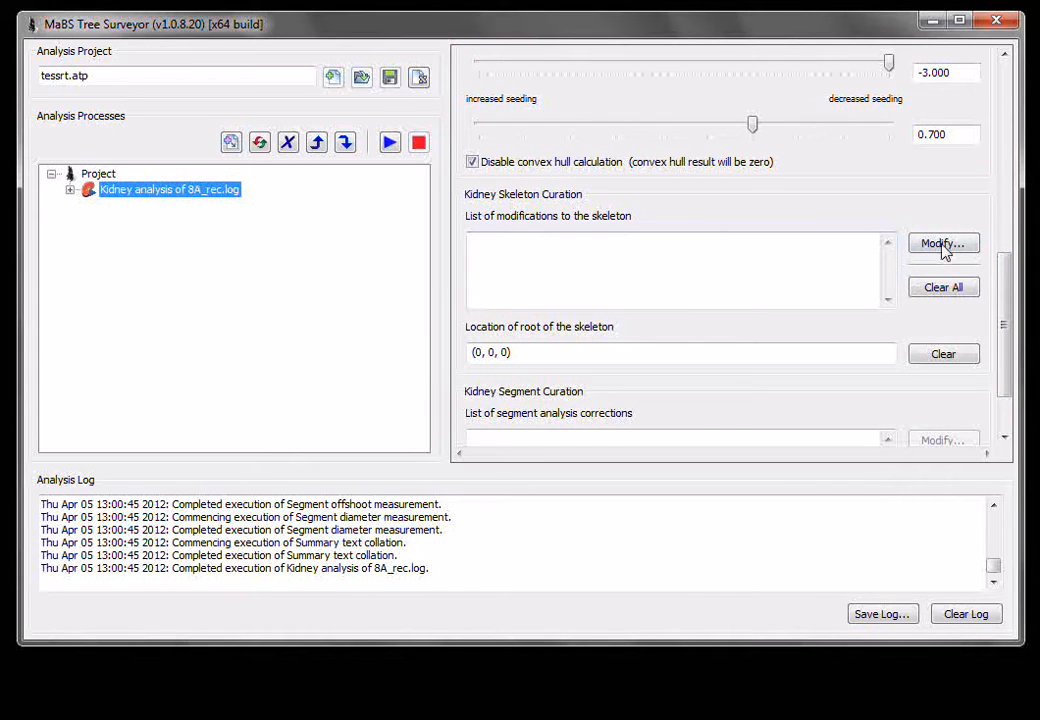
{"action": "left_click", "coordinate": [942, 245]}
{"action": "left_click_drag", "start_coordinate": [564, 194], "coordinate": [364, 47]}
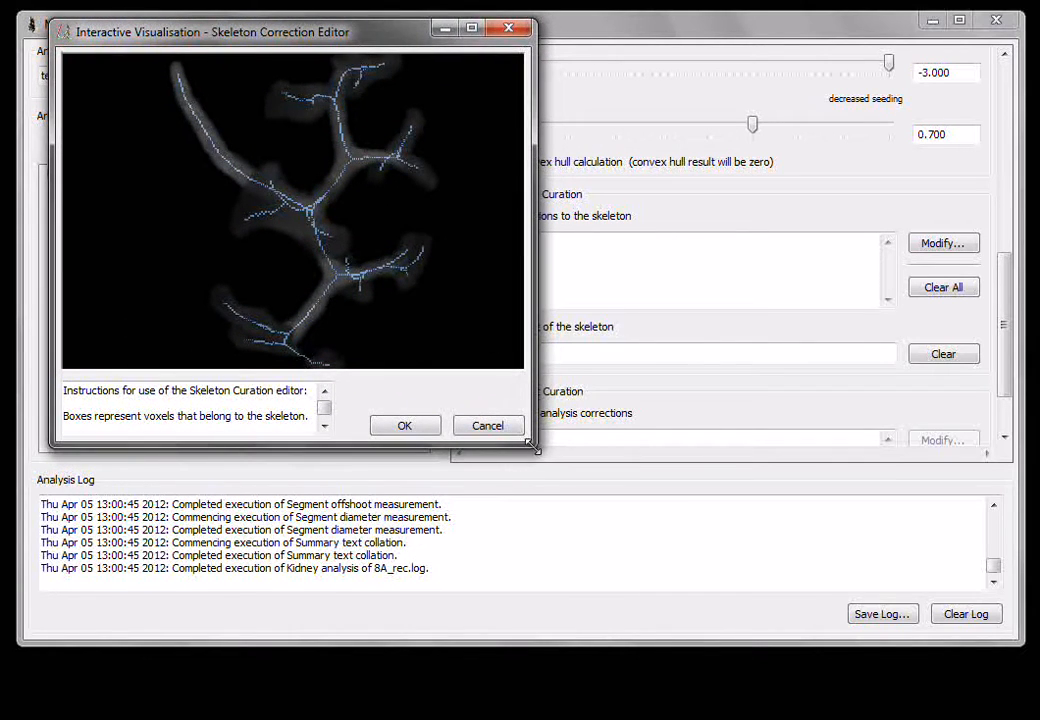
{"action": "left_click_drag", "start_coordinate": [533, 447], "coordinate": [993, 641]}
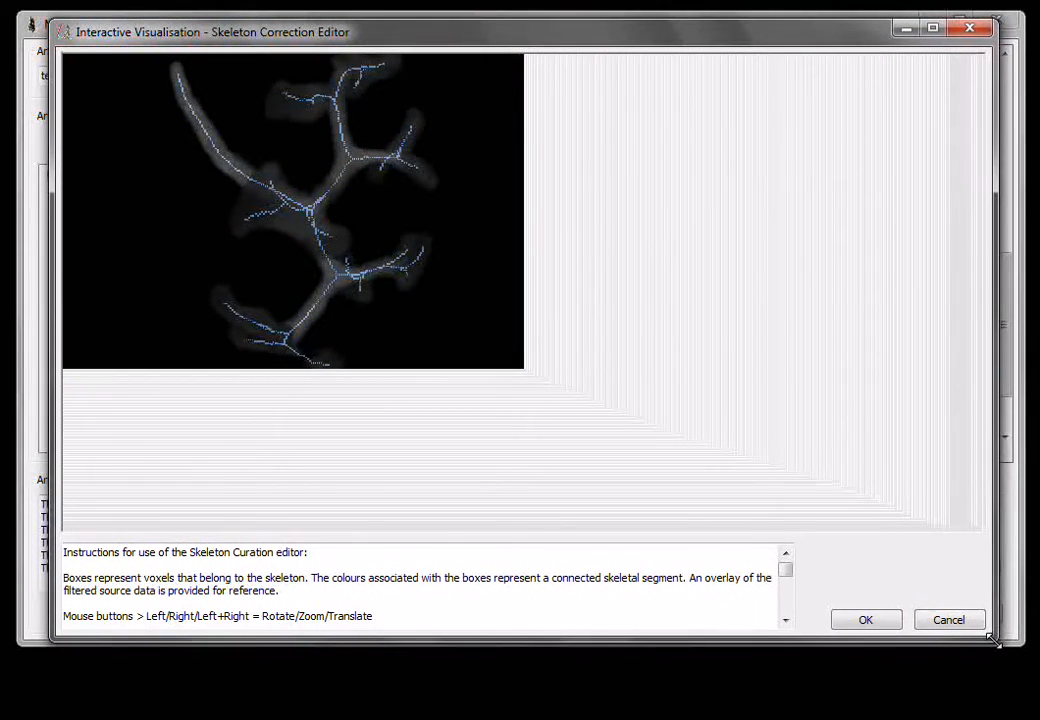
Step: Set the end voxel of the skeleton's long unbranched trunk as the root of the skeleton
{"action": "left_click_drag", "start_coordinate": [453, 291], "coordinate": [348, 228]}
{"action": "right_click_drag", "start_coordinate": [348, 228], "coordinate": [285, 310]}
{"action": "left_click_drag", "start_coordinate": [285, 310], "coordinate": [738, 362]}
{"action": "right_click_drag", "start_coordinate": [738, 362], "coordinate": [522, 232]}
{"action": "left_click_drag", "start_coordinate": [522, 232], "coordinate": [436, 250]}
{"action": "right_click_drag", "start_coordinate": [436, 250], "coordinate": [441, 216]}
{"action": "left_click_drag", "start_coordinate": [441, 216], "coordinate": [222, 268]}
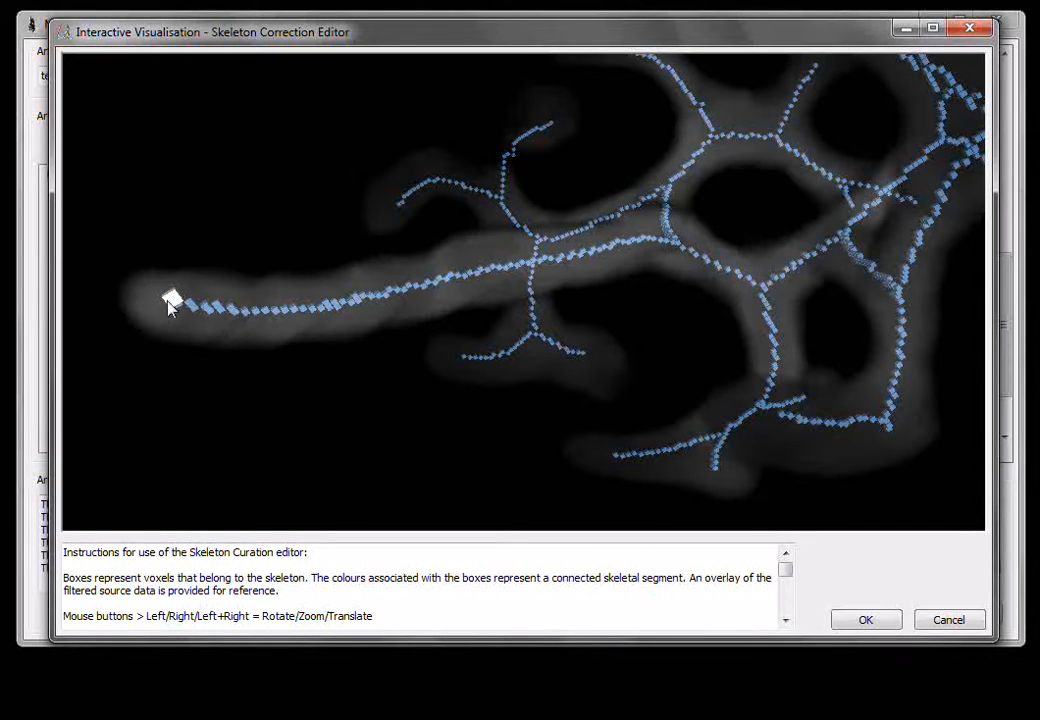
Step: Delete a single voxel midway along the skeleton segment that connects two branch forks
{"action": "left_click_drag", "start_coordinate": [478, 133], "coordinate": [255, 279]}
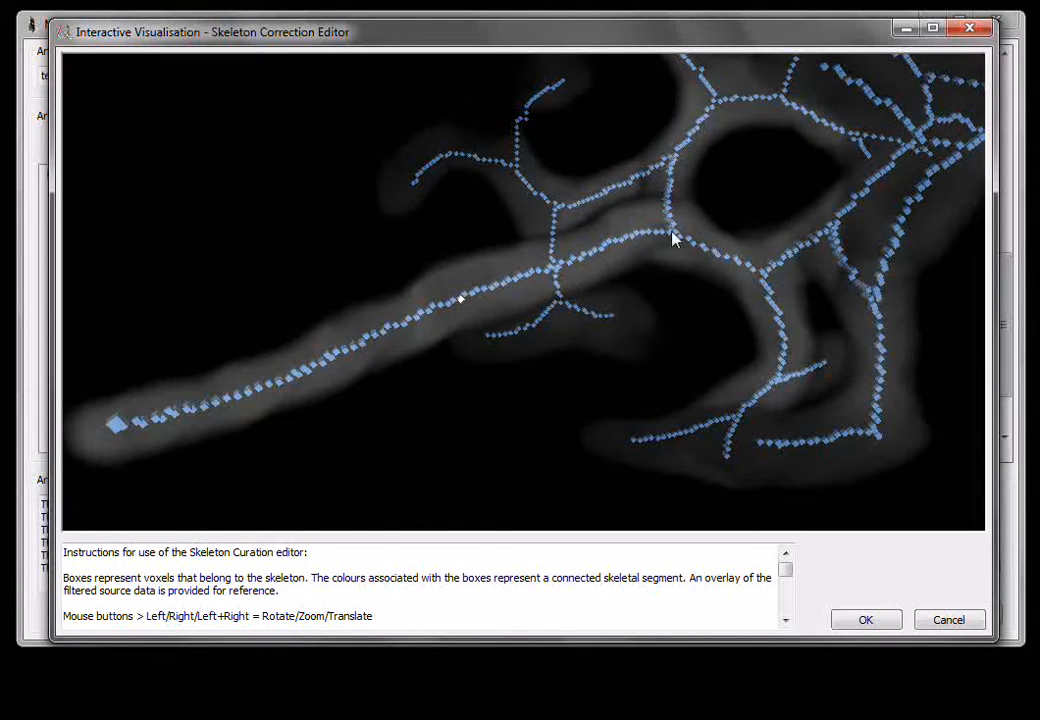
{"action": "left_click_drag", "start_coordinate": [673, 232], "coordinate": [434, 163]}
{"action": "left_click_drag", "start_coordinate": [461, 285], "coordinate": [475, 310]}
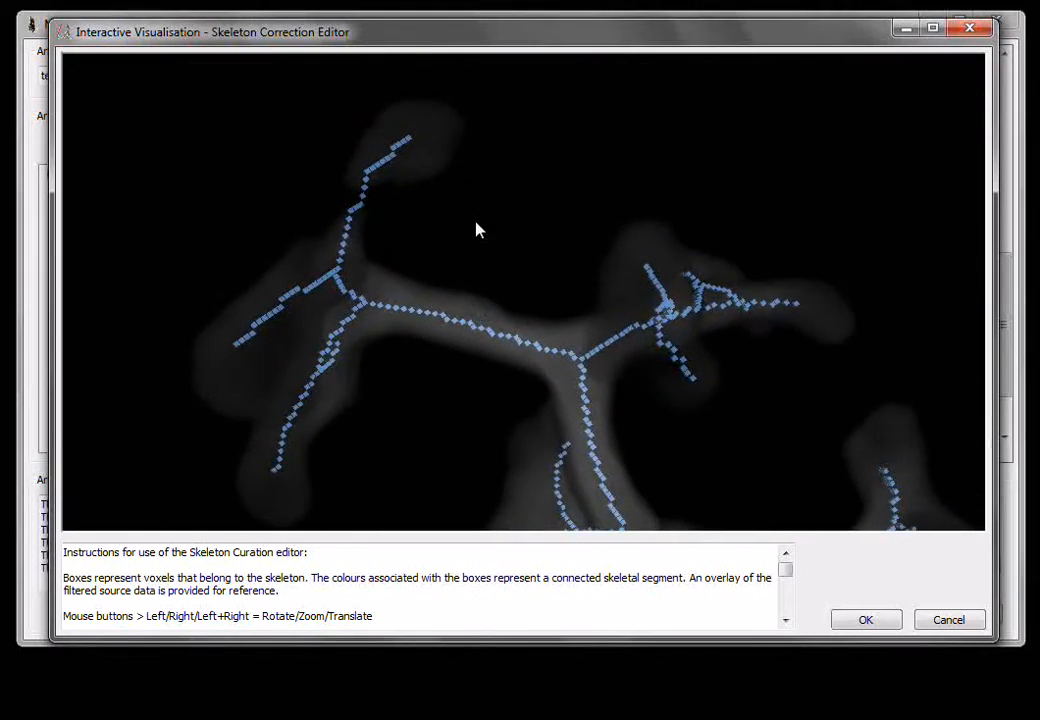
{"action": "right_click_drag", "start_coordinate": [476, 223], "coordinate": [500, 411]}
{"action": "left_click_drag", "start_coordinate": [500, 411], "coordinate": [399, 257]}
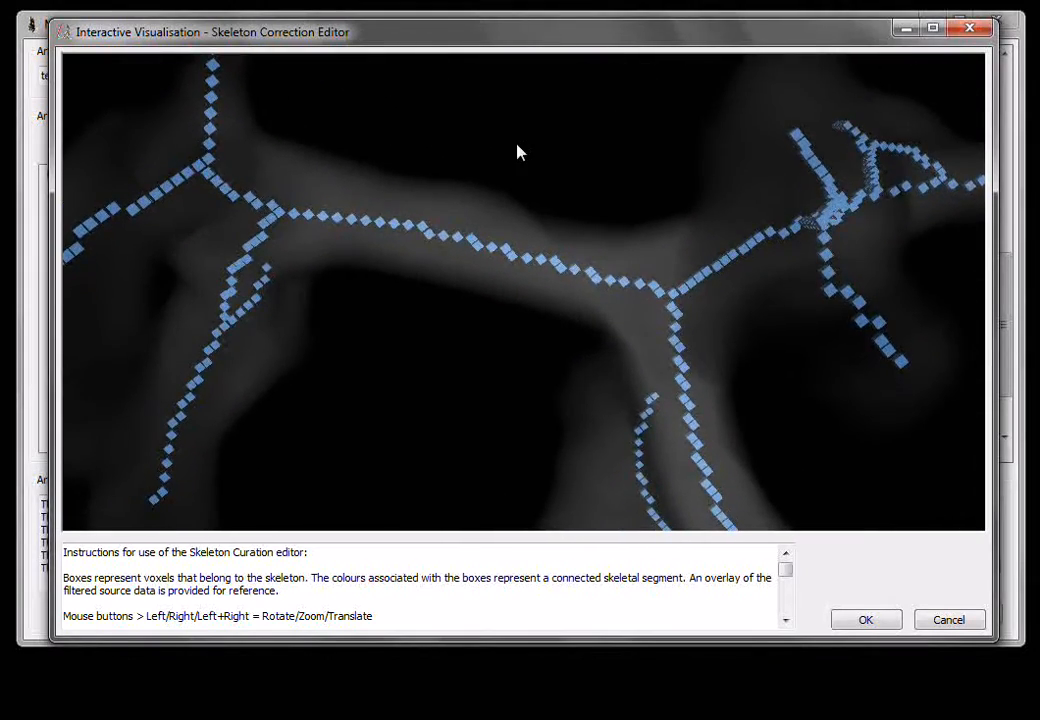
{"action": "right_click_drag", "start_coordinate": [516, 151], "coordinate": [509, 358]}
{"action": "left_click_drag", "start_coordinate": [490, 209], "coordinate": [607, 228]}
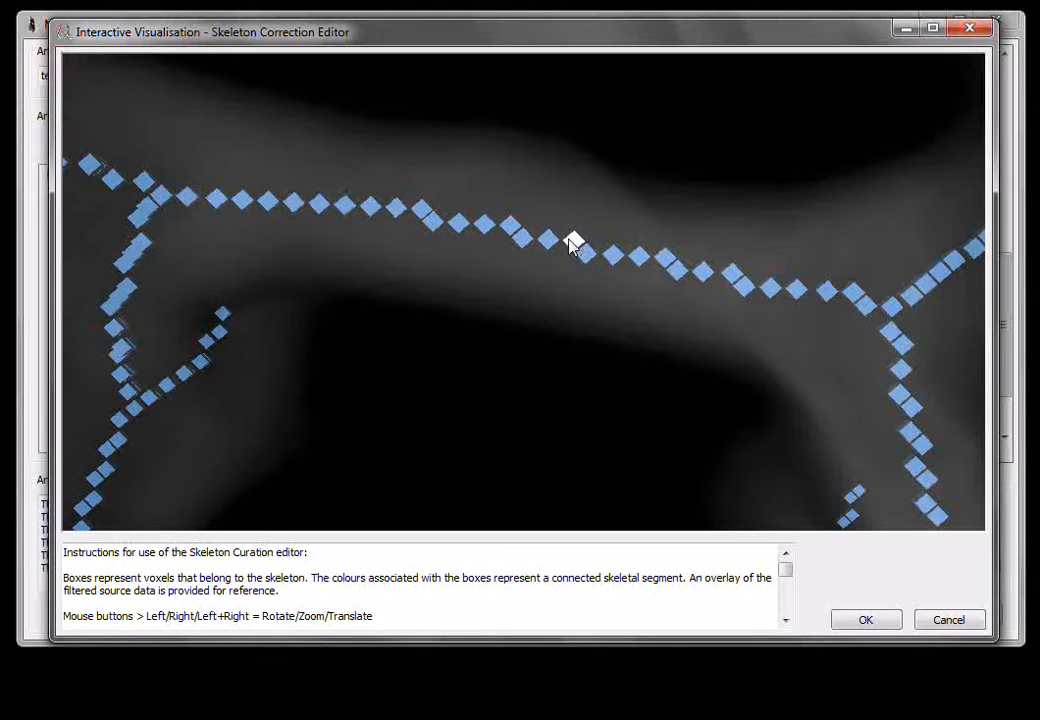
{"action": "left_click", "coordinate": [576, 250]}
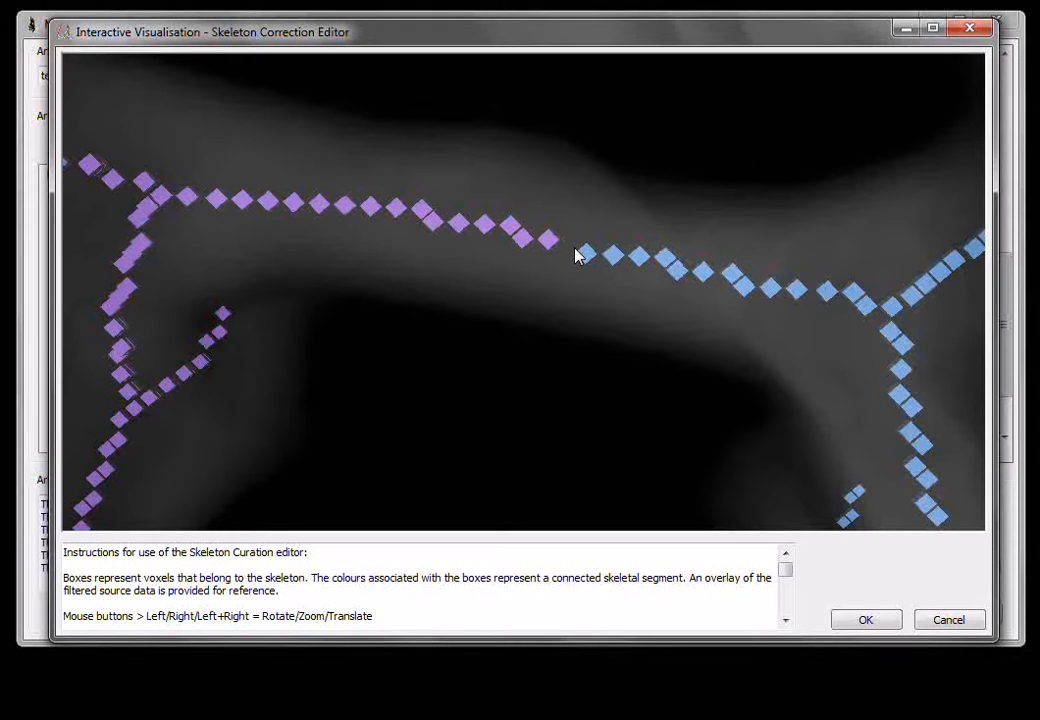
Step: Delete the short section of skeleton voxels beside the gap and reconnect the two sides of the segment
{"action": "right_click_drag", "start_coordinate": [558, 360], "coordinate": [607, 178]}
{"action": "right_click_drag", "start_coordinate": [608, 353], "coordinate": [653, 181]}
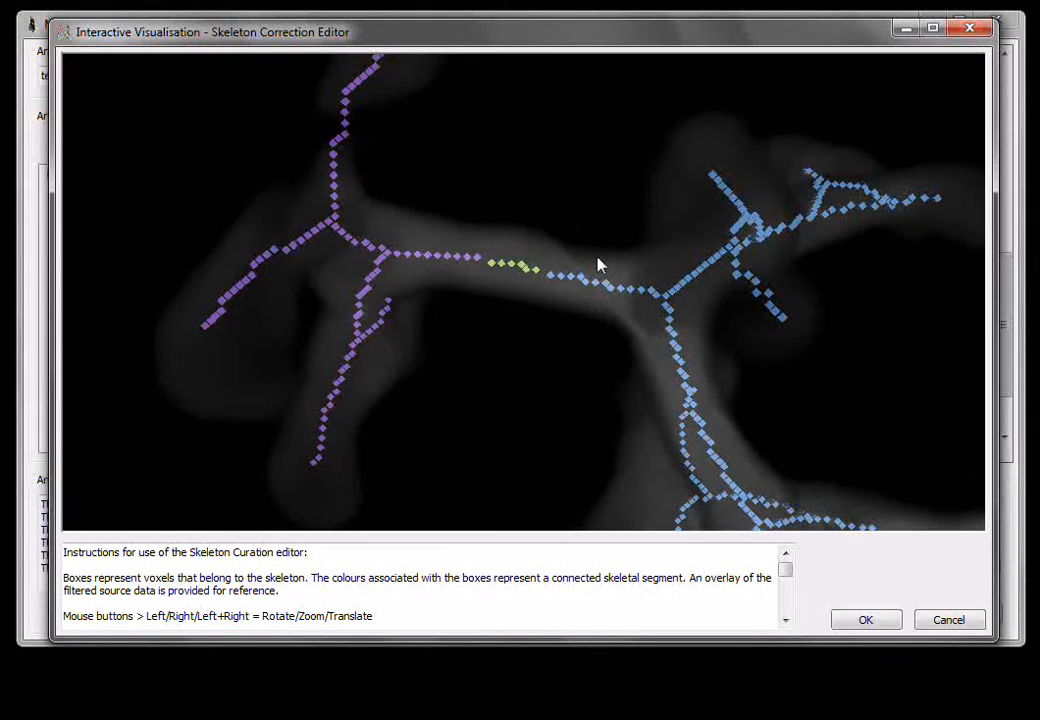
{"action": "right_click_drag", "start_coordinate": [532, 248], "coordinate": [535, 372]}
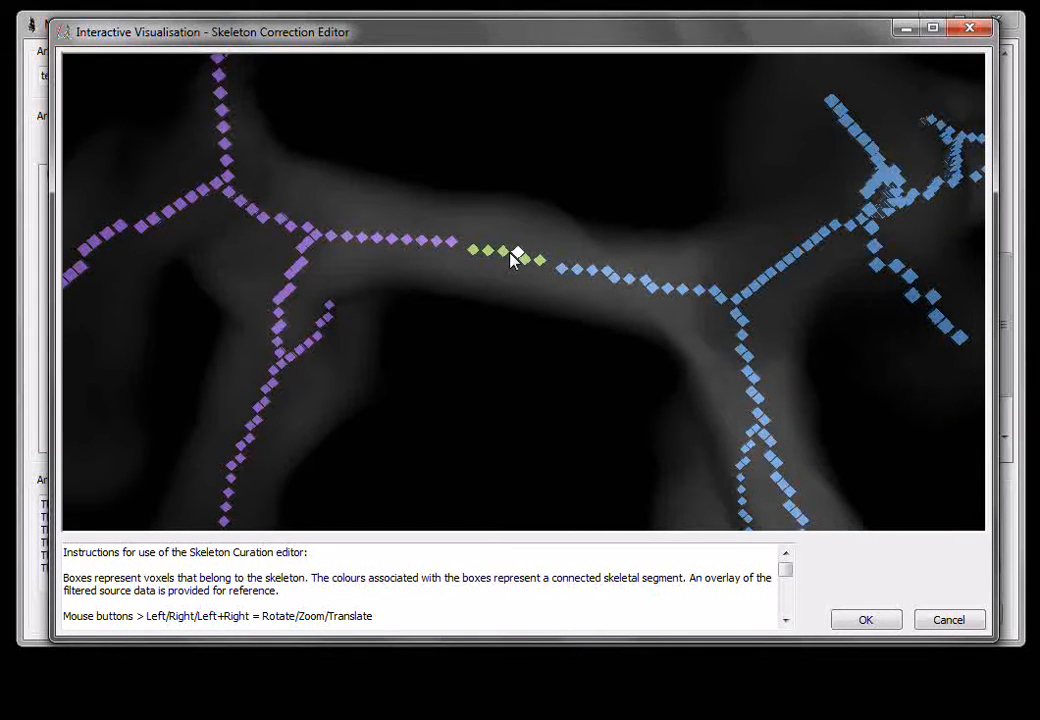
{"action": "key", "text": "Delete"}
{"action": "key", "text": "c"}
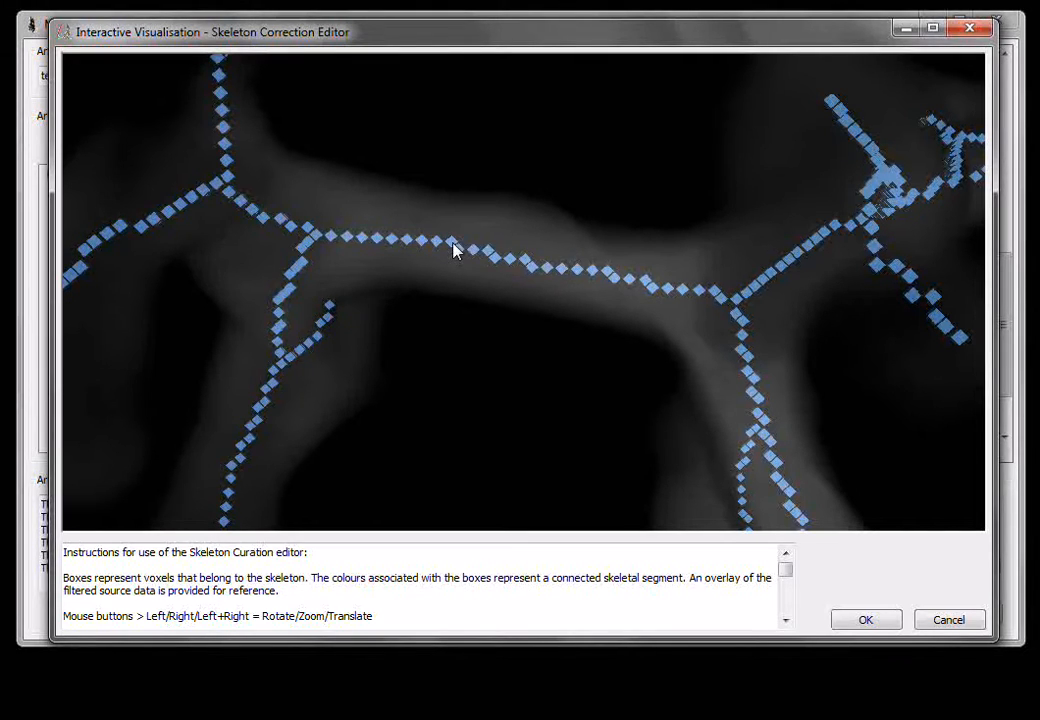
{"action": "right_click_drag", "start_coordinate": [534, 392], "coordinate": [515, 251]}
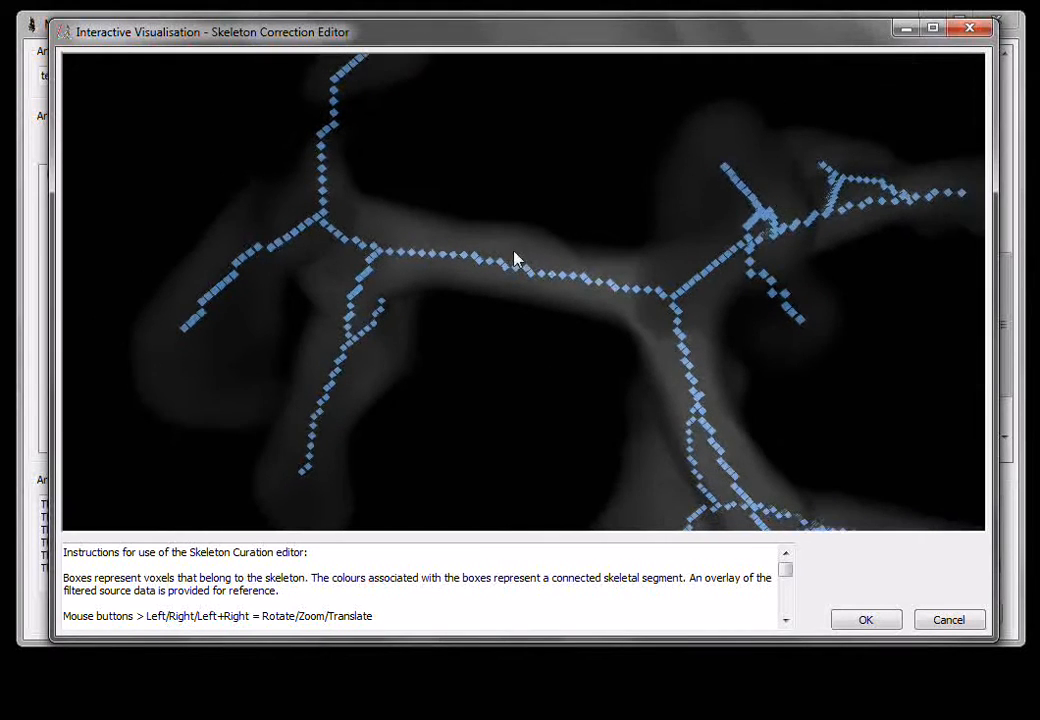
Step: Detach the forked side branch by deleting its junction voxel and adjacent voxels, and reconnect it to the main branch at a different voxel
{"action": "left_click_drag", "start_coordinate": [495, 253], "coordinate": [660, 376]}
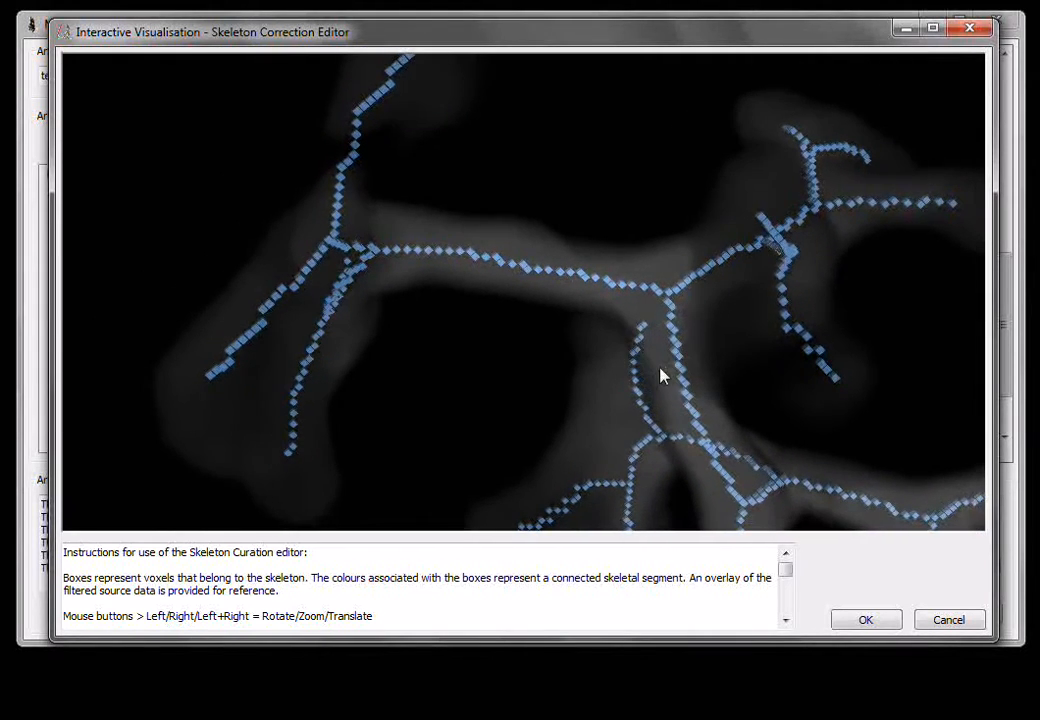
{"action": "left_click_drag", "start_coordinate": [558, 221], "coordinate": [292, 290]}
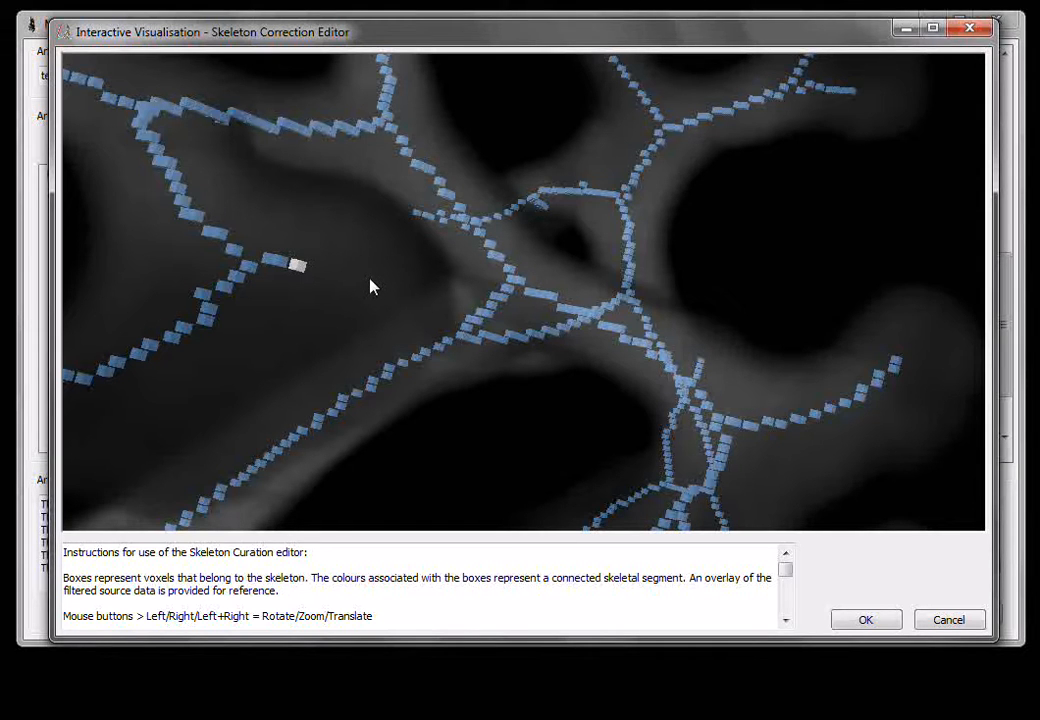
{"action": "left_click_drag", "start_coordinate": [370, 288], "coordinate": [536, 302]}
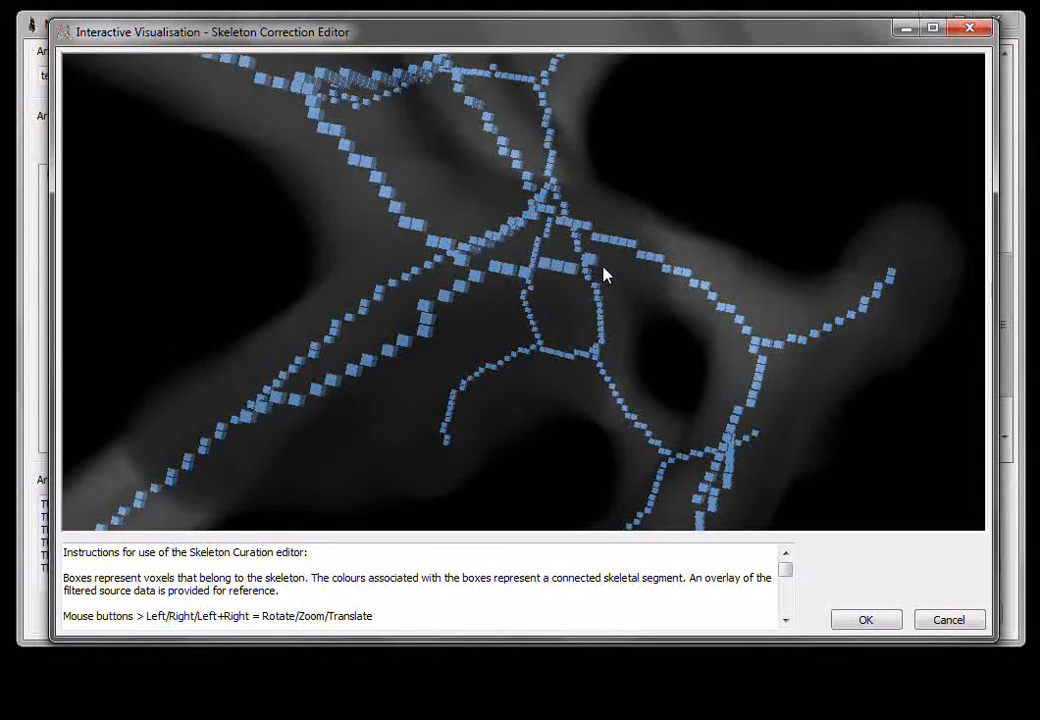
{"action": "left_click_drag", "start_coordinate": [604, 272], "coordinate": [420, 367]}
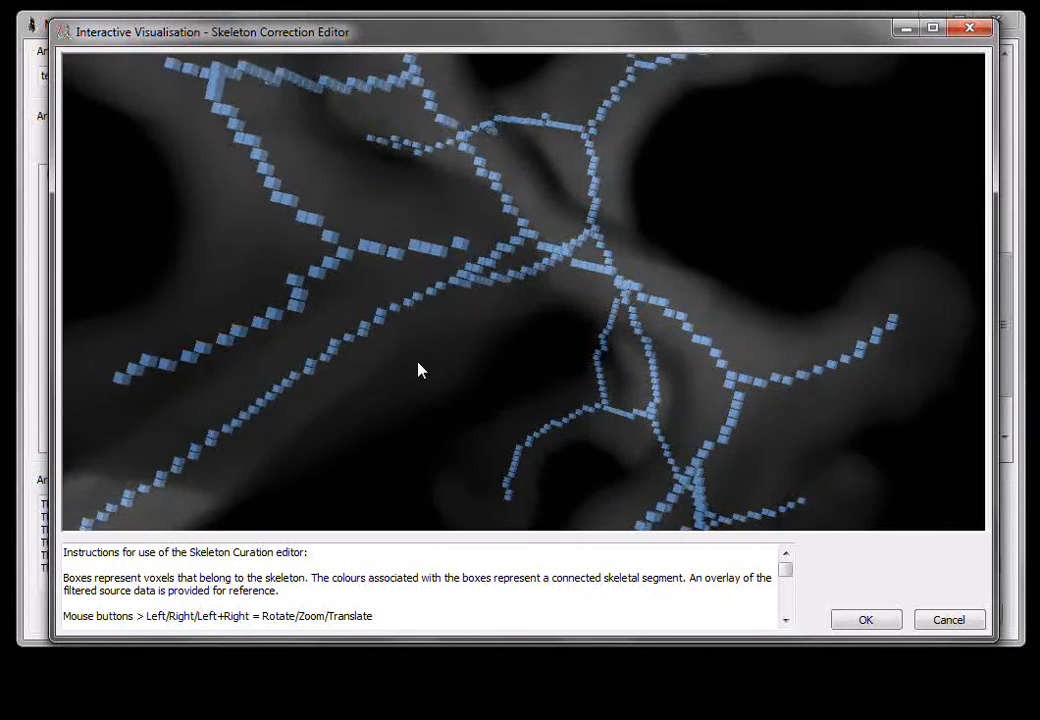
{"action": "left_click", "coordinate": [332, 242]}
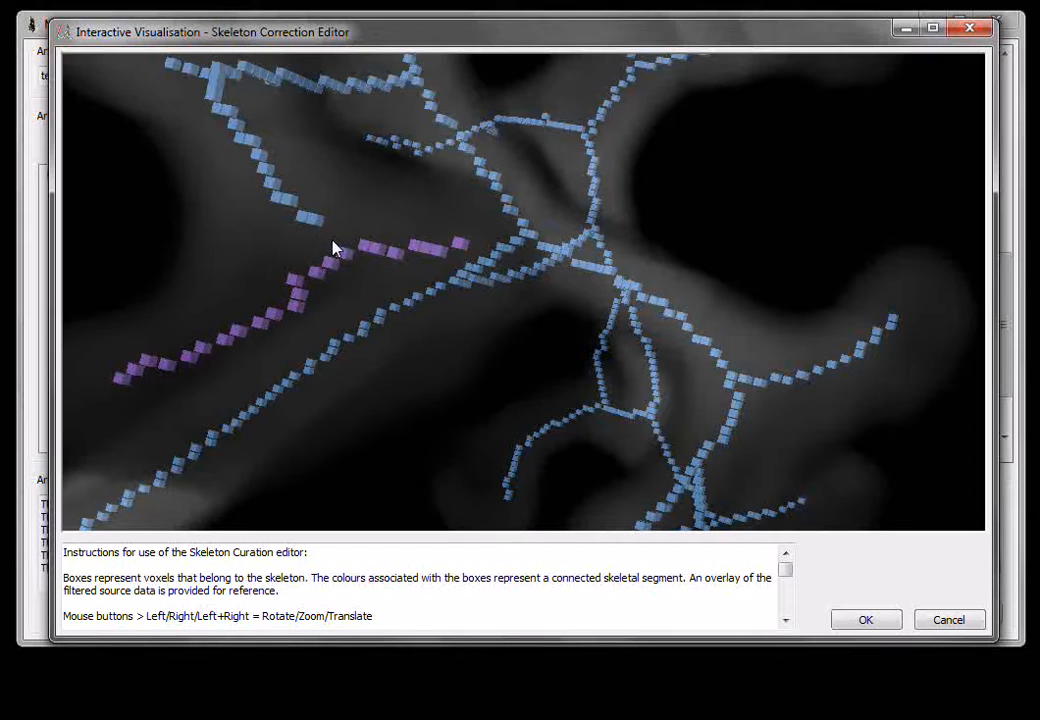
{"action": "left_click", "coordinate": [290, 210]}
{"action": "left_click", "coordinate": [284, 203]}
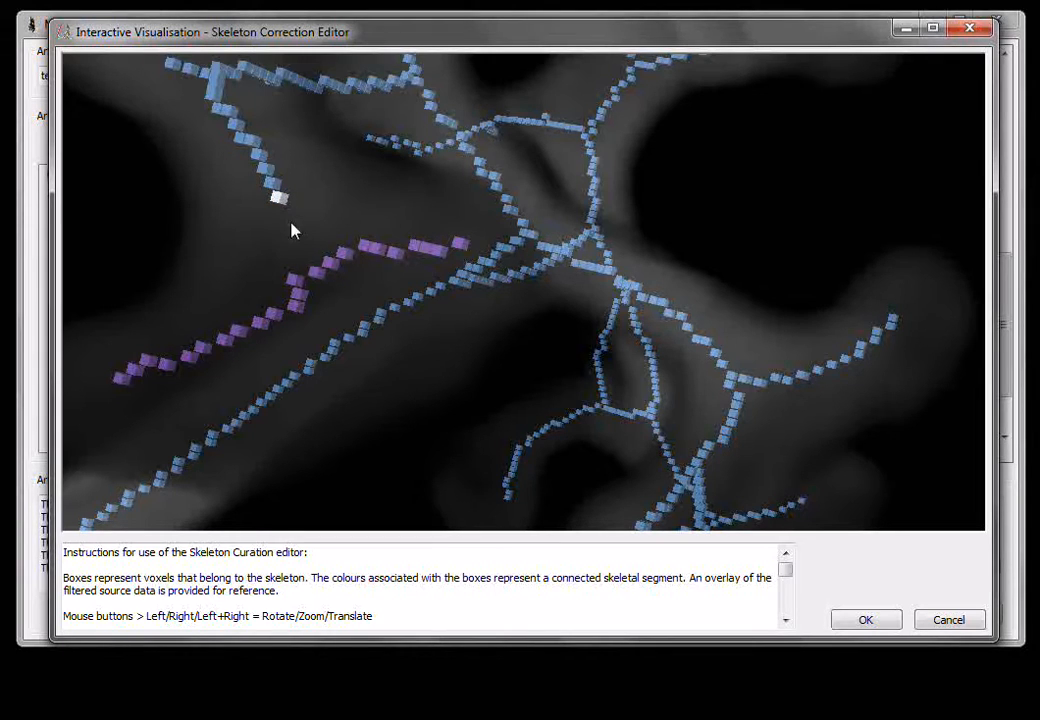
{"action": "left_click", "coordinate": [295, 284]}
{"action": "key", "text": "c"}
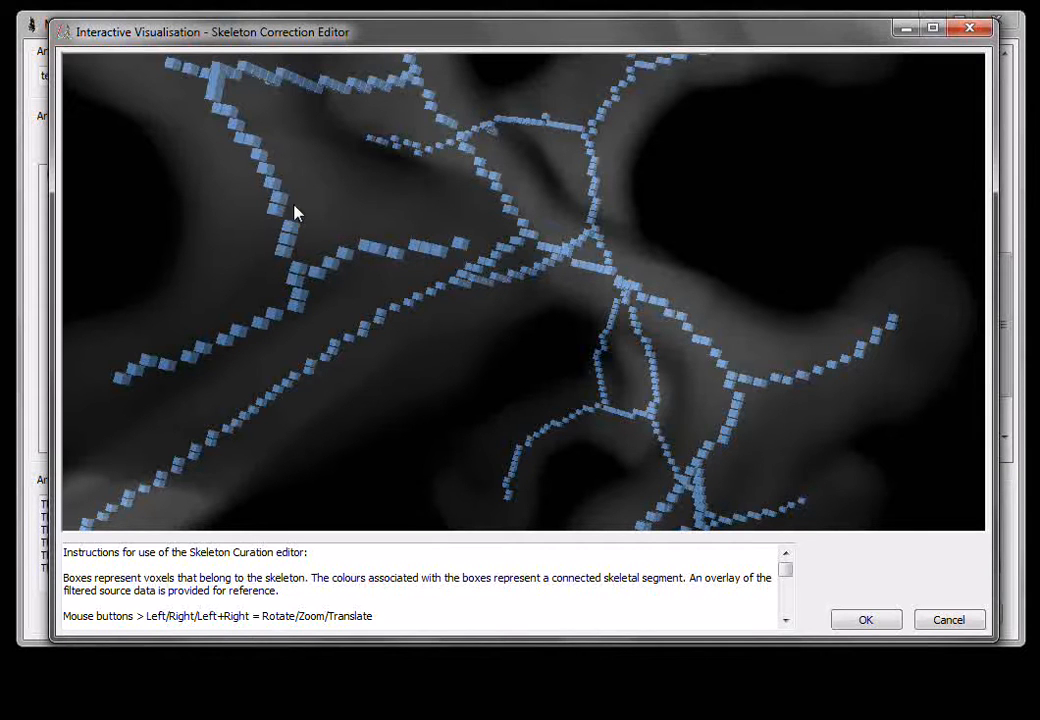
Step: Examine the edited skeleton against the solid surface rendering of the sample and switch back to the translucent overlay
{"action": "left_click_drag", "start_coordinate": [399, 327], "coordinate": [482, 242]}
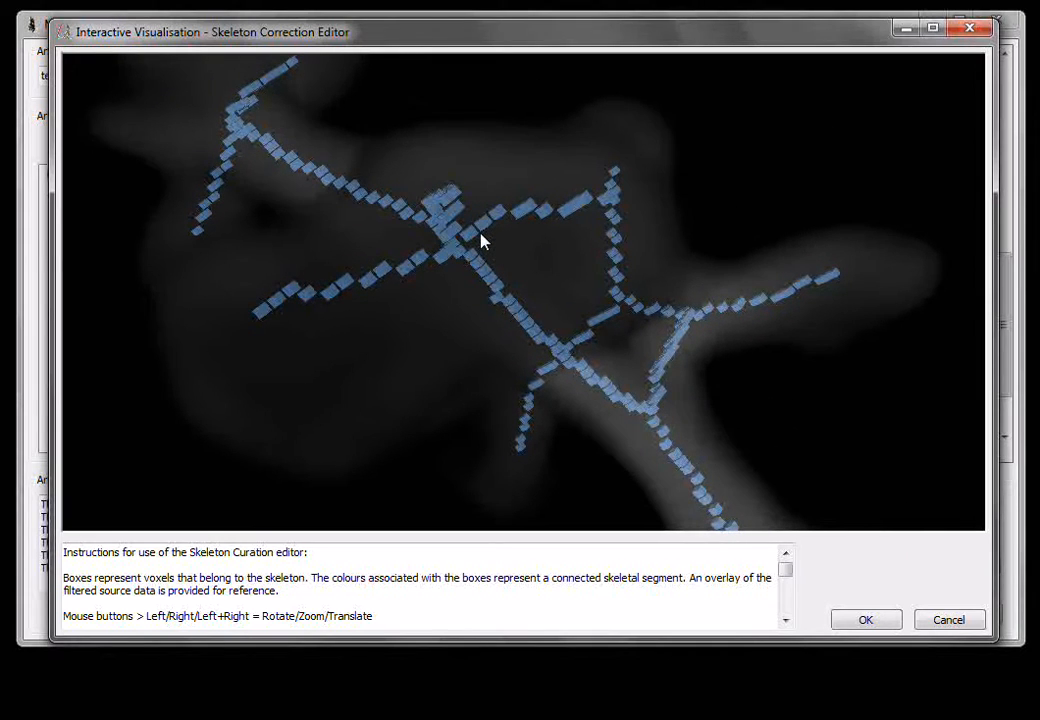
{"action": "key", "text": "space"}
{"action": "key", "text": "space"}
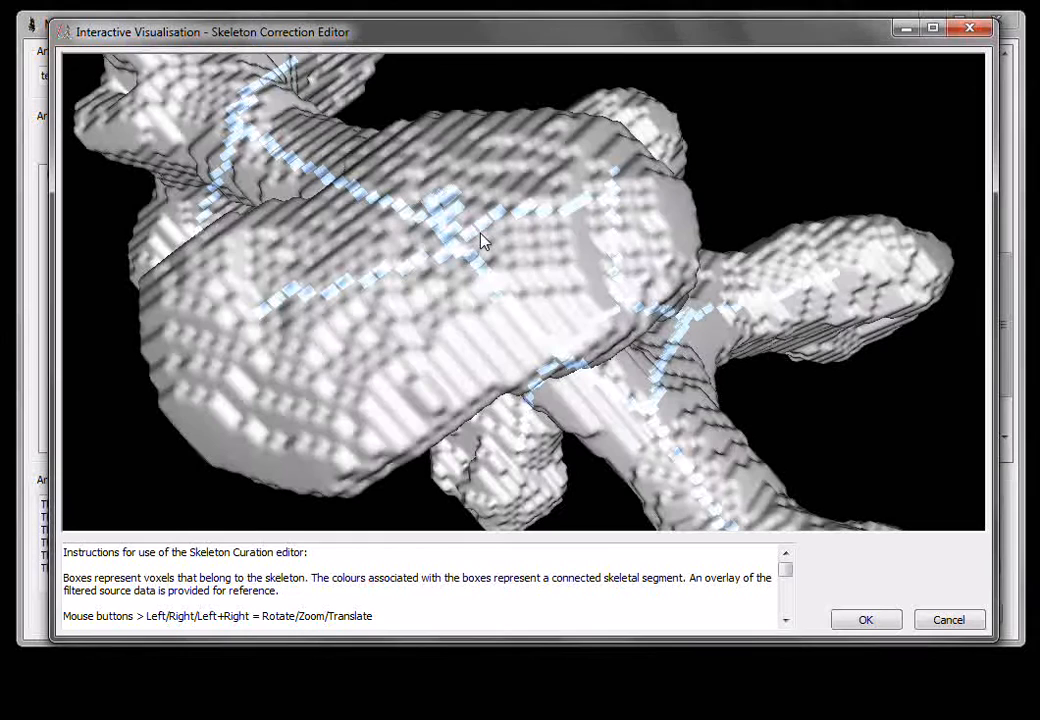
{"action": "left_click_drag", "start_coordinate": [483, 241], "coordinate": [791, 290]}
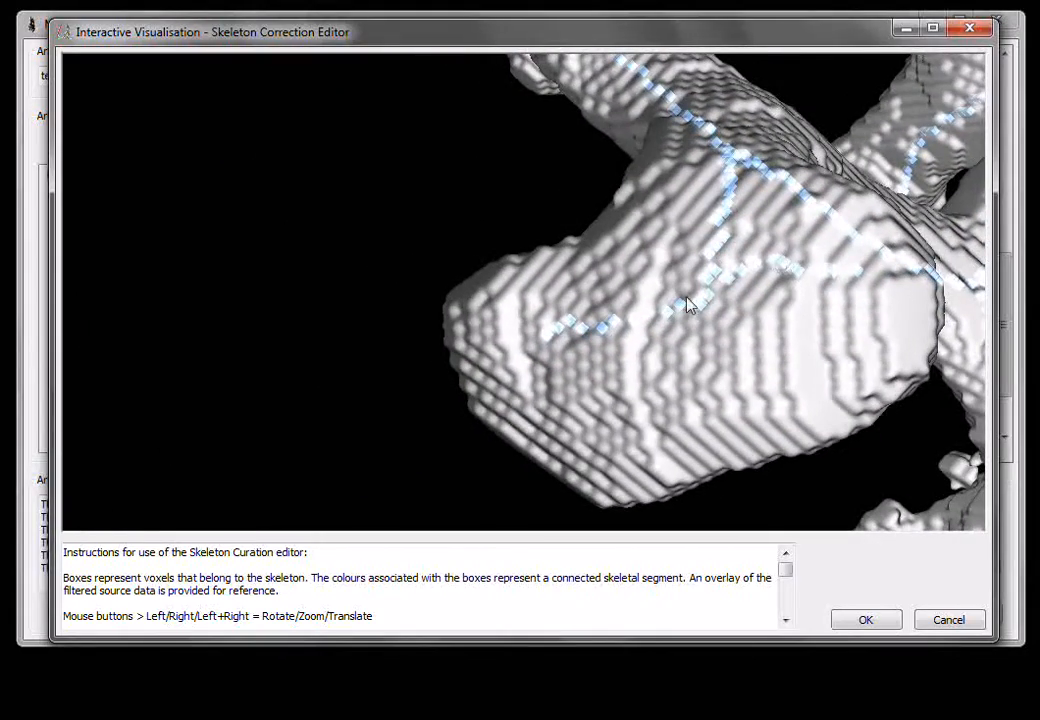
{"action": "key", "text": "o"}
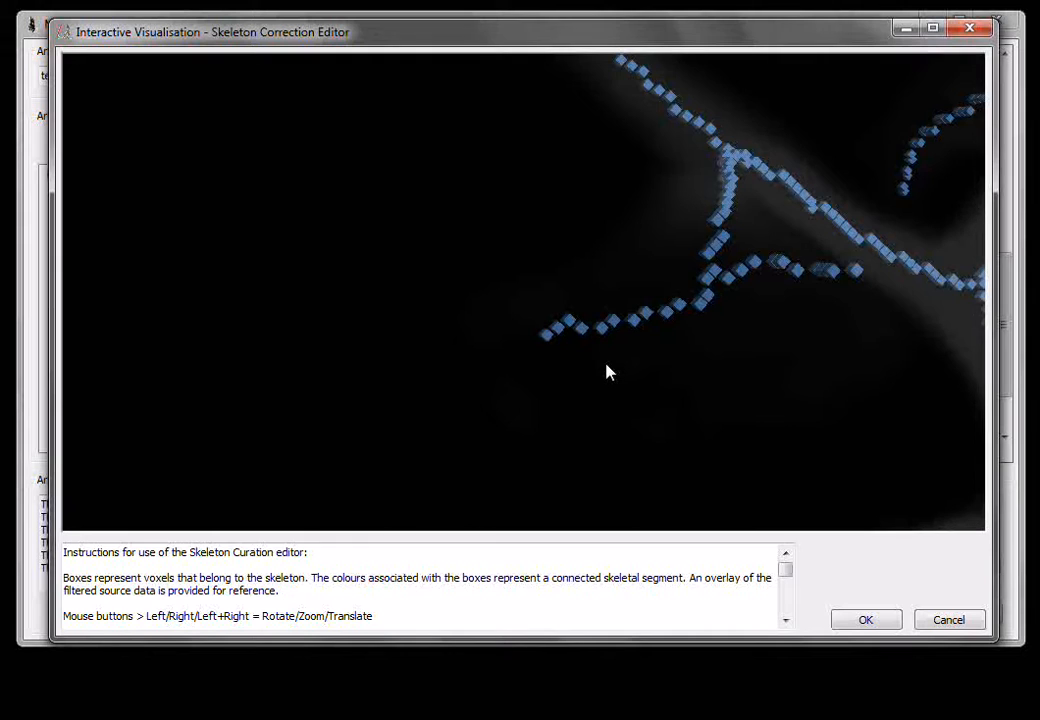
{"action": "key", "text": "o"}
Step: Check the long trunk's end, accept the skeleton corrections and review the resulting list of modifications
{"action": "left_click_drag", "start_coordinate": [727, 364], "coordinate": [716, 255]}
{"action": "scroll", "coordinate": [708, 344], "scroll_direction": "down", "scroll_amount": 4}
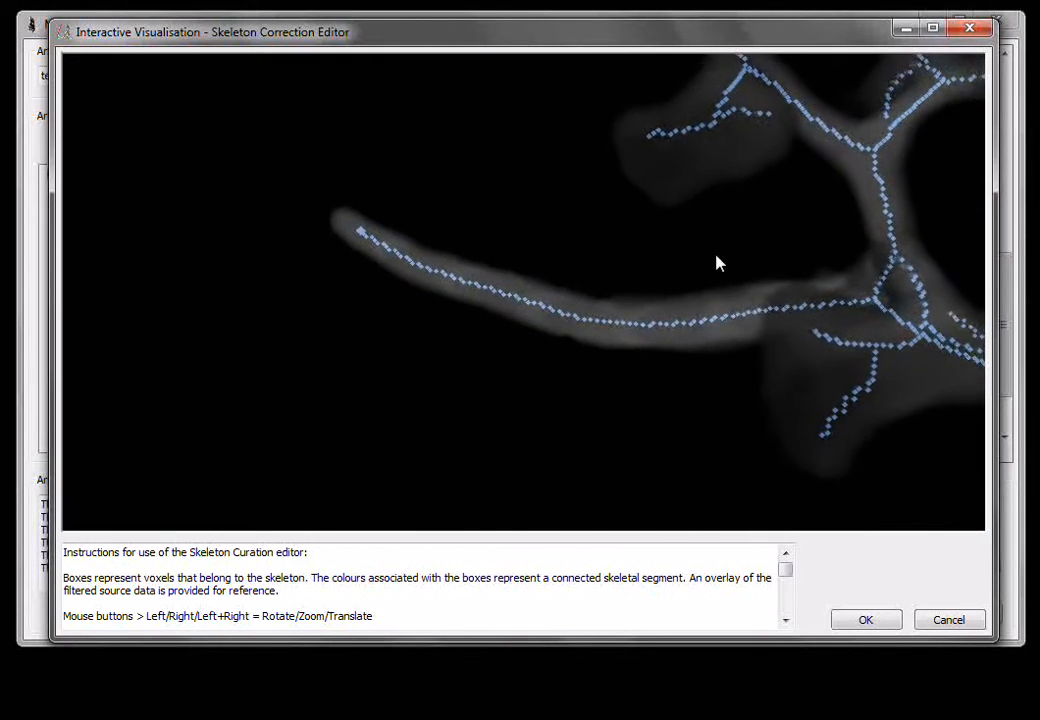
{"action": "left_click_drag", "start_coordinate": [316, 269], "coordinate": [344, 246]}
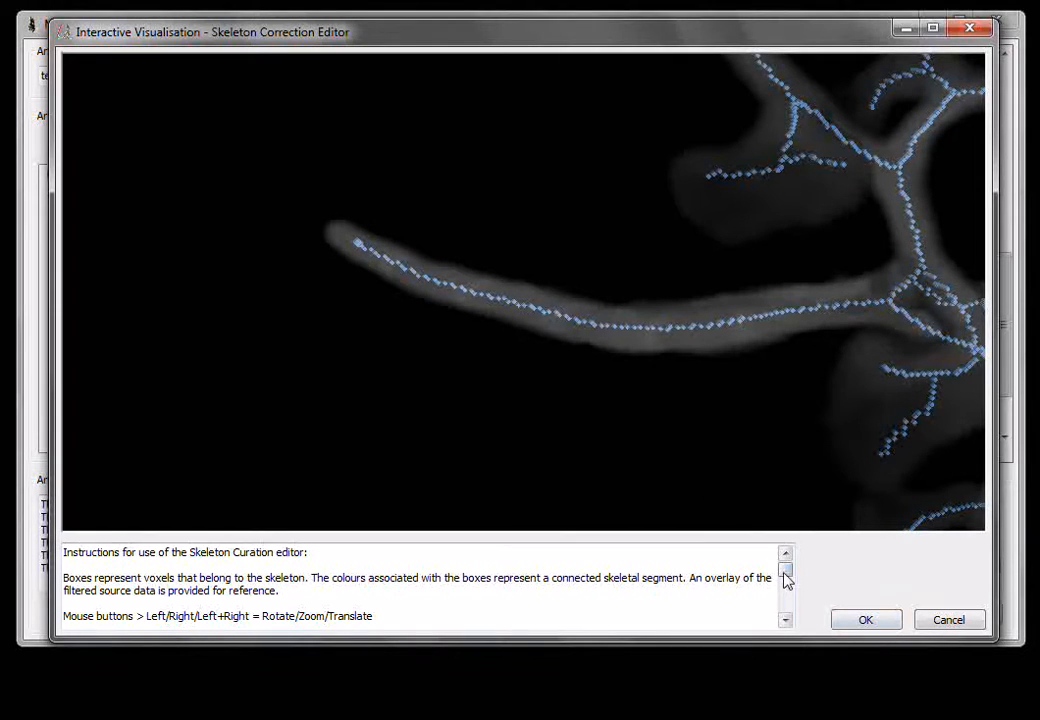
{"action": "mouse_move", "coordinate": [786, 578]}
{"action": "left_mouse_down"}
{"action": "mouse_move", "coordinate": [787, 613]}
{"action": "mouse_move", "coordinate": [792, 577]}
{"action": "left_mouse_up"}
{"action": "left_click", "coordinate": [868, 620]}
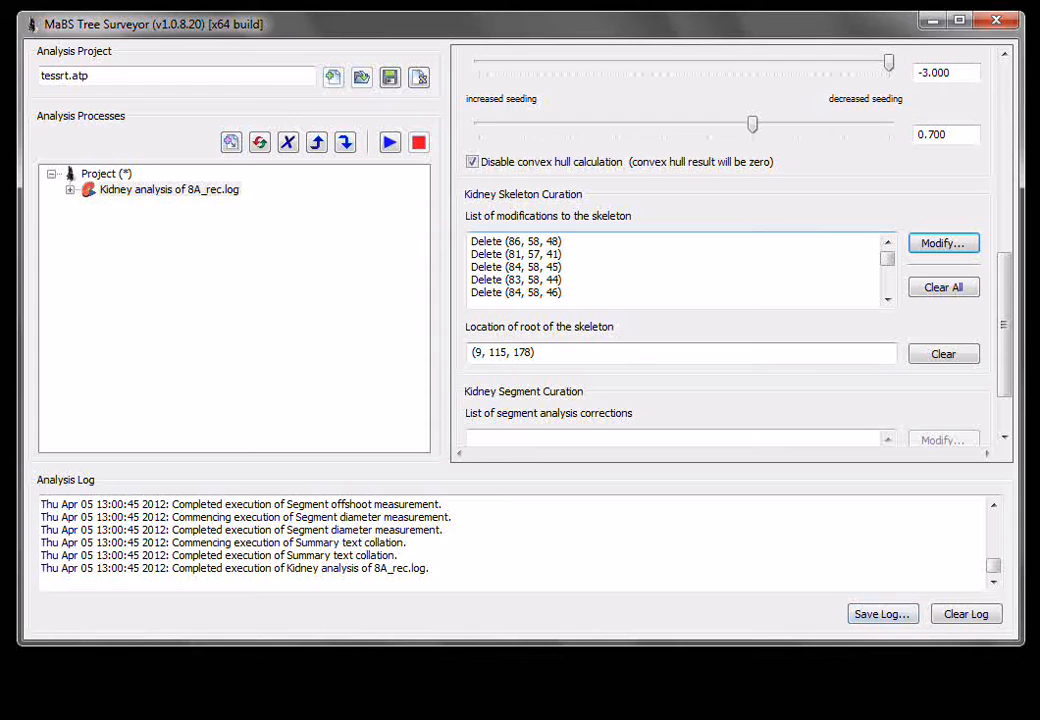
{"action": "mouse_move", "coordinate": [889, 258]}
{"action": "left_mouse_down"}
{"action": "mouse_move", "coordinate": [893, 287]}
{"action": "mouse_move", "coordinate": [889, 250]}
{"action": "left_mouse_up"}
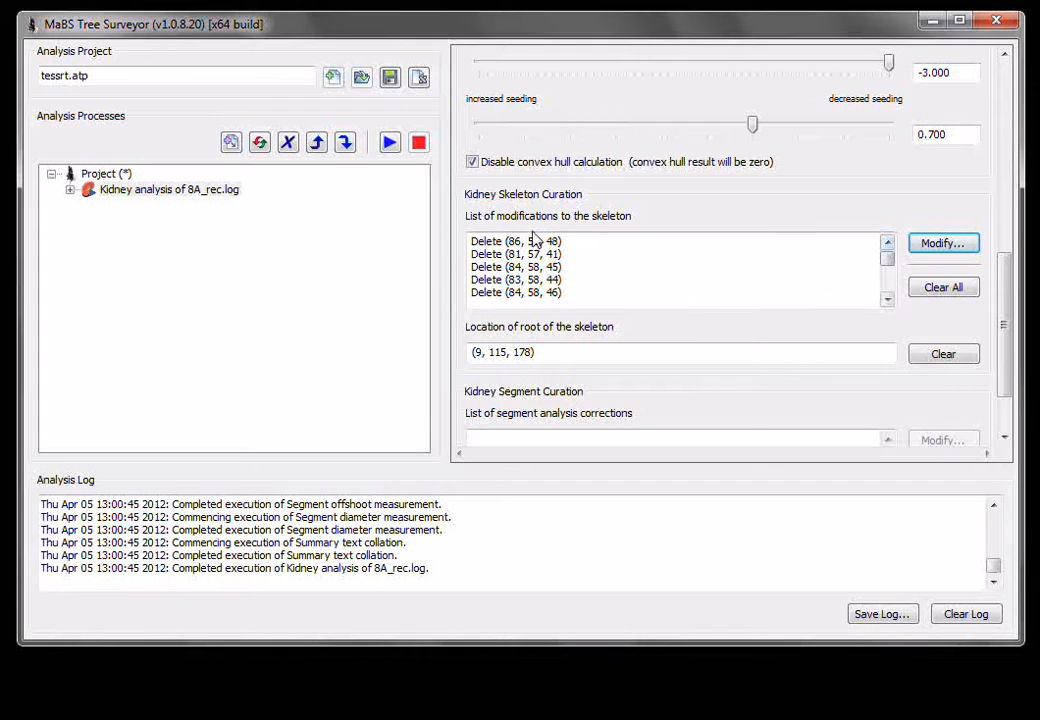
Step: Save the project with the skeleton corrections and run the kidney analysis again
{"action": "left_click", "coordinate": [390, 77]}
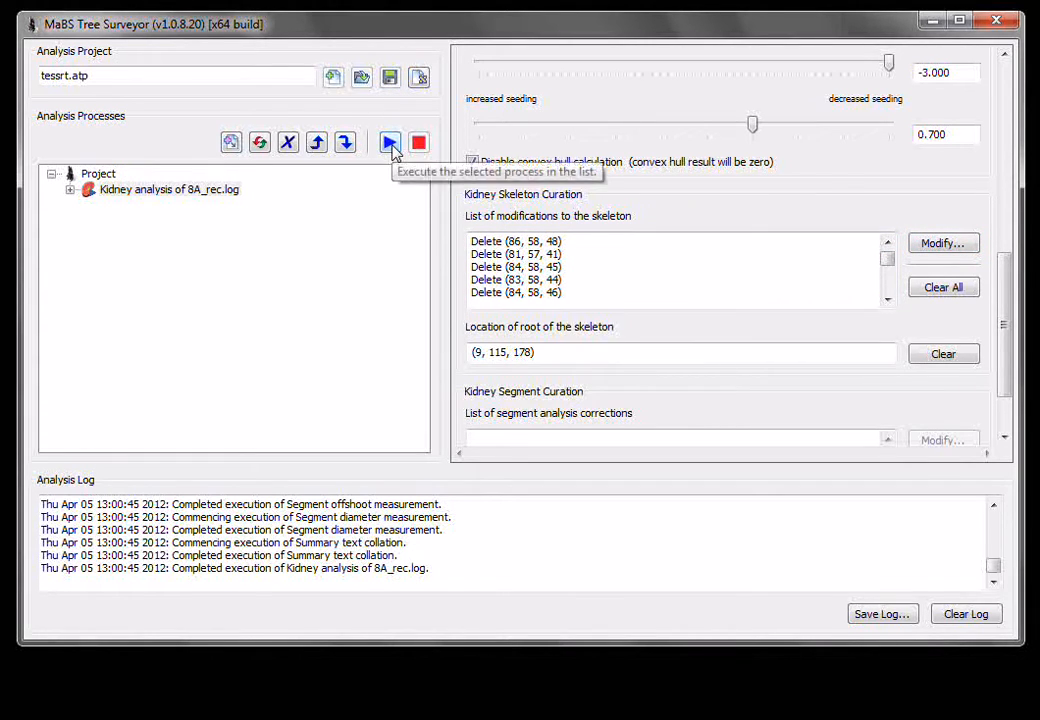
{"action": "left_click", "coordinate": [390, 143]}
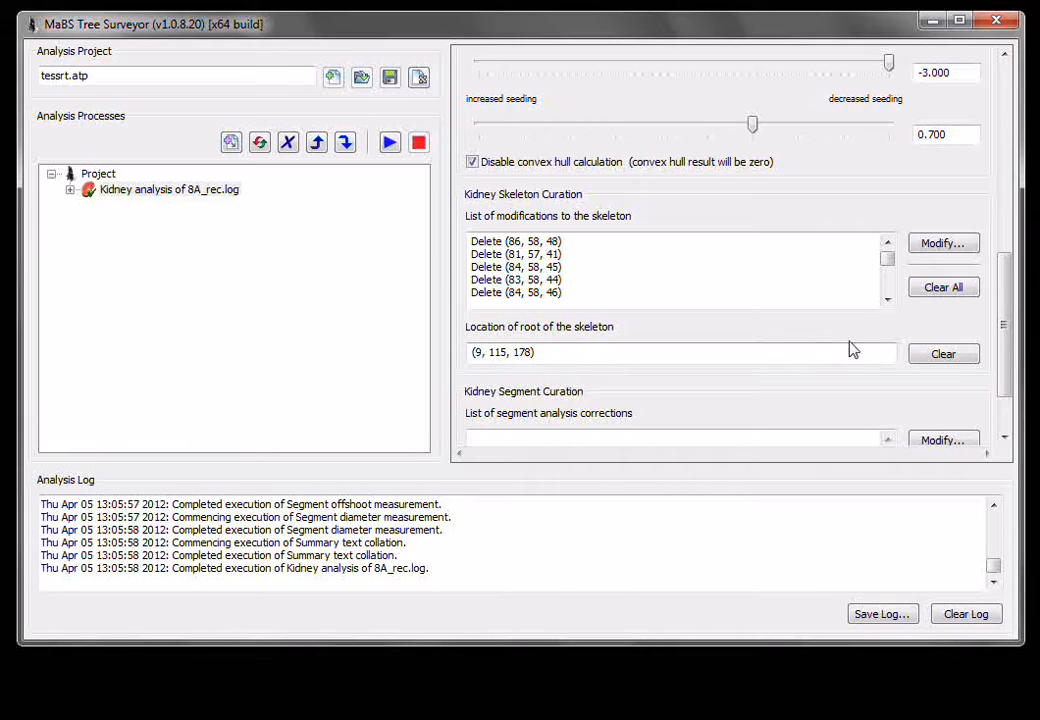
{"action": "left_click_drag", "start_coordinate": [1003, 332], "coordinate": [1008, 383]}
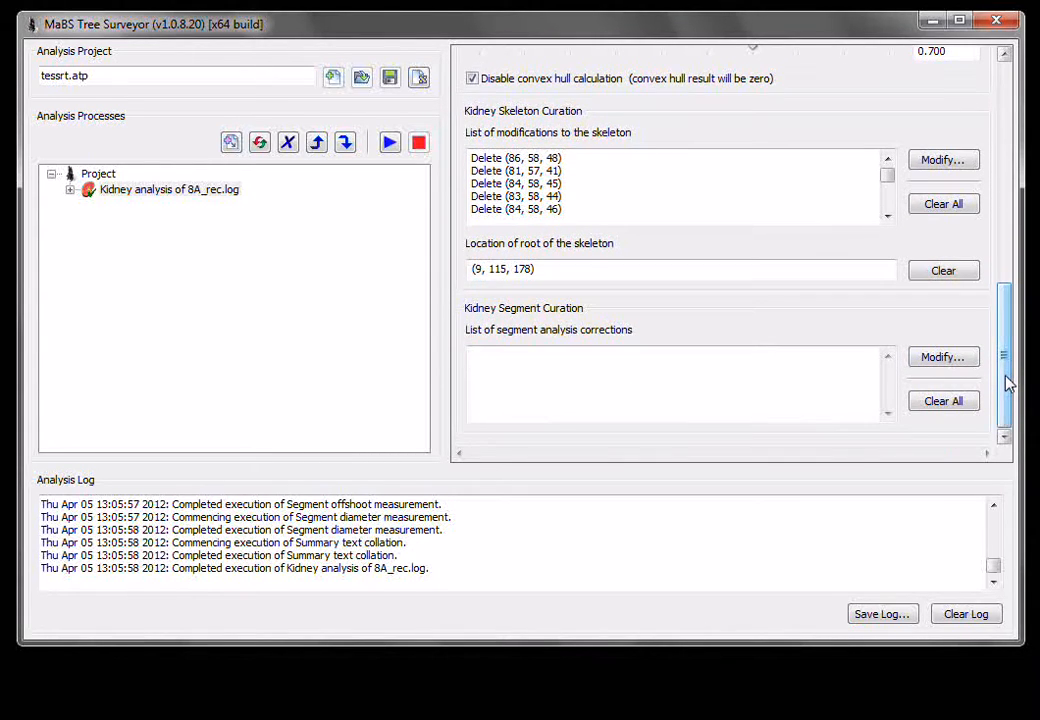
Step: Visualise the corrected skeleton of the kidney analysis and examine its reconnected branches up close
{"action": "right_click", "coordinate": [212, 199]}
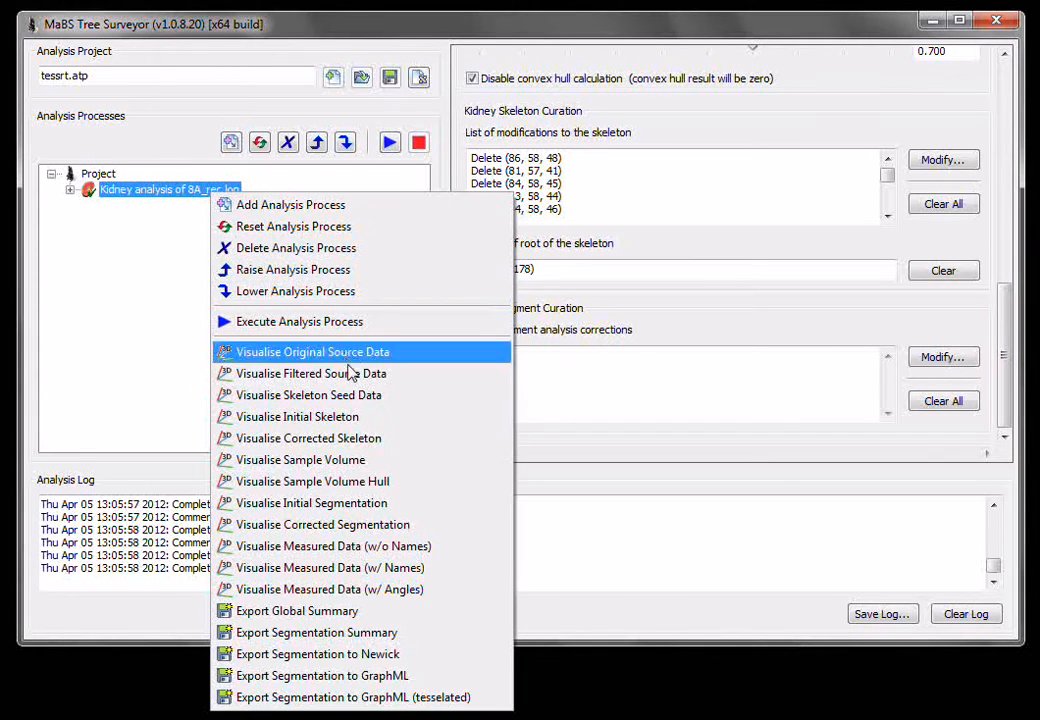
{"action": "left_click", "coordinate": [341, 438]}
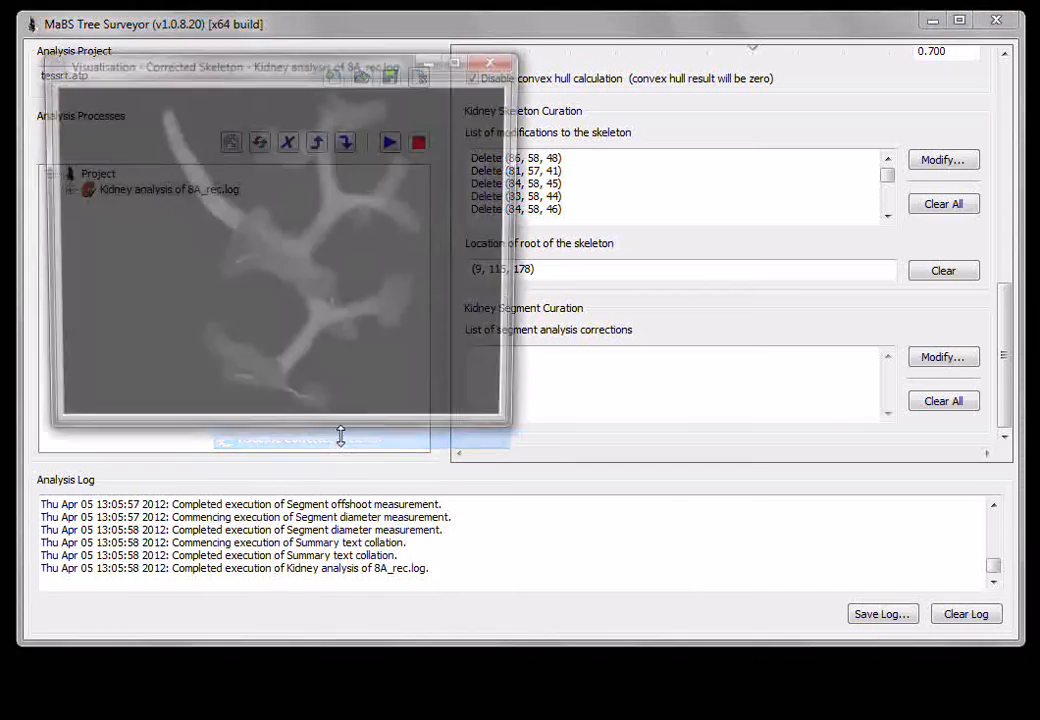
{"action": "left_click_drag", "start_coordinate": [305, 248], "coordinate": [310, 117]}
{"action": "scroll", "coordinate": [309, 226], "scroll_direction": "up", "scroll_amount": 5}
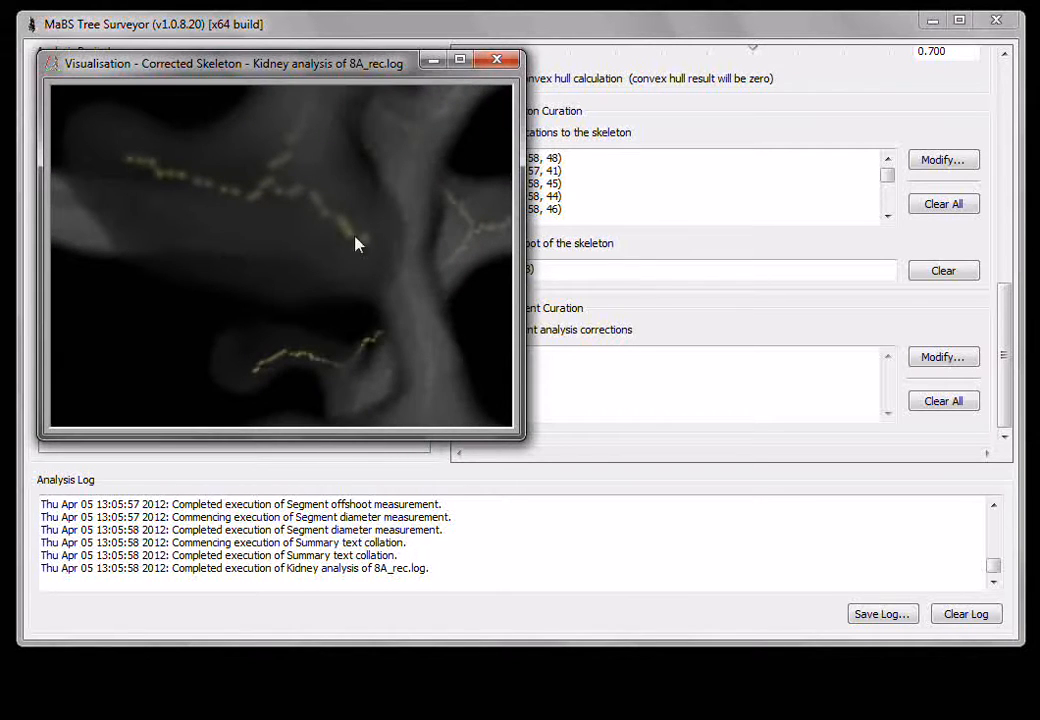
Step: Close the skeleton visualisation, view the corrected segment data in the segment correction editor and leave the editor without accepting changes
{"action": "left_click", "coordinate": [497, 61]}
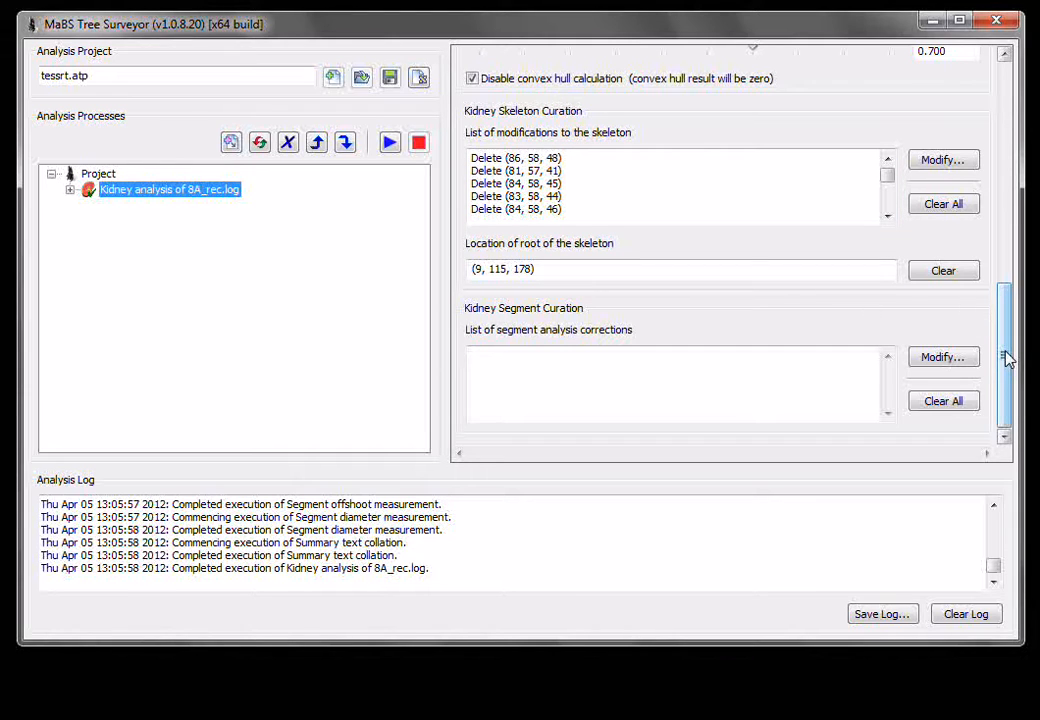
{"action": "left_click", "coordinate": [948, 360]}
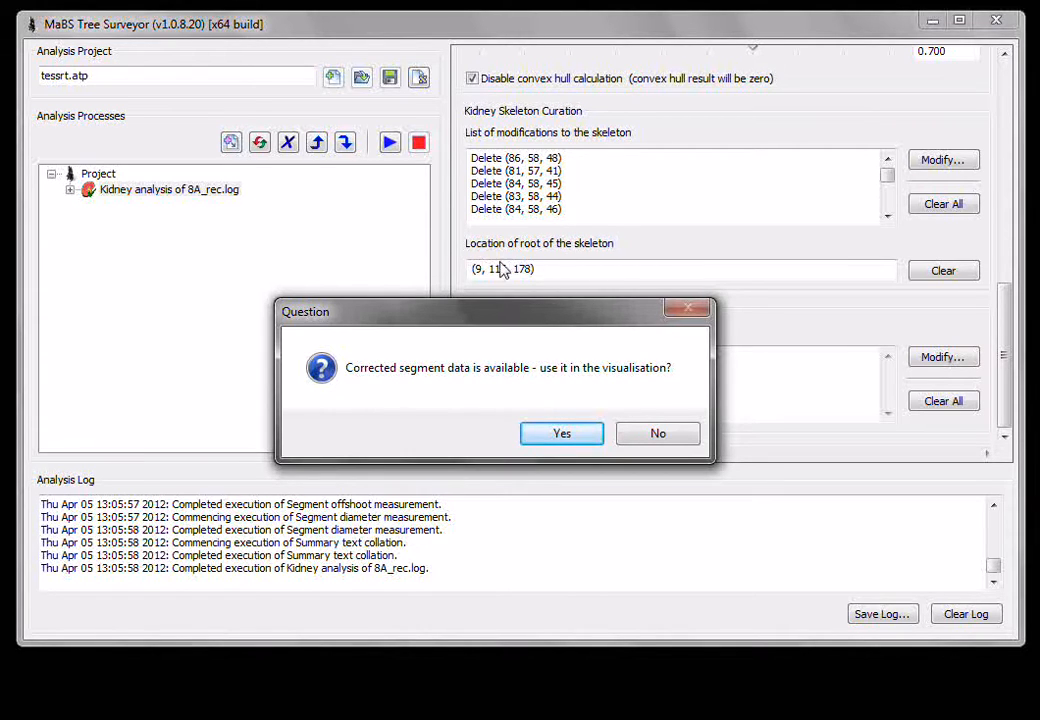
{"action": "left_click", "coordinate": [562, 435]}
{"action": "left_click_drag", "start_coordinate": [539, 353], "coordinate": [619, 418]}
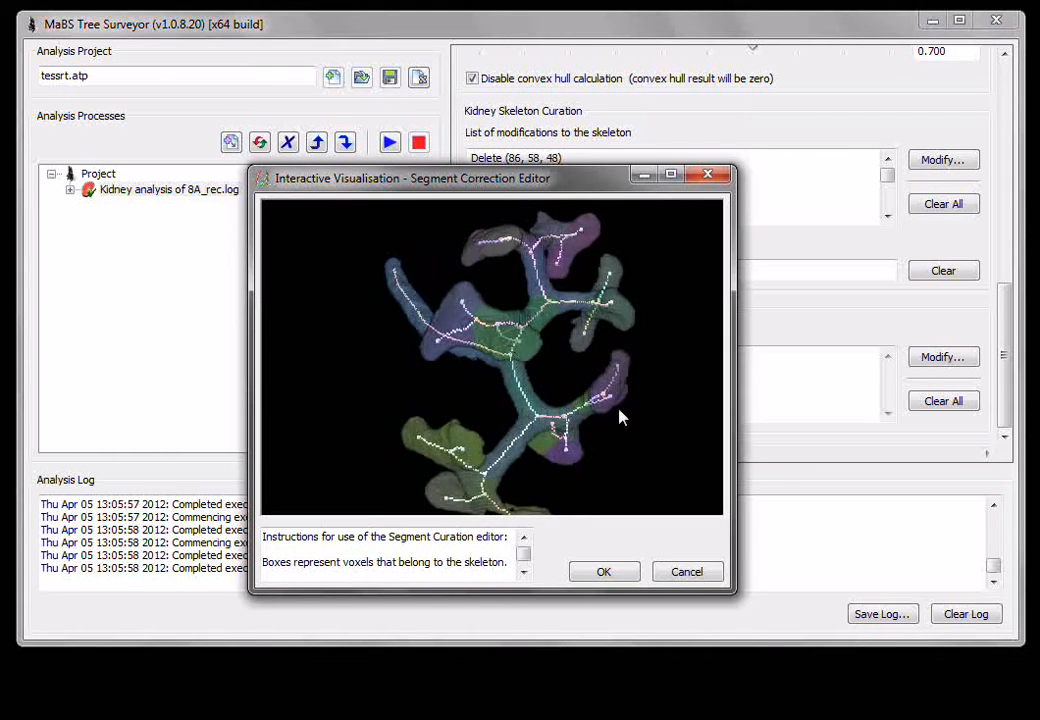
{"action": "left_click", "coordinate": [682, 572]}
Step: Reopen the segment correction editor without using the corrected segment data in the visualisation
{"action": "left_click", "coordinate": [933, 356]}
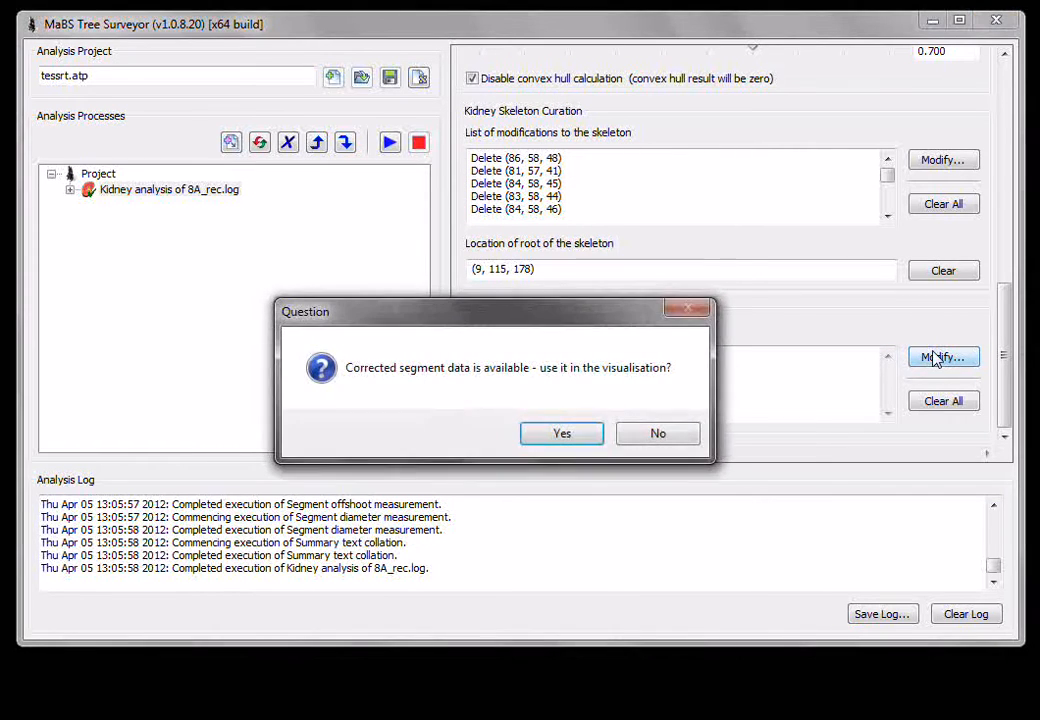
{"action": "left_click", "coordinate": [664, 438]}
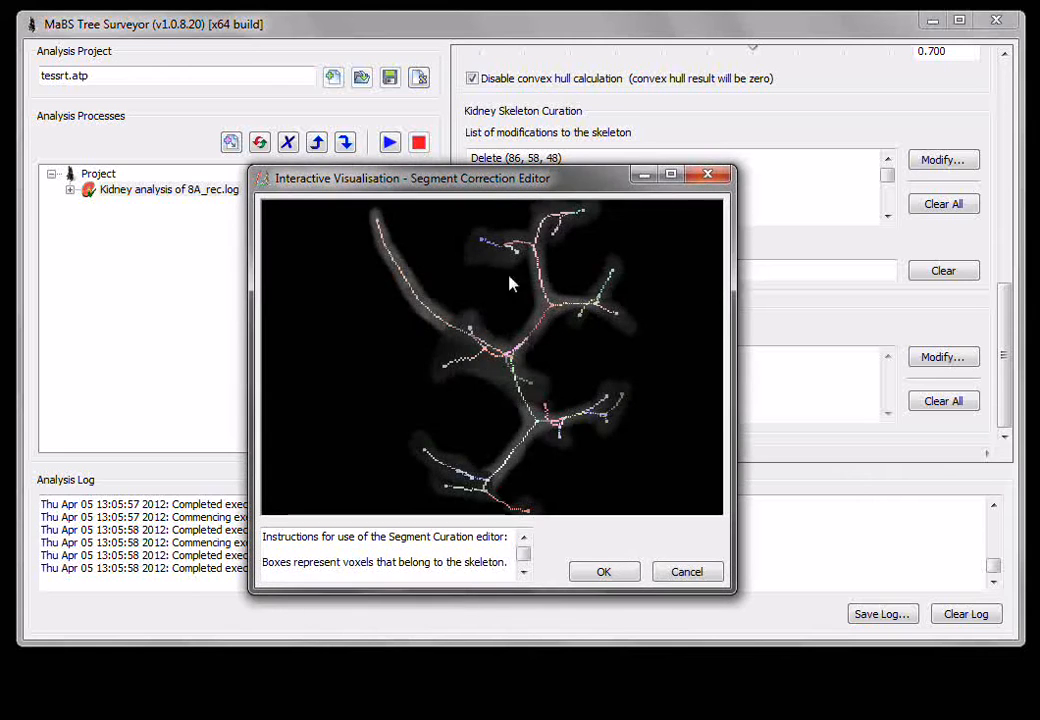
{"action": "scroll", "coordinate": [482, 369], "scroll_direction": "up", "scroll_amount": 3}
{"action": "left_click_drag", "start_coordinate": [458, 290], "coordinate": [628, 401]}
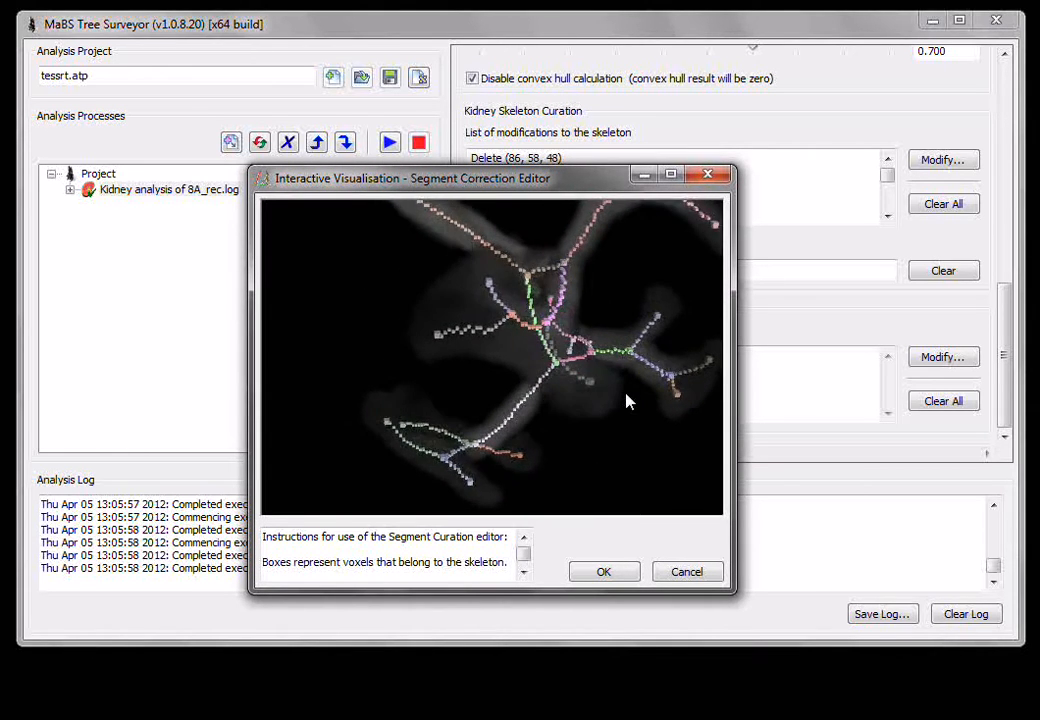
Step: Examine the fork of the orange, blue and light grey segments and its connection to the pink segment up close
{"action": "scroll", "coordinate": [628, 401], "scroll_direction": "up", "scroll_amount": 4}
{"action": "left_click_drag", "start_coordinate": [643, 297], "coordinate": [593, 340]}
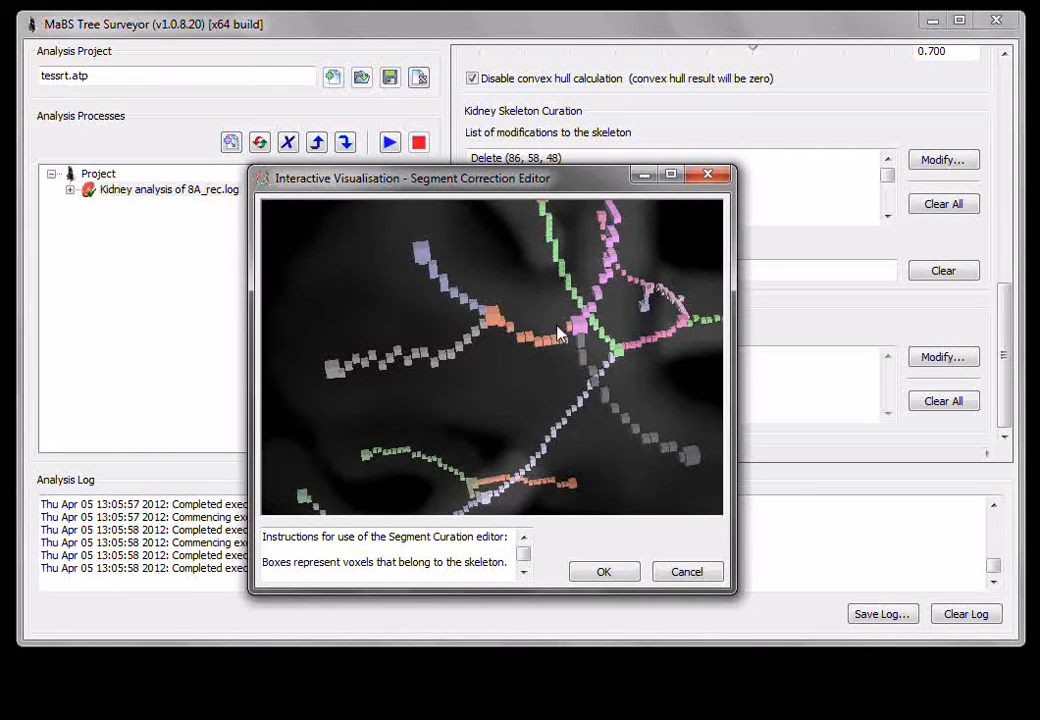
{"action": "left_click_drag", "start_coordinate": [515, 320], "coordinate": [500, 287]}
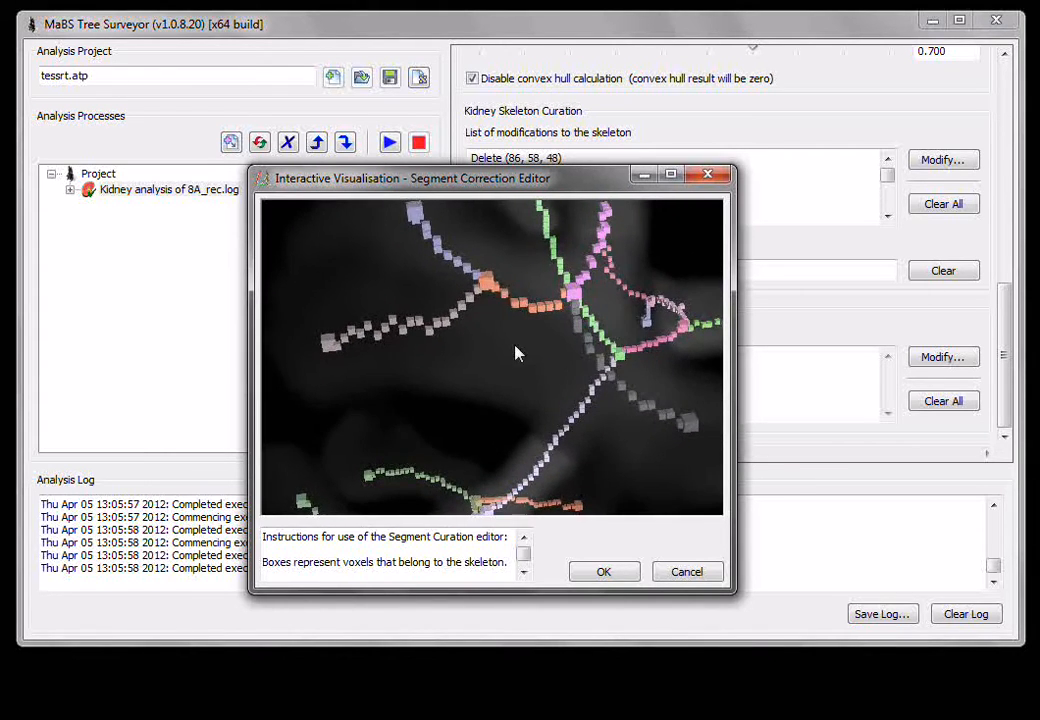
{"action": "left_click_drag", "start_coordinate": [516, 352], "coordinate": [521, 271]}
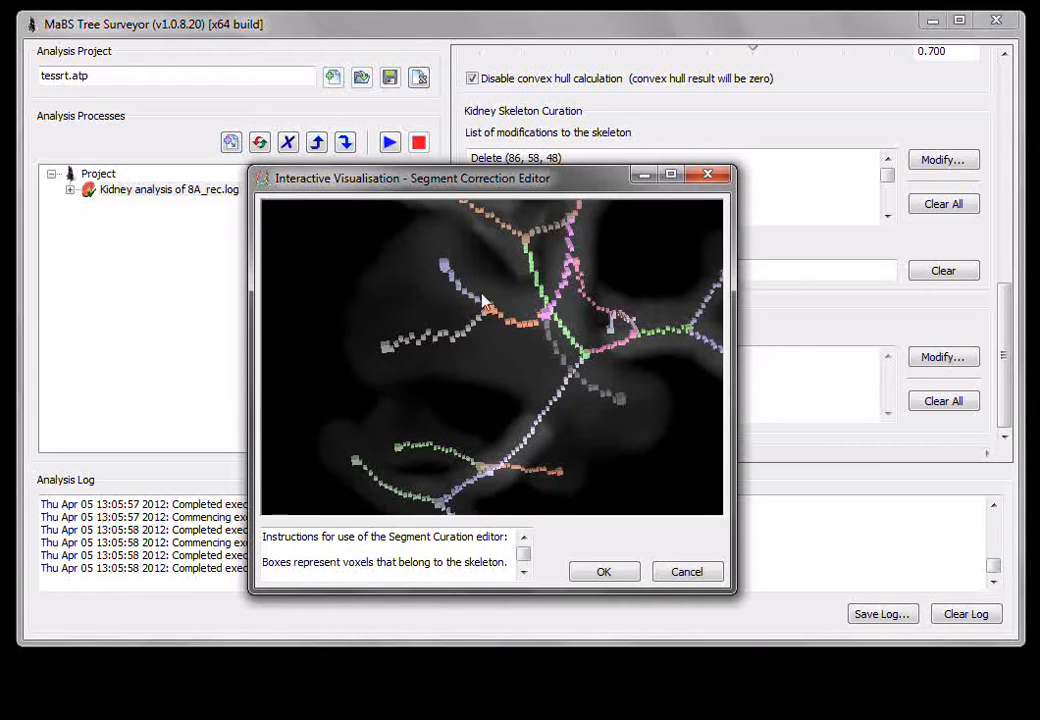
{"action": "left_click_drag", "start_coordinate": [513, 347], "coordinate": [399, 305]}
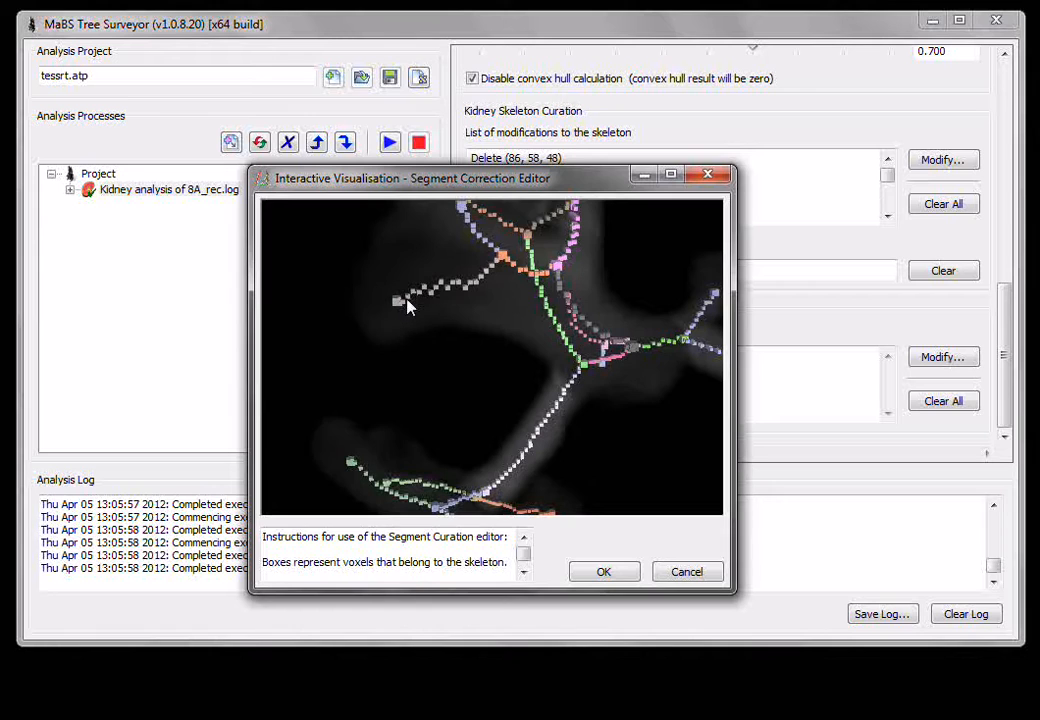
{"action": "left_click_drag", "start_coordinate": [564, 297], "coordinate": [530, 352]}
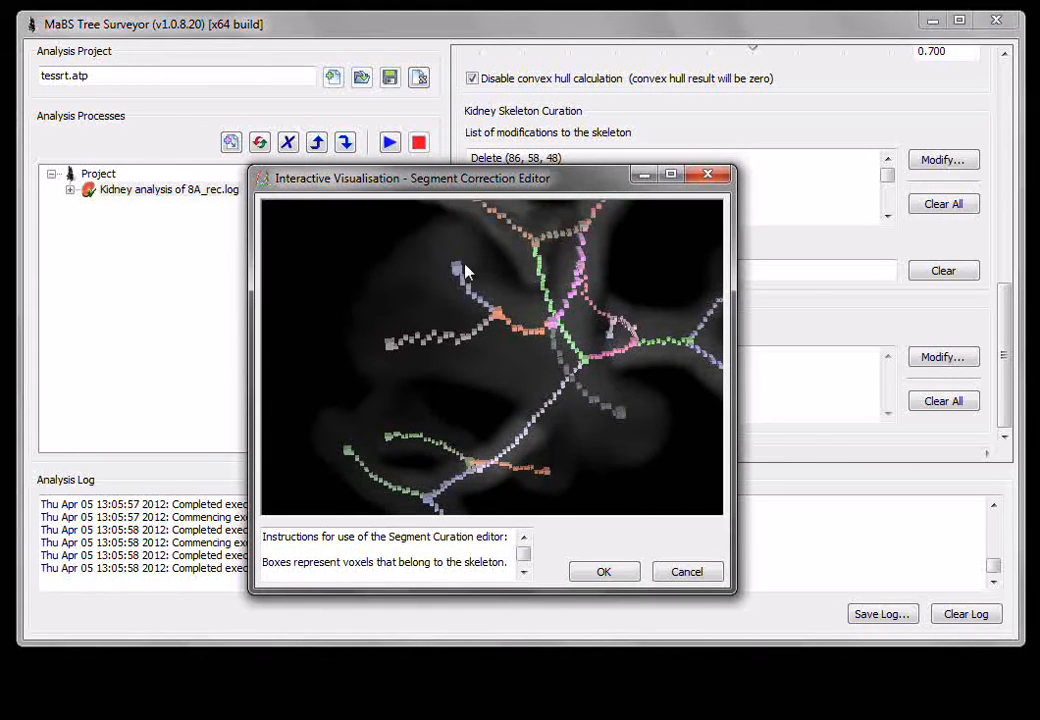
{"action": "left_click_drag", "start_coordinate": [498, 289], "coordinate": [513, 390]}
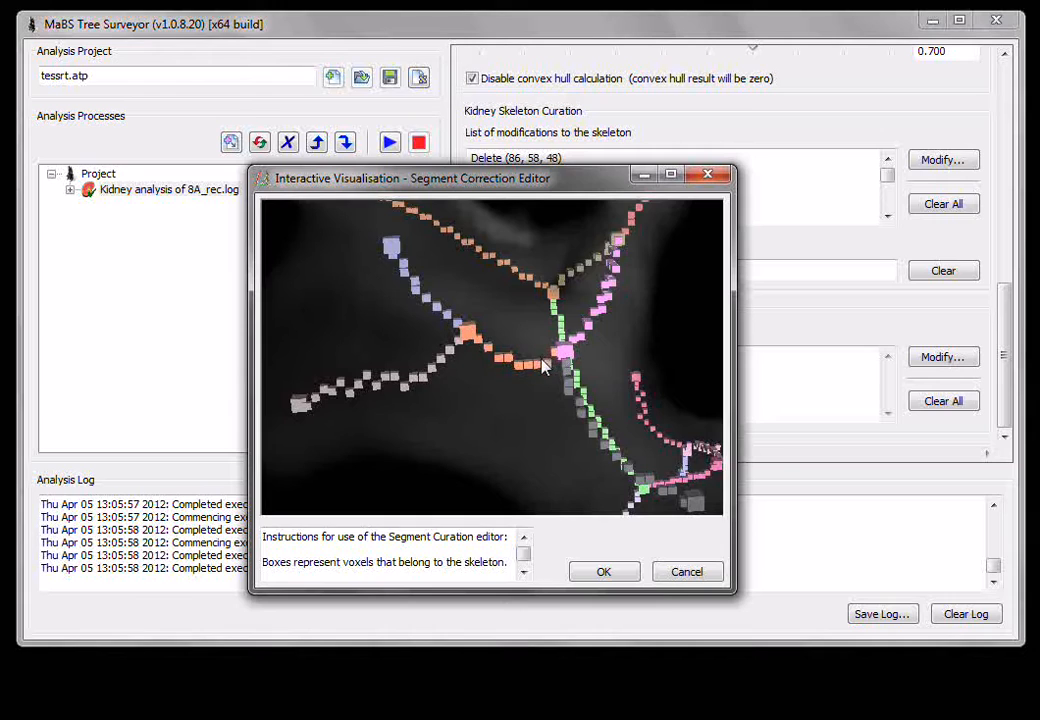
Step: Try continuing the pink and orange segments through their junctions into the grey branches, and reset the continuations
{"action": "left_click", "coordinate": [471, 338]}
{"action": "left_click", "coordinate": [415, 272]}
{"action": "left_click", "coordinate": [473, 333]}
{"action": "left_click_drag", "start_coordinate": [574, 357], "coordinate": [614, 238]}
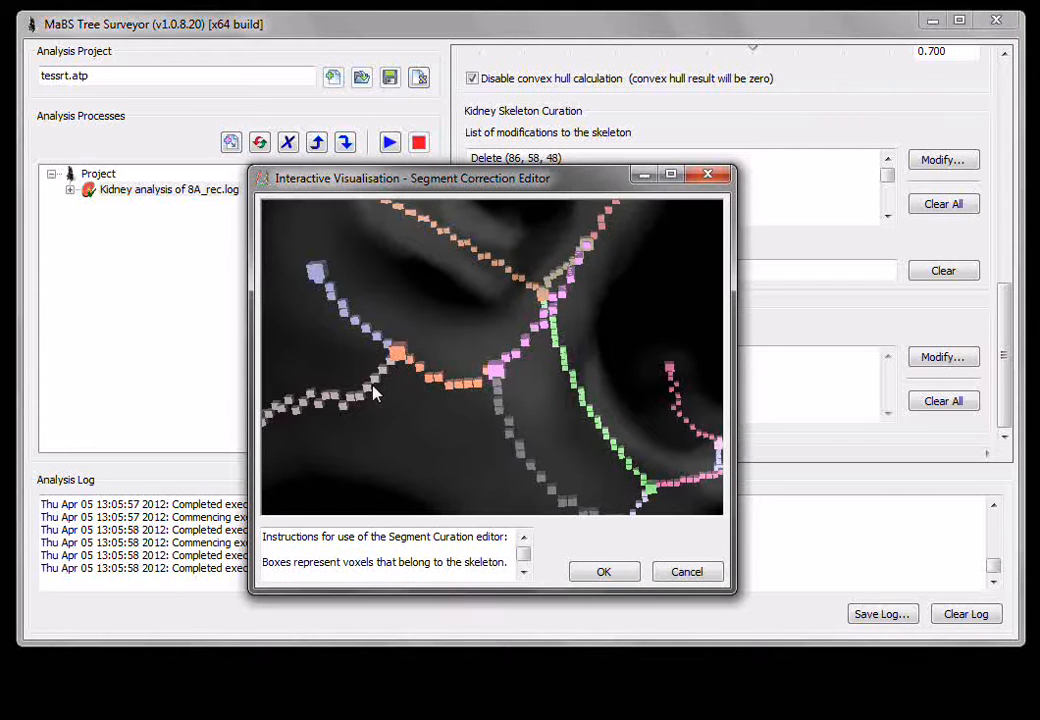
{"action": "left_click_drag", "start_coordinate": [375, 393], "coordinate": [476, 355]}
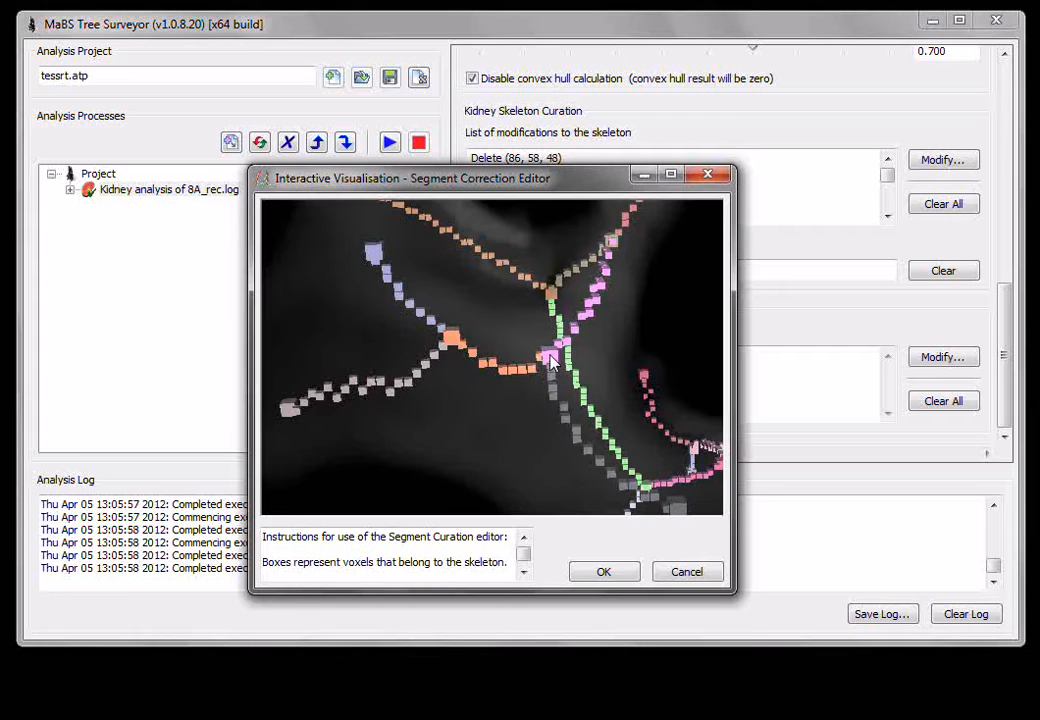
{"action": "left_click", "coordinate": [451, 339]}
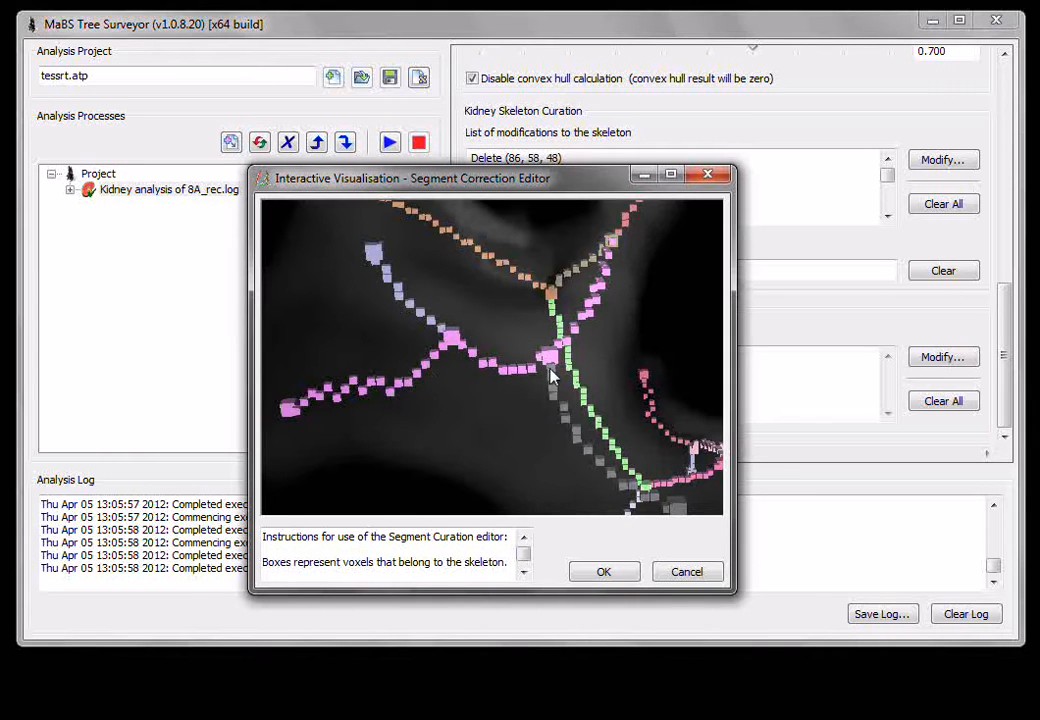
{"action": "left_click_drag", "start_coordinate": [550, 370], "coordinate": [503, 368]}
{"action": "left_click", "coordinate": [511, 359]}
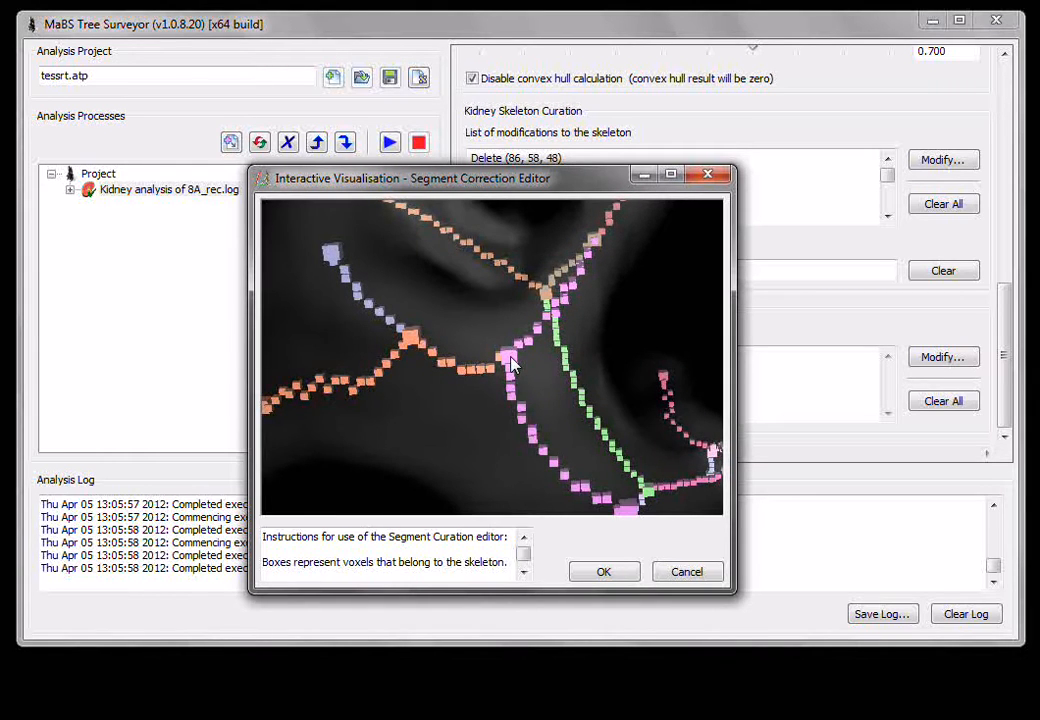
{"action": "left_click", "coordinate": [510, 364]}
{"action": "left_click", "coordinate": [411, 338]}
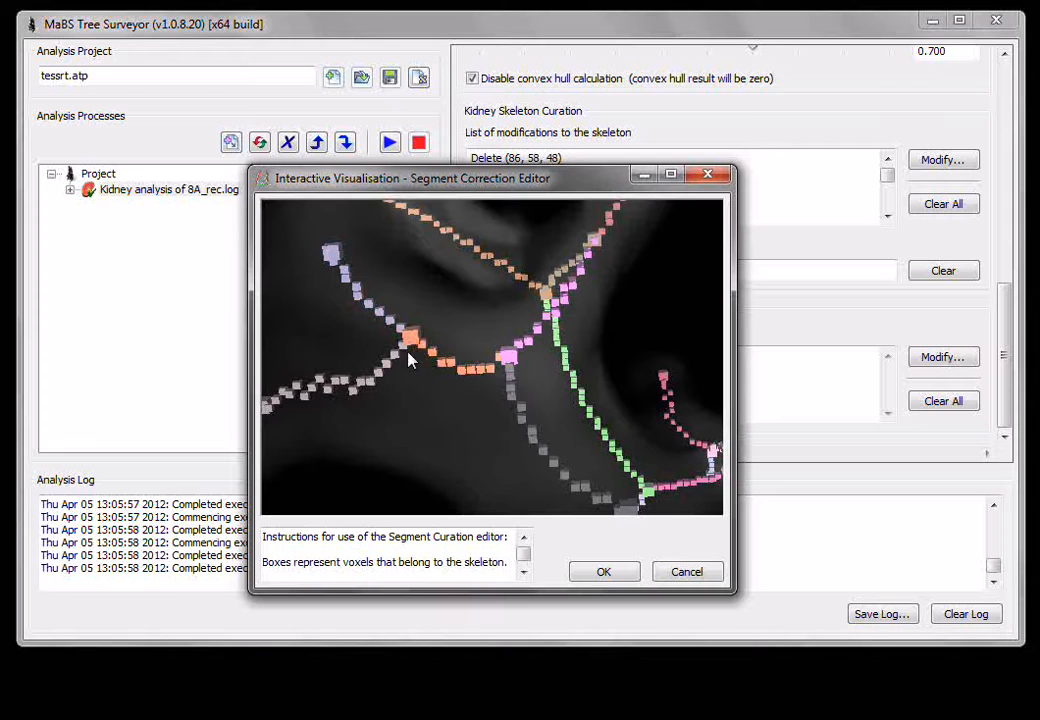
Step: Toggle the blue terminal segment off at its end box and continue the orange segment through the fork into the light grey branch
{"action": "left_click_drag", "start_coordinate": [410, 354], "coordinate": [443, 369]}
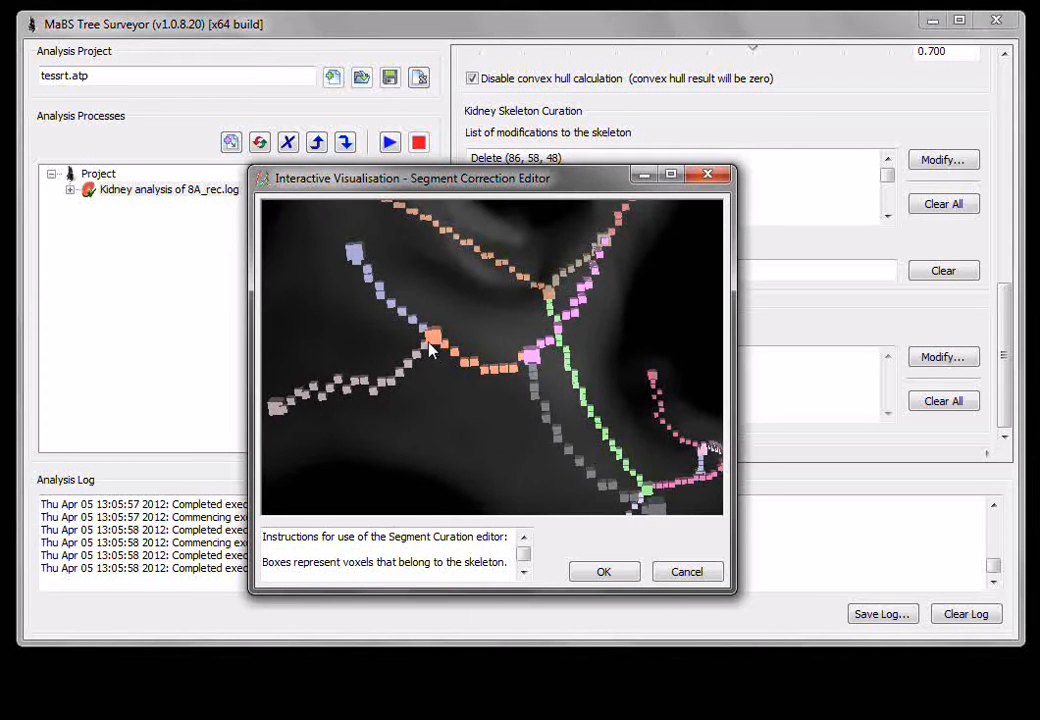
{"action": "left_click_drag", "start_coordinate": [362, 316], "coordinate": [382, 318]}
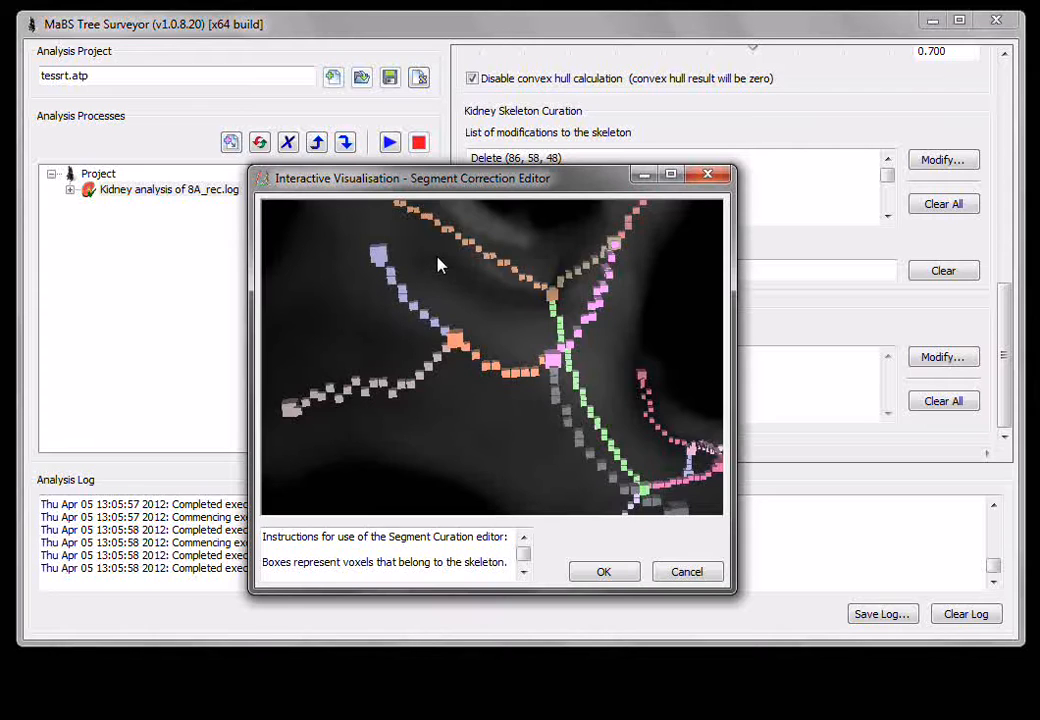
{"action": "left_click_drag", "start_coordinate": [439, 262], "coordinate": [452, 265]}
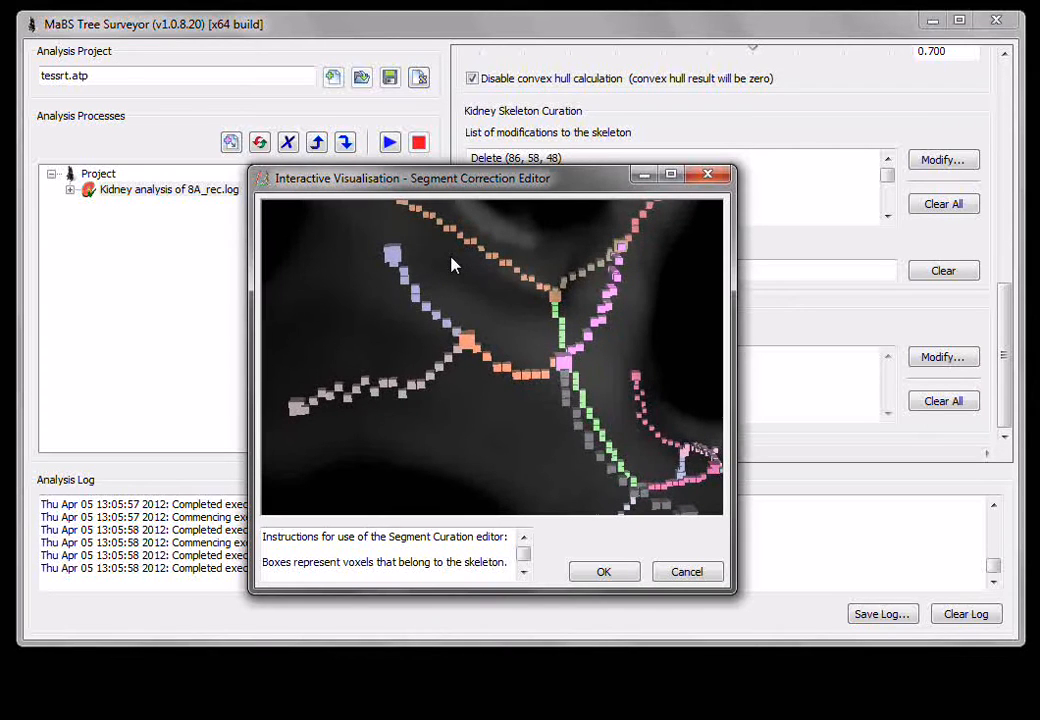
{"action": "left_click", "coordinate": [391, 258]}
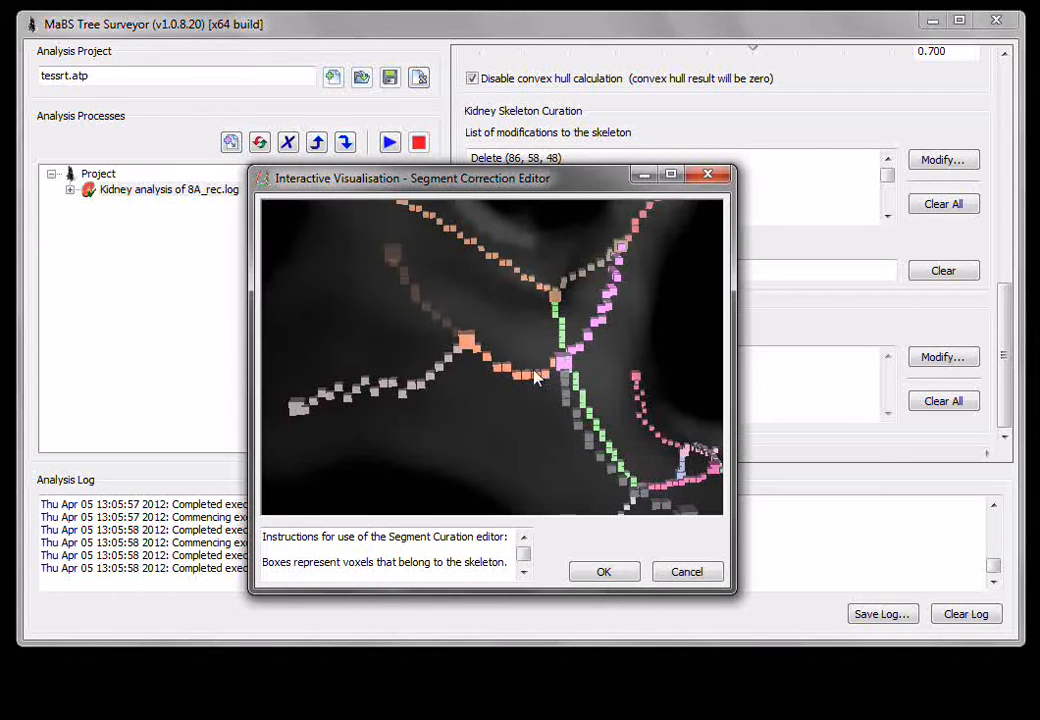
{"action": "left_click", "coordinate": [469, 340]}
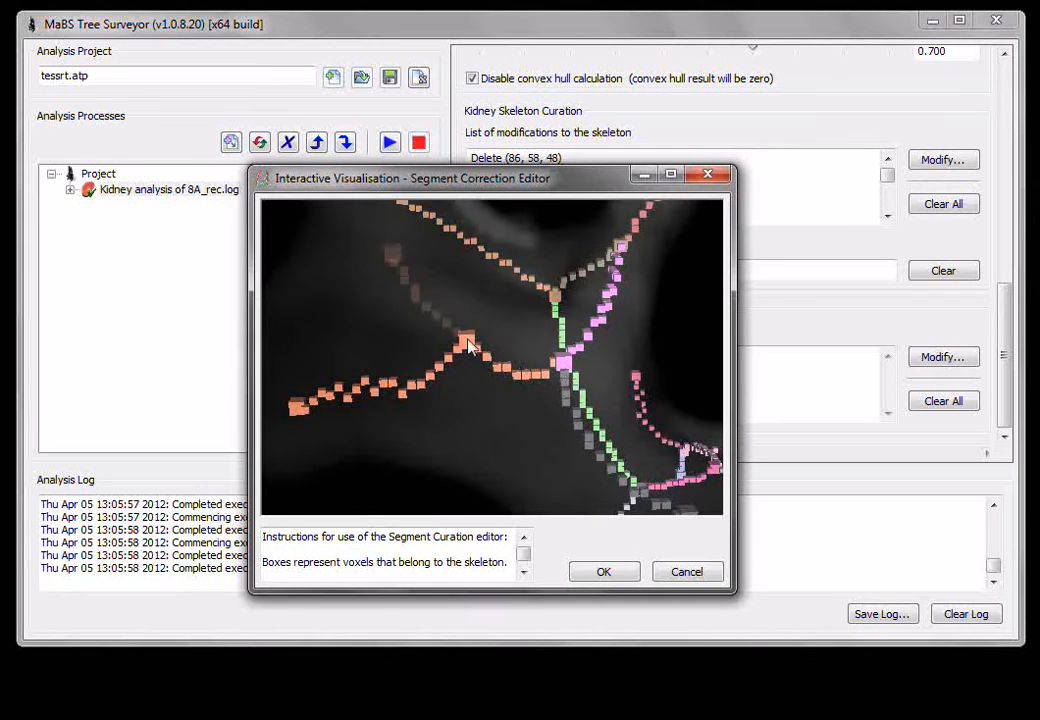
Step: Check the edited branches against the surrounding skeleton, switch the blue terminal segment back on and reset the orange segment's continuation
{"action": "right_click_drag", "start_coordinate": [510, 387], "coordinate": [534, 263]}
{"action": "left_click_drag", "start_coordinate": [538, 319], "coordinate": [505, 410]}
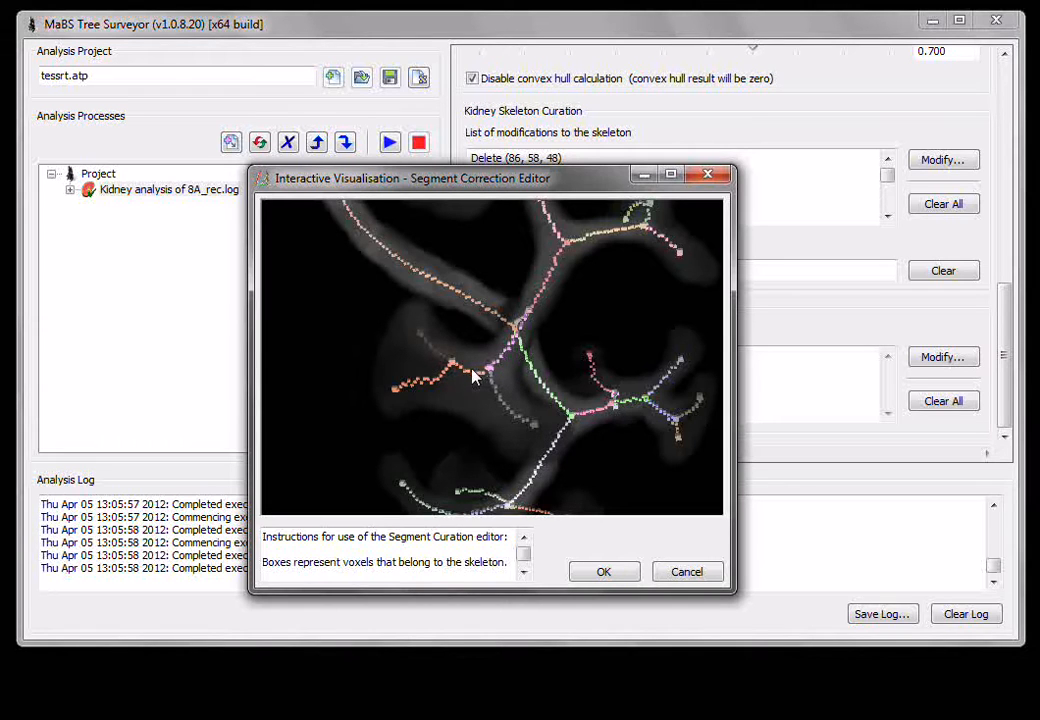
{"action": "scroll", "coordinate": [484, 396], "scroll_direction": "up", "scroll_amount": 6}
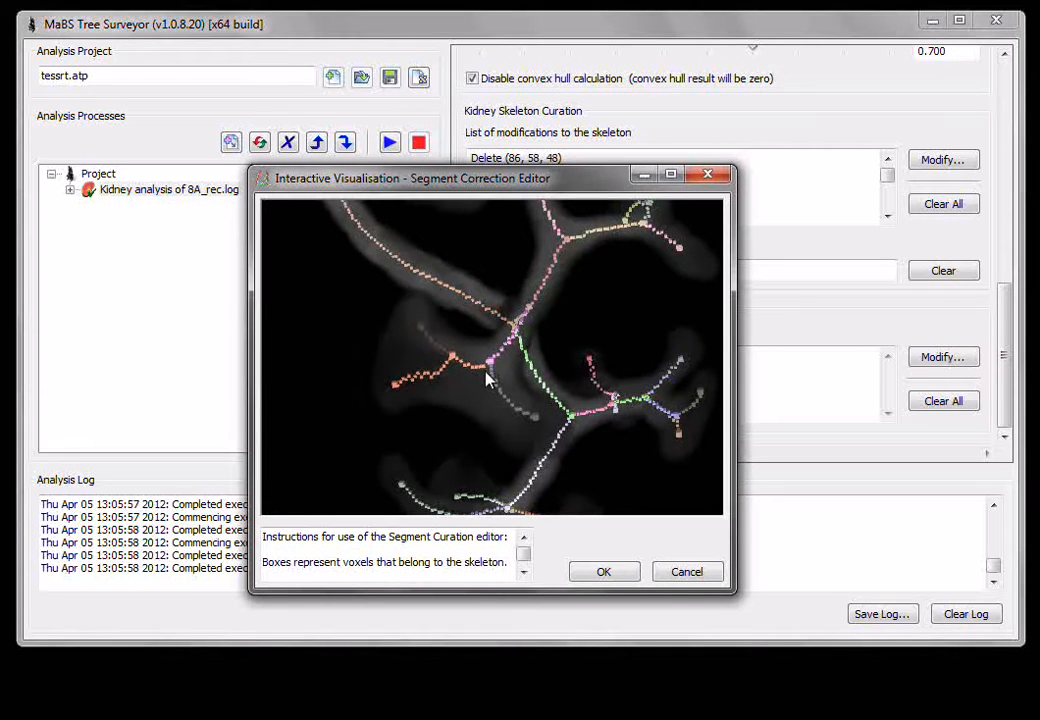
{"action": "left_click_drag", "start_coordinate": [452, 427], "coordinate": [506, 404]}
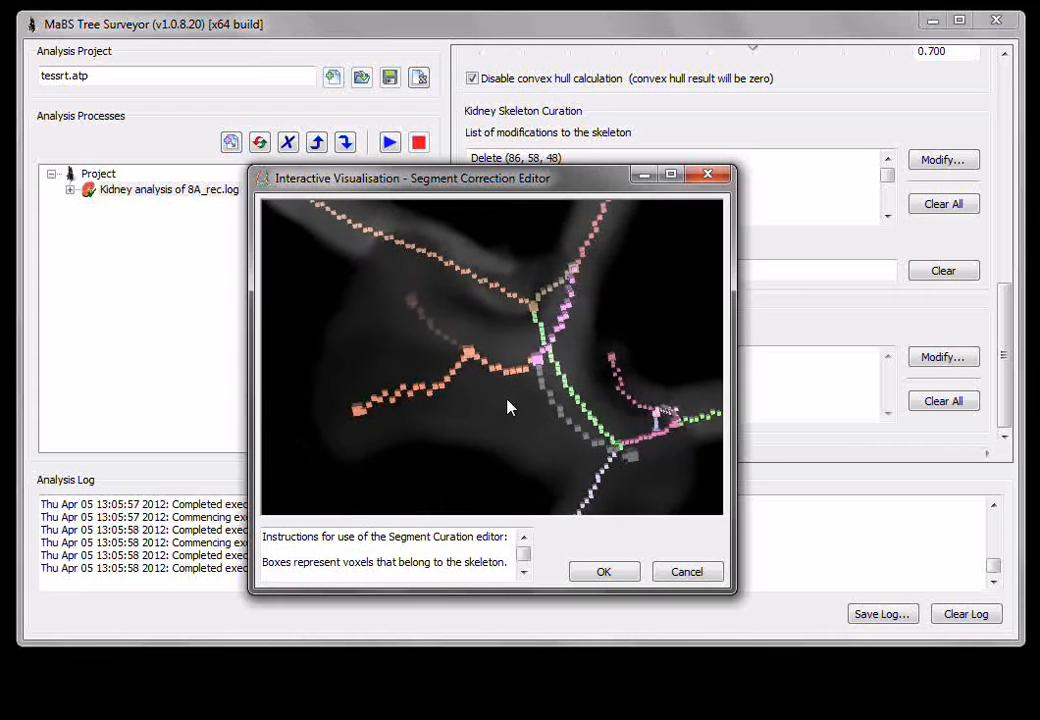
{"action": "left_click", "coordinate": [414, 302]}
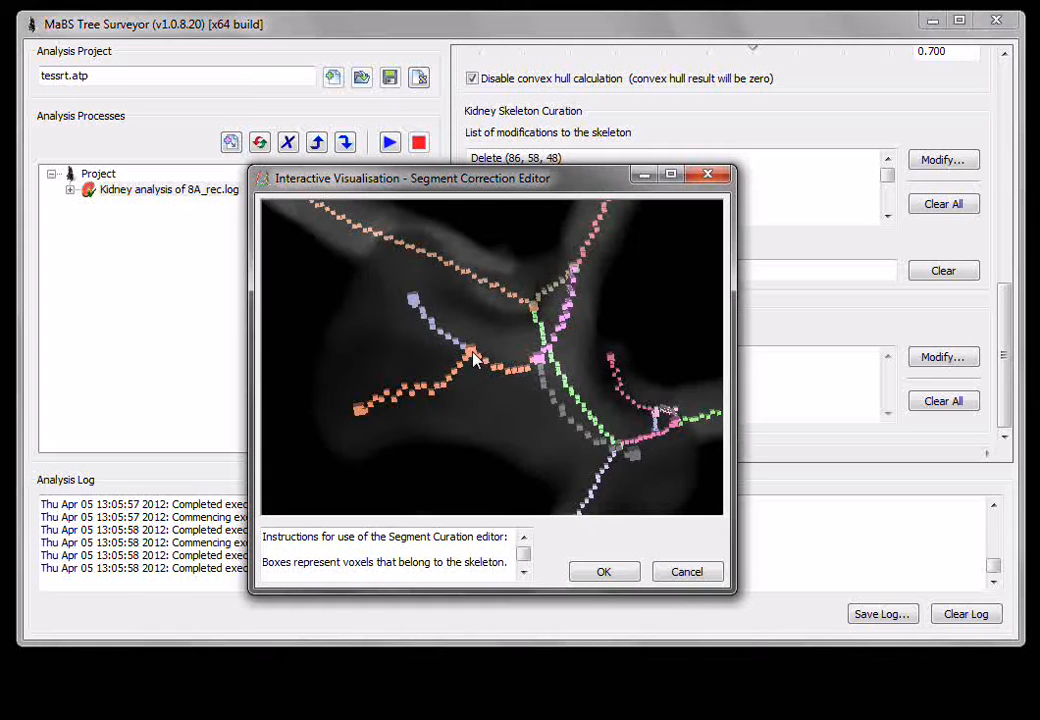
{"action": "left_click_drag", "start_coordinate": [473, 360], "coordinate": [556, 366]}
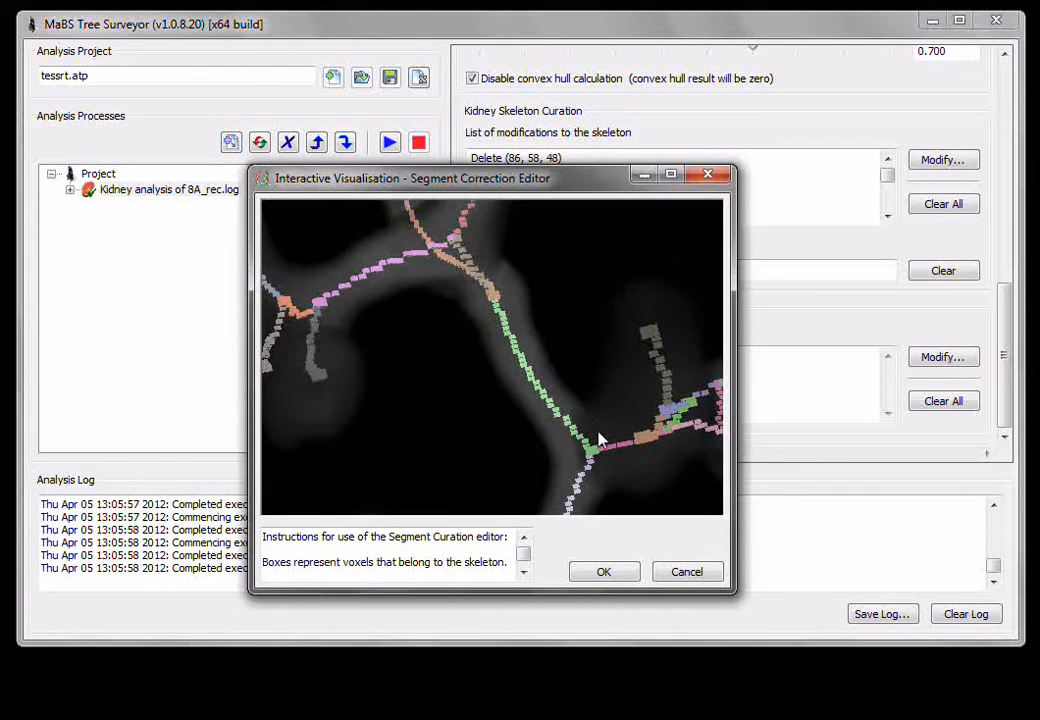
Step: Examine the green segment along its whole length and its junctions within the surrounding skeleton
{"action": "left_click_drag", "start_coordinate": [588, 404], "coordinate": [524, 388]}
{"action": "right_click_drag", "start_coordinate": [486, 320], "coordinate": [486, 436]}
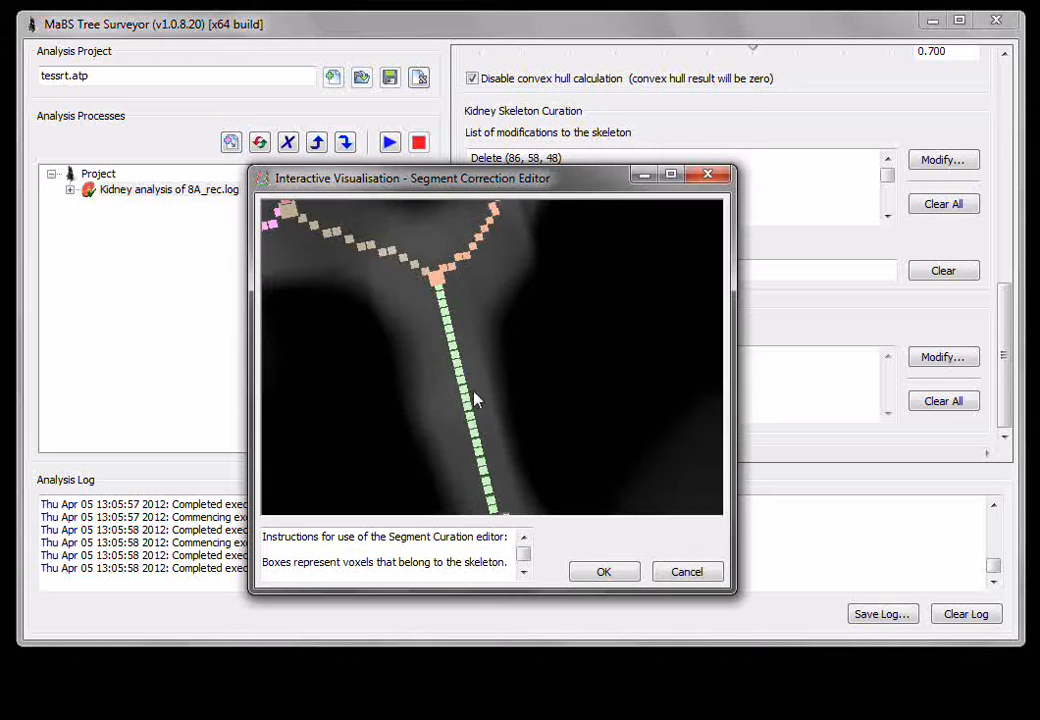
{"action": "right_click_drag", "start_coordinate": [507, 439], "coordinate": [527, 288]}
{"action": "left_click_drag", "start_coordinate": [527, 288], "coordinate": [644, 527]}
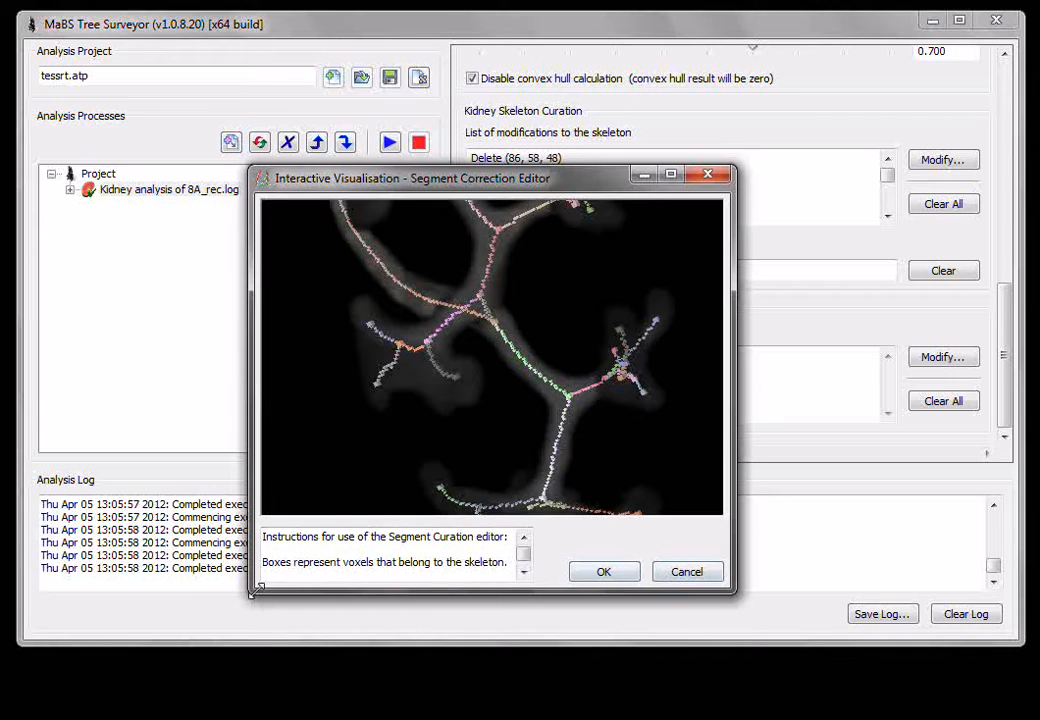
Step: Enlarge the segment correction editor and read its instructions on automatically generating continuations
{"action": "left_click_drag", "start_coordinate": [250, 592], "coordinate": [163, 624]}
{"action": "left_click", "coordinate": [523, 587]}
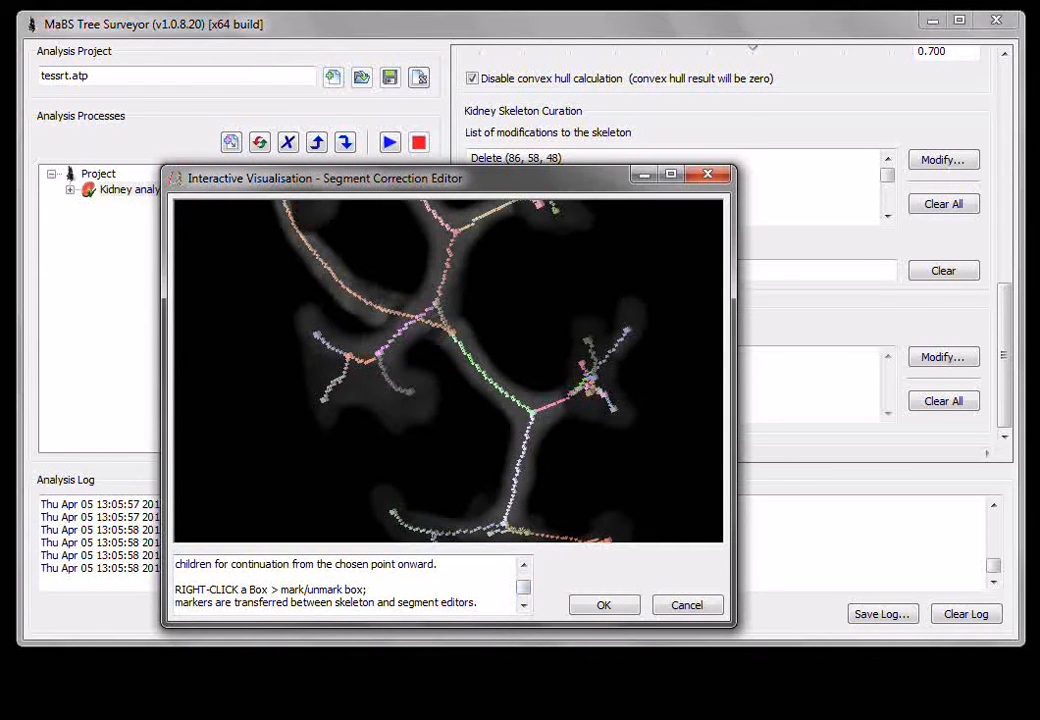
{"action": "left_click", "coordinate": [523, 596]}
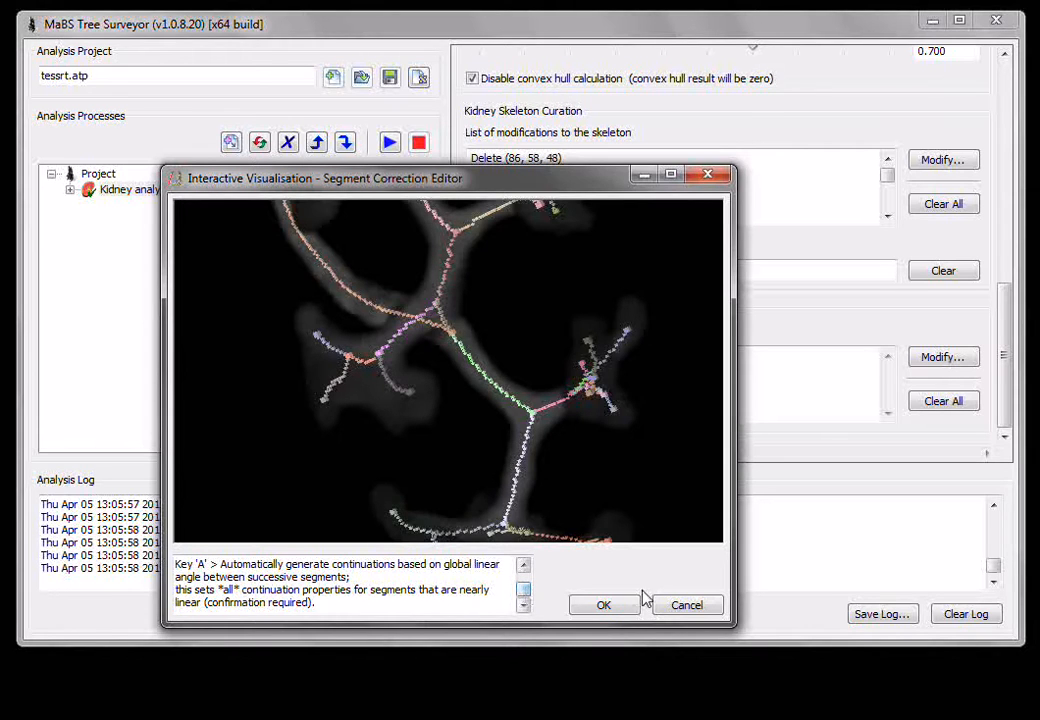
Step: Examine from several angles how the white, green and pink segments meet at their shared junction
{"action": "left_click_drag", "start_coordinate": [570, 465], "coordinate": [566, 366]}
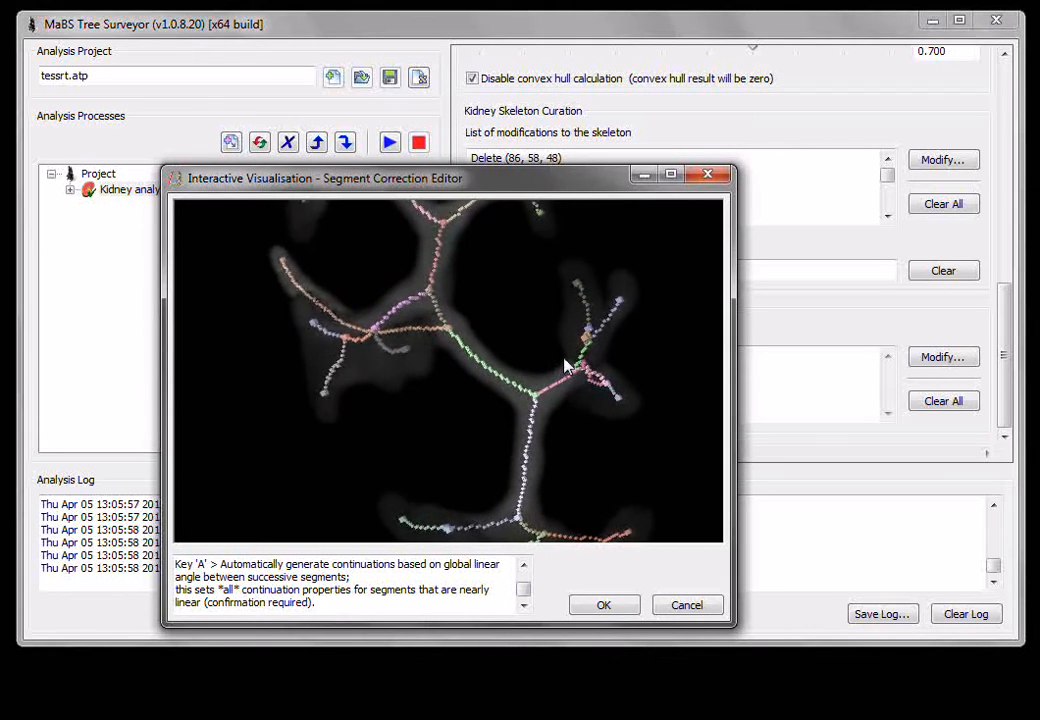
{"action": "left_click_drag", "start_coordinate": [614, 442], "coordinate": [587, 348]}
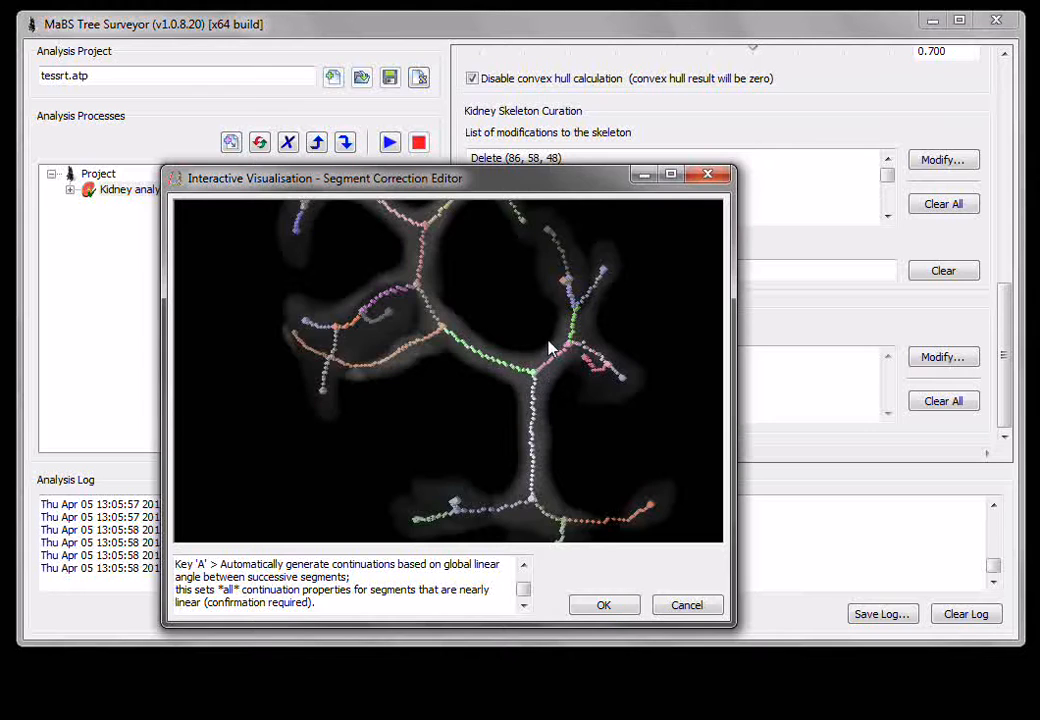
{"action": "left_click_drag", "start_coordinate": [550, 348], "coordinate": [566, 380]}
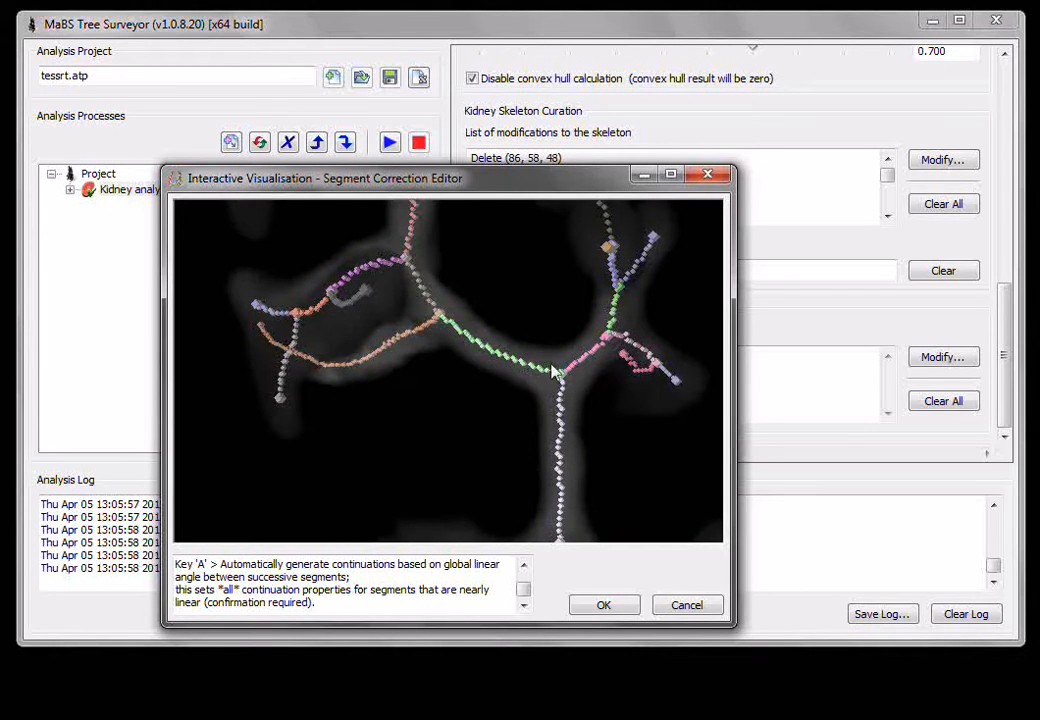
{"action": "left_click_drag", "start_coordinate": [424, 290], "coordinate": [536, 395]}
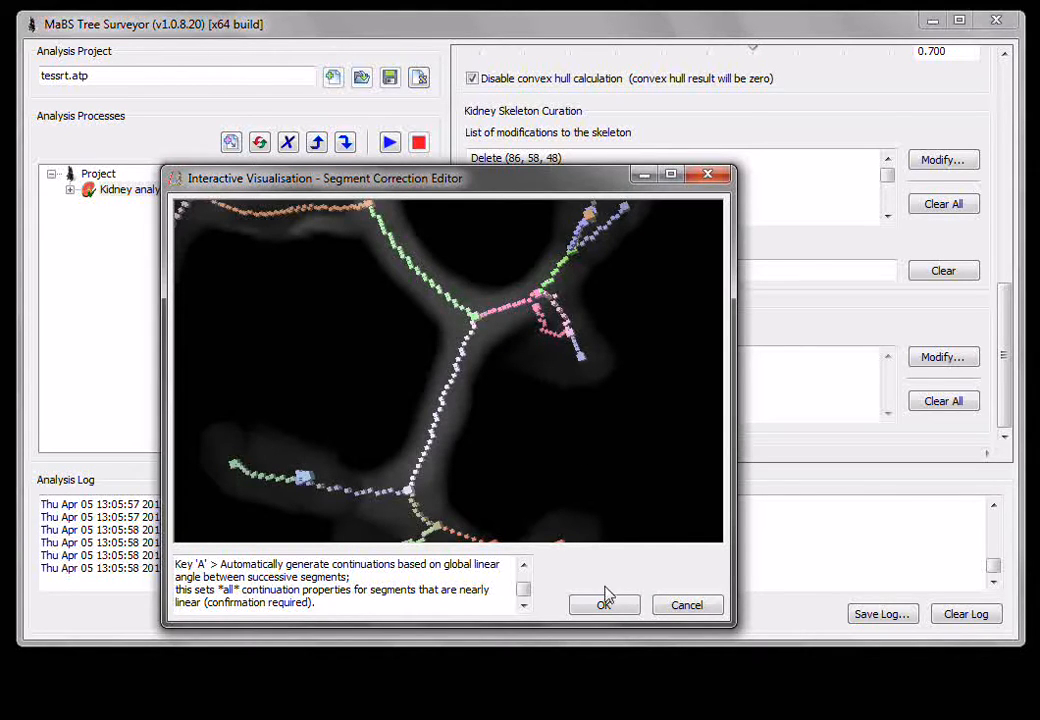
Step: Discard the pending segment corrections and visualise the corrected segmentation of the 8A_rec.log kidney analysis
{"action": "left_click", "coordinate": [686, 606]}
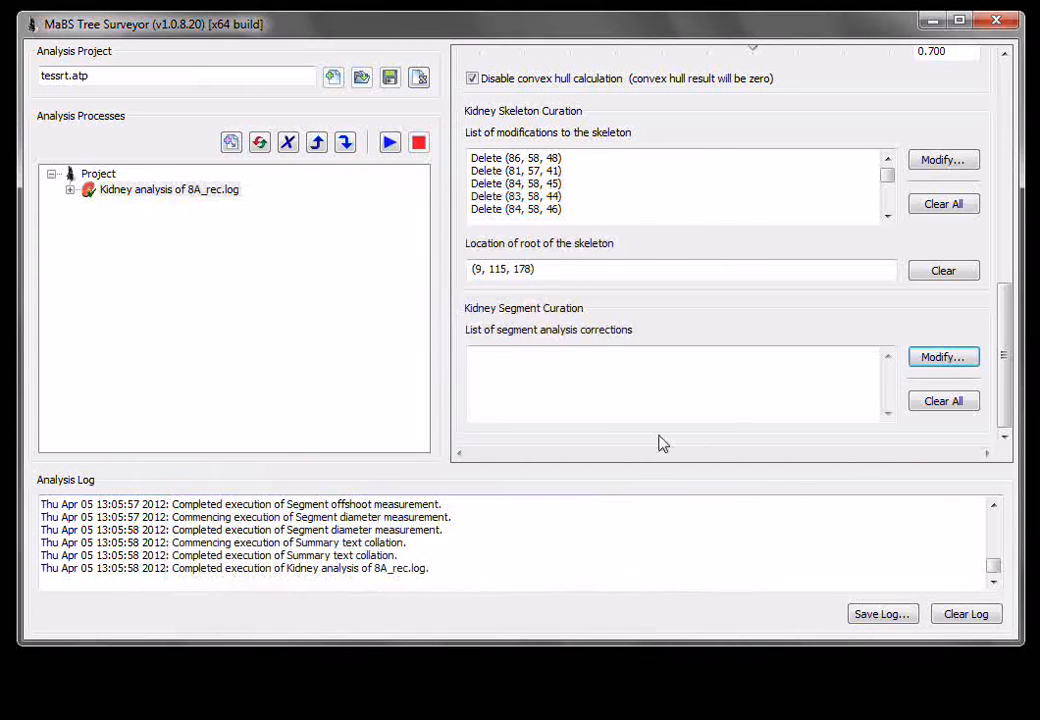
{"action": "left_click", "coordinate": [168, 190]}
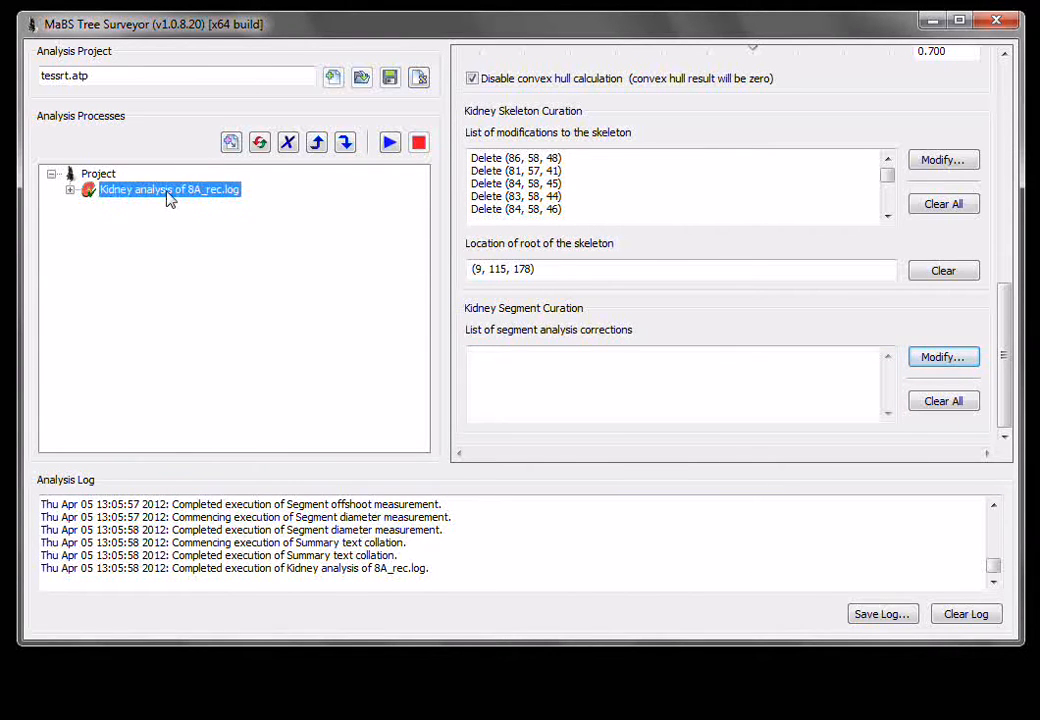
{"action": "right_click", "coordinate": [168, 191]}
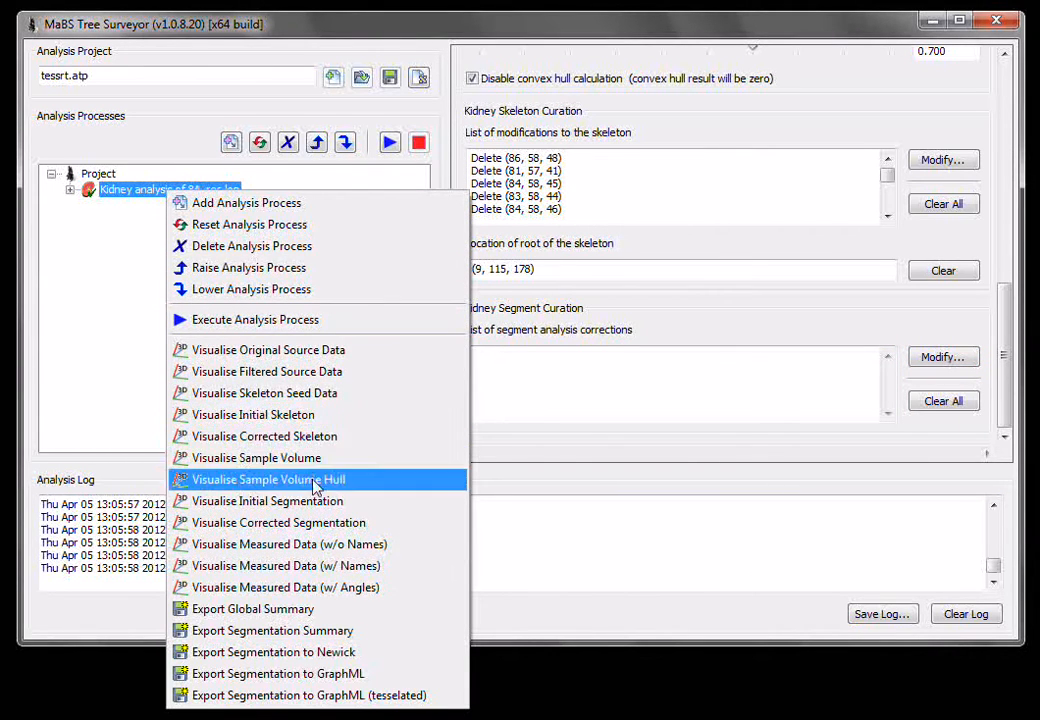
{"action": "left_click", "coordinate": [360, 523]}
Step: Examine the coloured segments of the corrected segmentation from several angles and close the visualisation
{"action": "left_click_drag", "start_coordinate": [432, 378], "coordinate": [349, 221]}
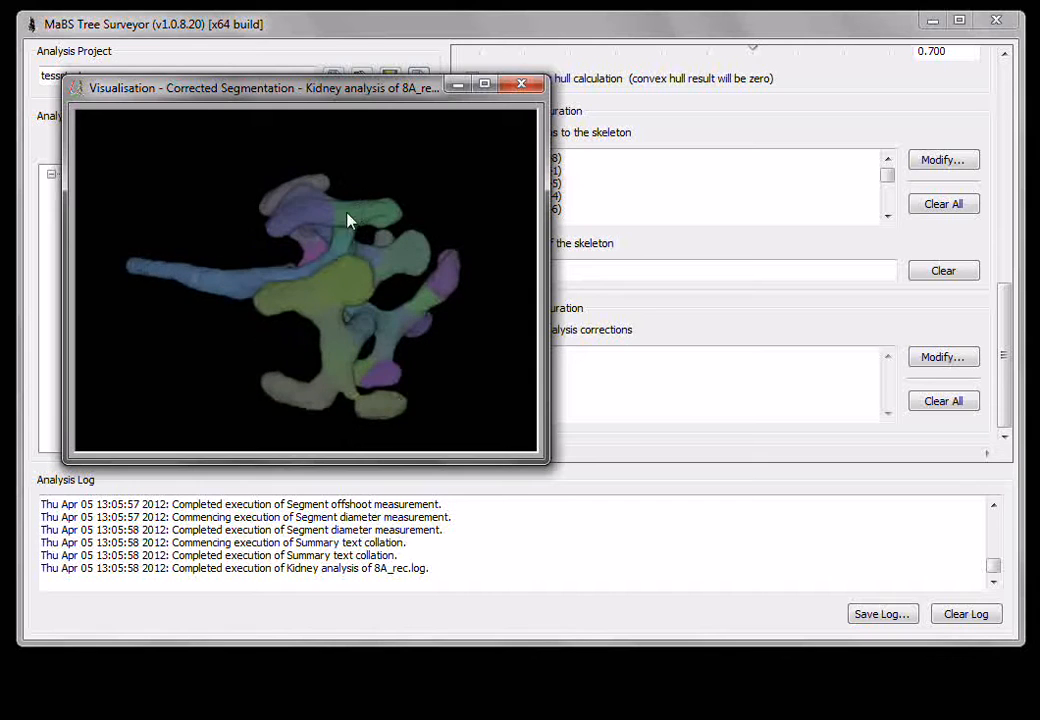
{"action": "left_click_drag", "start_coordinate": [343, 303], "coordinate": [371, 206]}
{"action": "right_click_drag", "start_coordinate": [371, 206], "coordinate": [370, 332]}
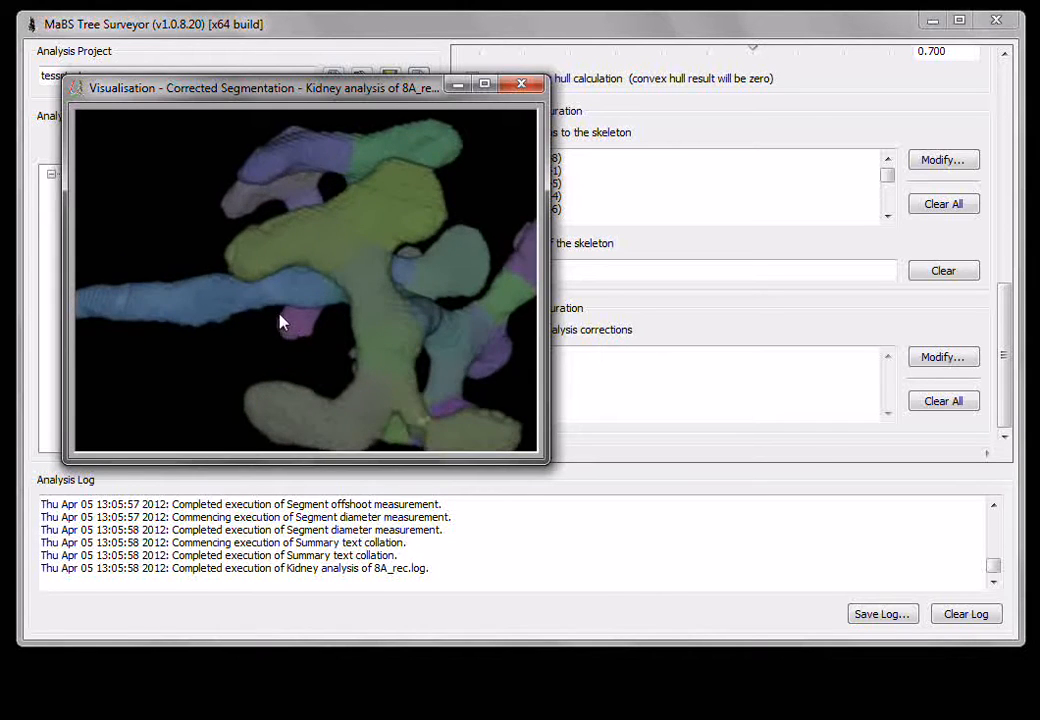
{"action": "left_click_drag", "start_coordinate": [281, 320], "coordinate": [352, 337]}
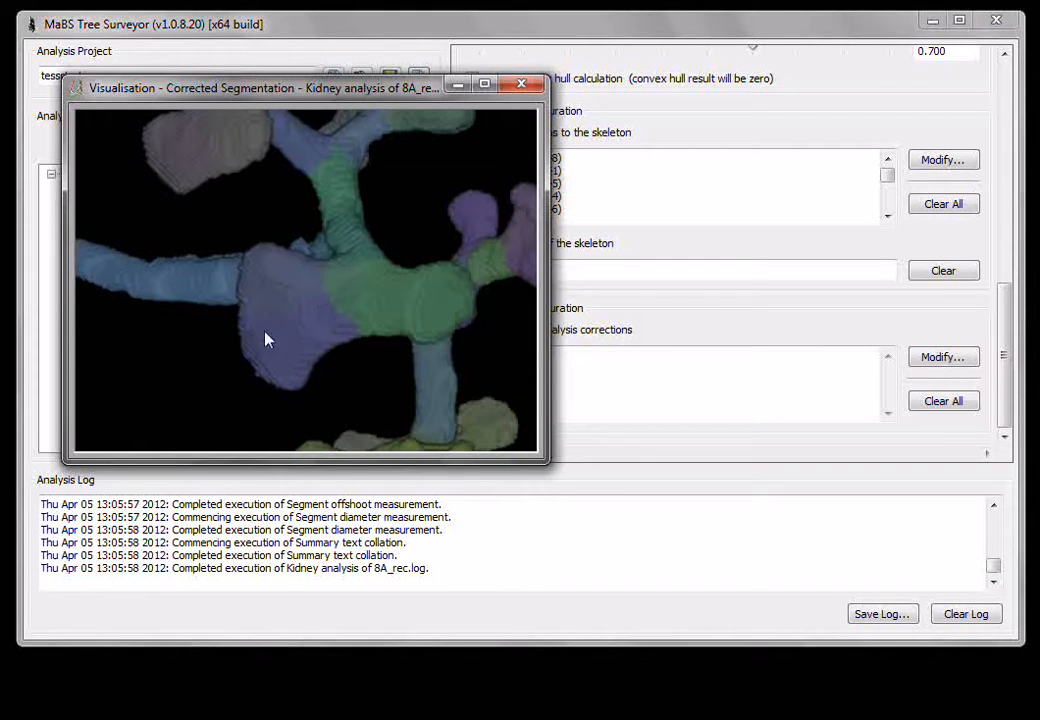
{"action": "left_click_drag", "start_coordinate": [267, 340], "coordinate": [466, 207]}
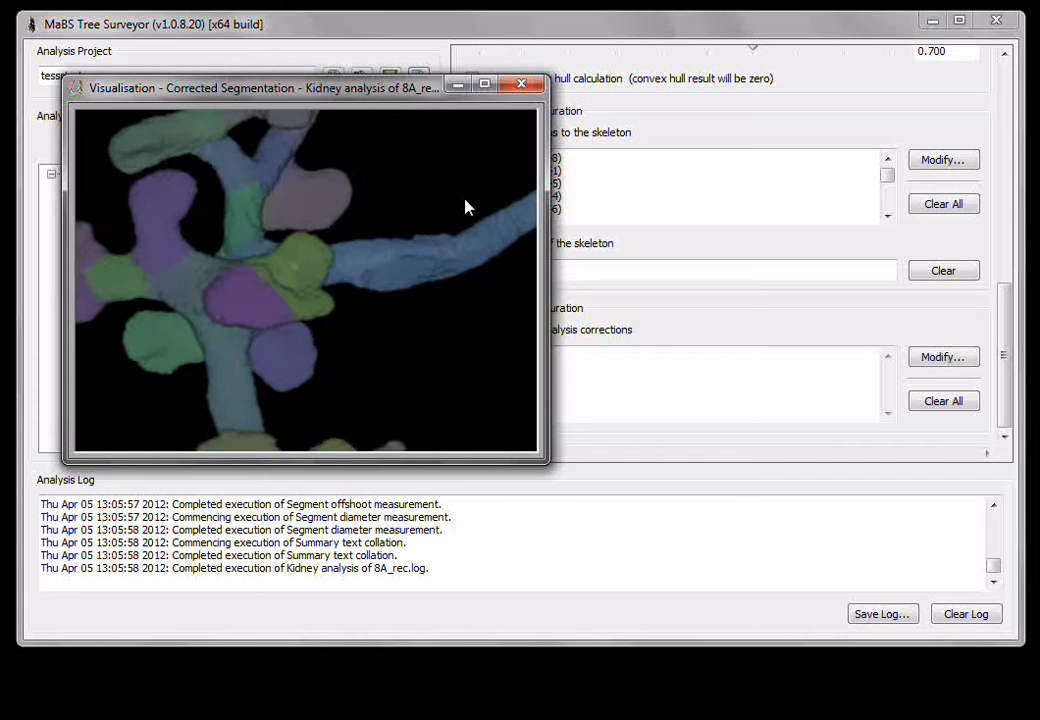
{"action": "left_click", "coordinate": [522, 86]}
Step: Visualise the kidney analysis's measured data without names, enlarge the view and examine the branch paths and junction markers close up
{"action": "right_click", "coordinate": [212, 193]}
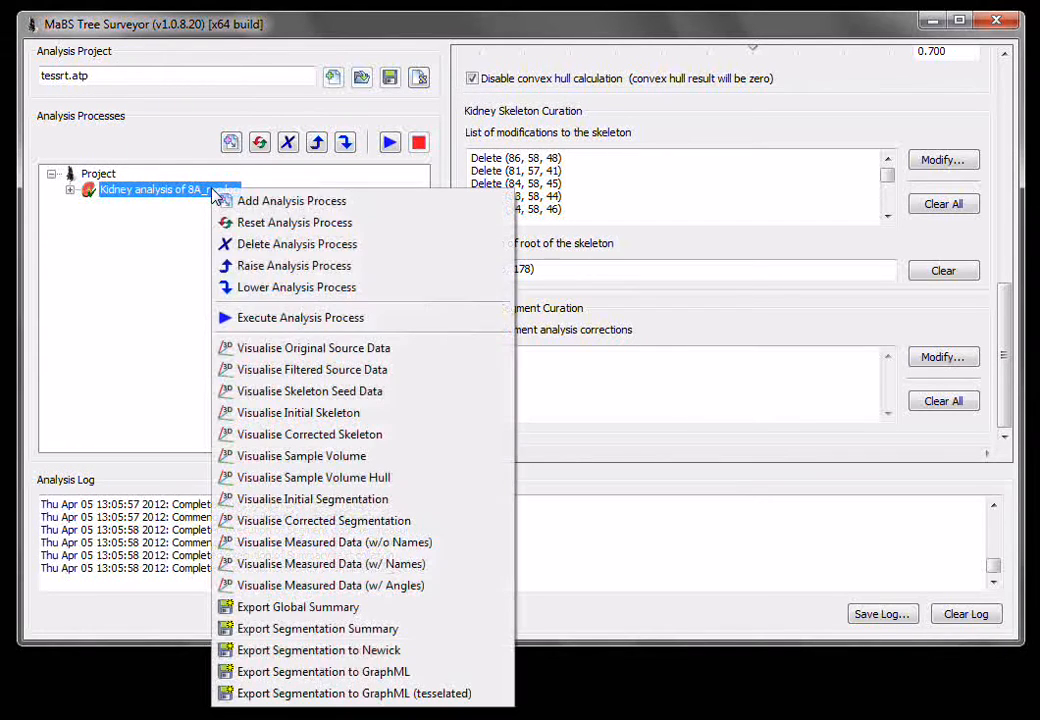
{"action": "left_click", "coordinate": [418, 549]}
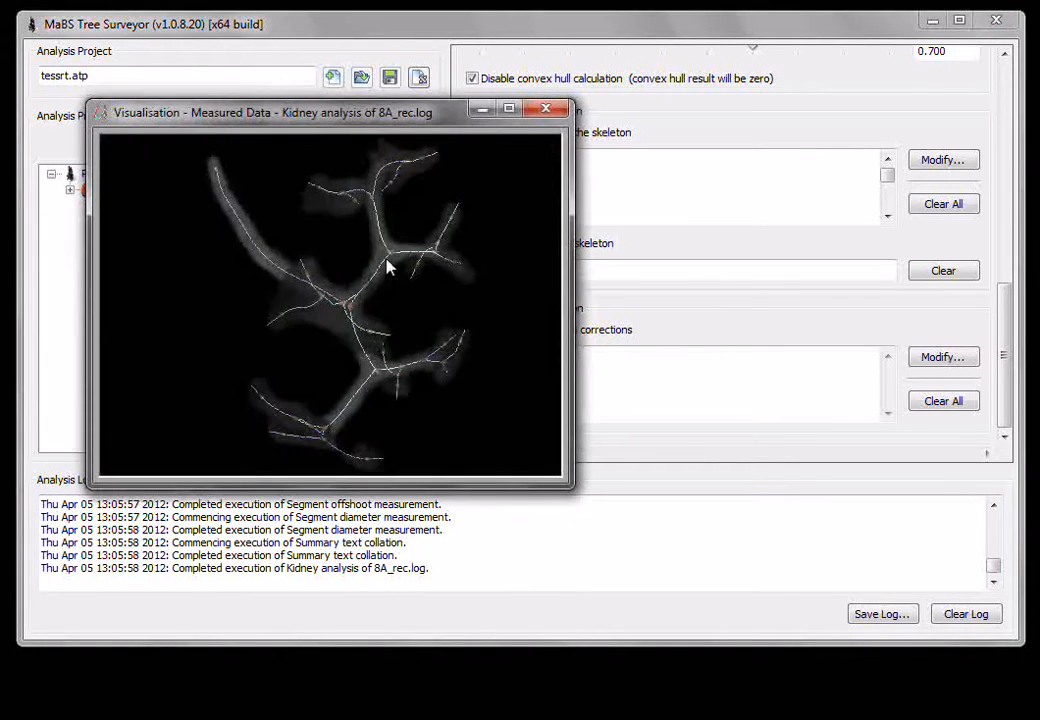
{"action": "left_click_drag", "start_coordinate": [388, 267], "coordinate": [865, 635]}
{"action": "scroll", "coordinate": [590, 478], "scroll_direction": "up", "scroll_amount": 3}
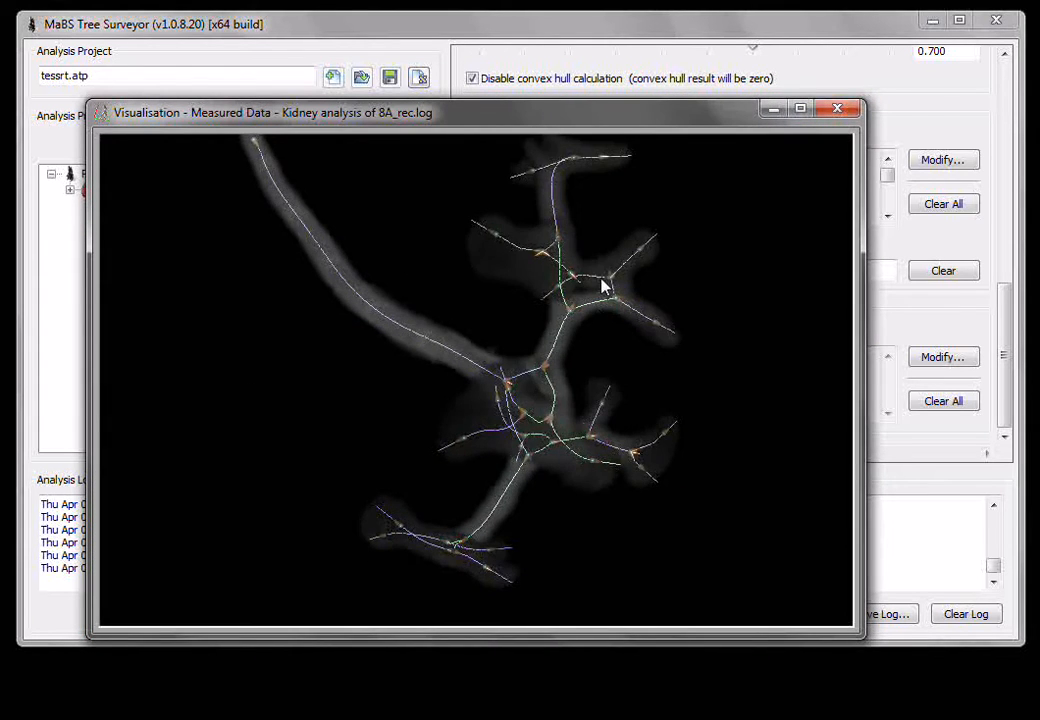
{"action": "scroll", "coordinate": [590, 485], "scroll_direction": "up", "scroll_amount": 5}
{"action": "left_click_drag", "start_coordinate": [700, 425], "coordinate": [344, 239]}
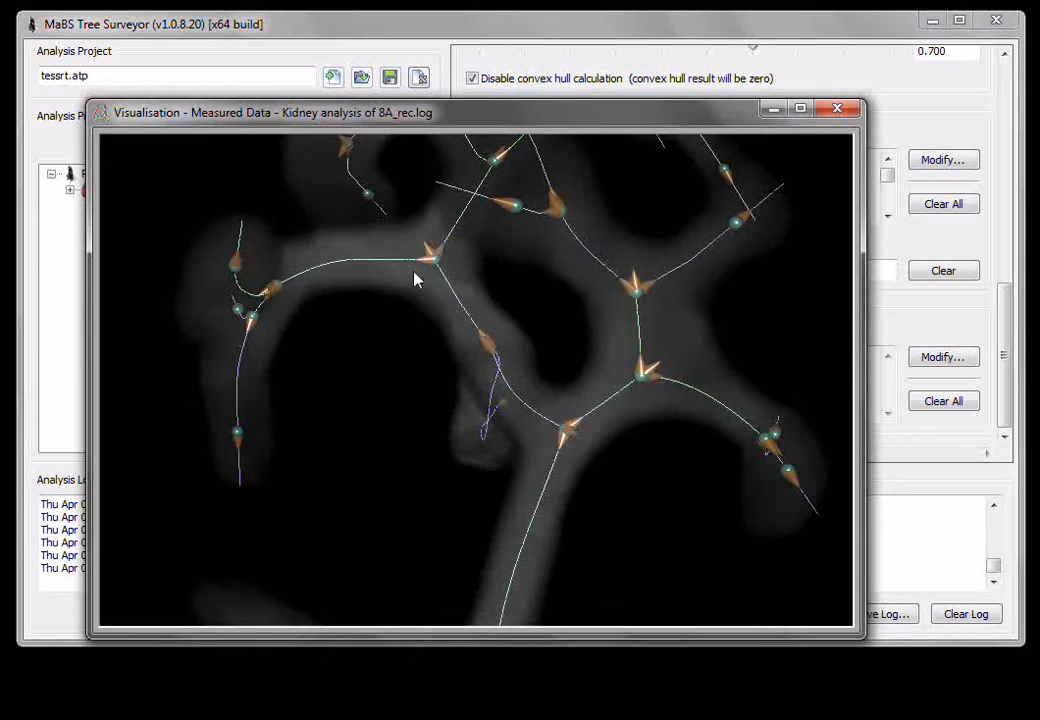
{"action": "left_click_drag", "start_coordinate": [413, 279], "coordinate": [727, 371]}
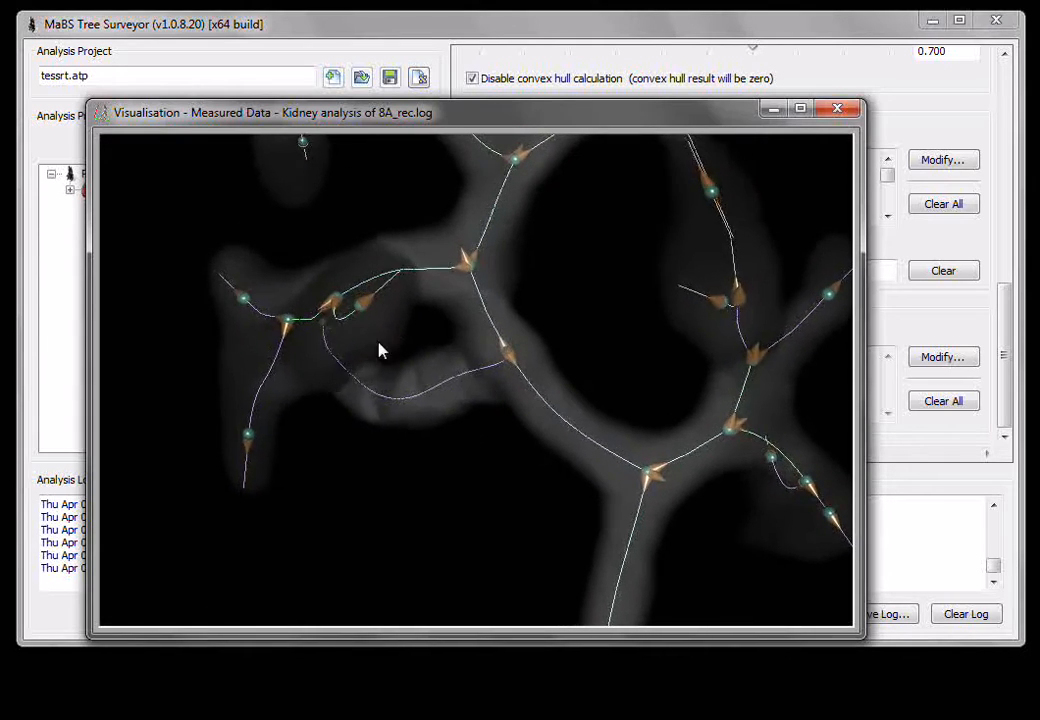
{"action": "left_click_drag", "start_coordinate": [381, 348], "coordinate": [476, 369]}
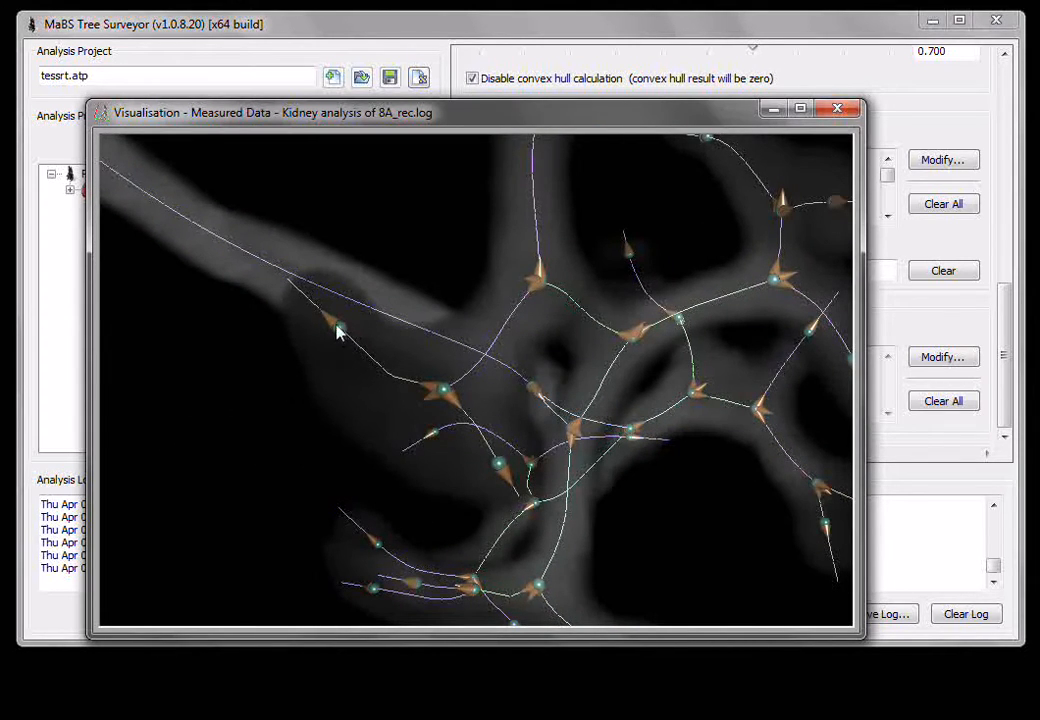
Step: Show the sample as a solid surface, examine the cone markers at its segment ends and junctions, and close the visualisation
{"action": "left_click_drag", "start_coordinate": [288, 281], "coordinate": [324, 340]}
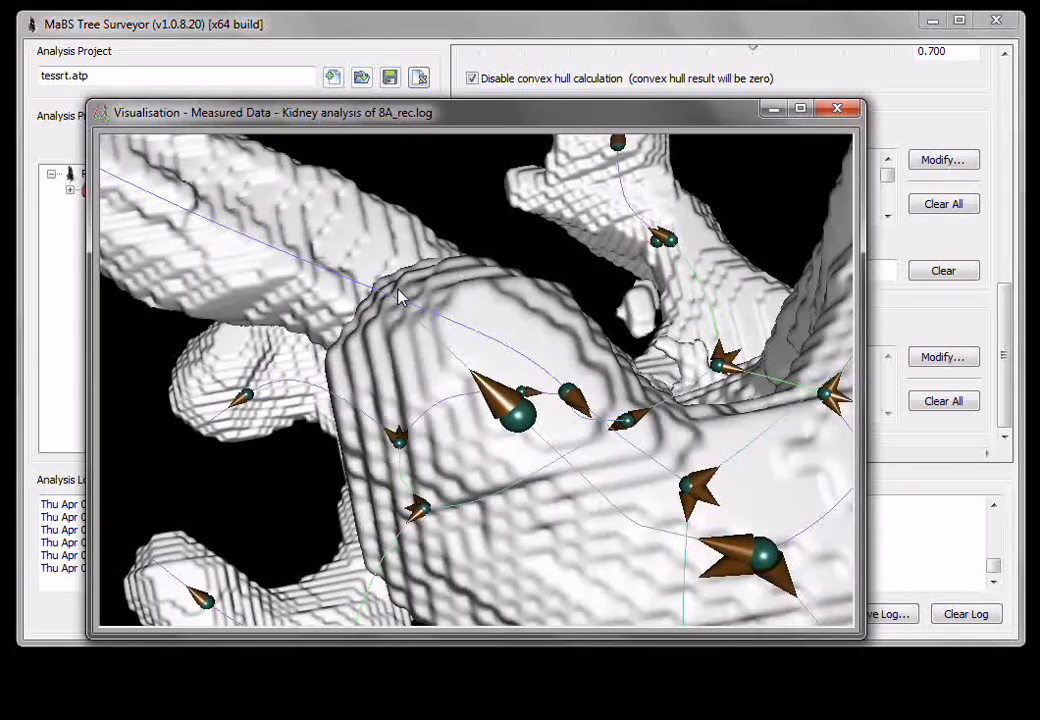
{"action": "left_click_drag", "start_coordinate": [455, 309], "coordinate": [227, 276]}
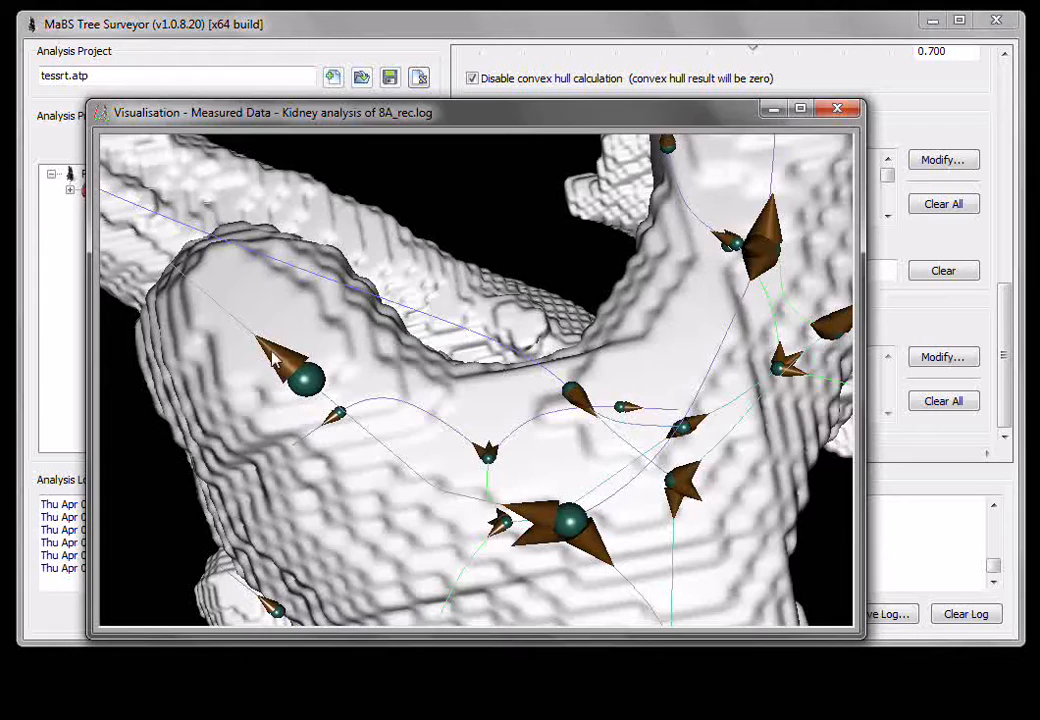
{"action": "left_click_drag", "start_coordinate": [583, 533], "coordinate": [429, 430]}
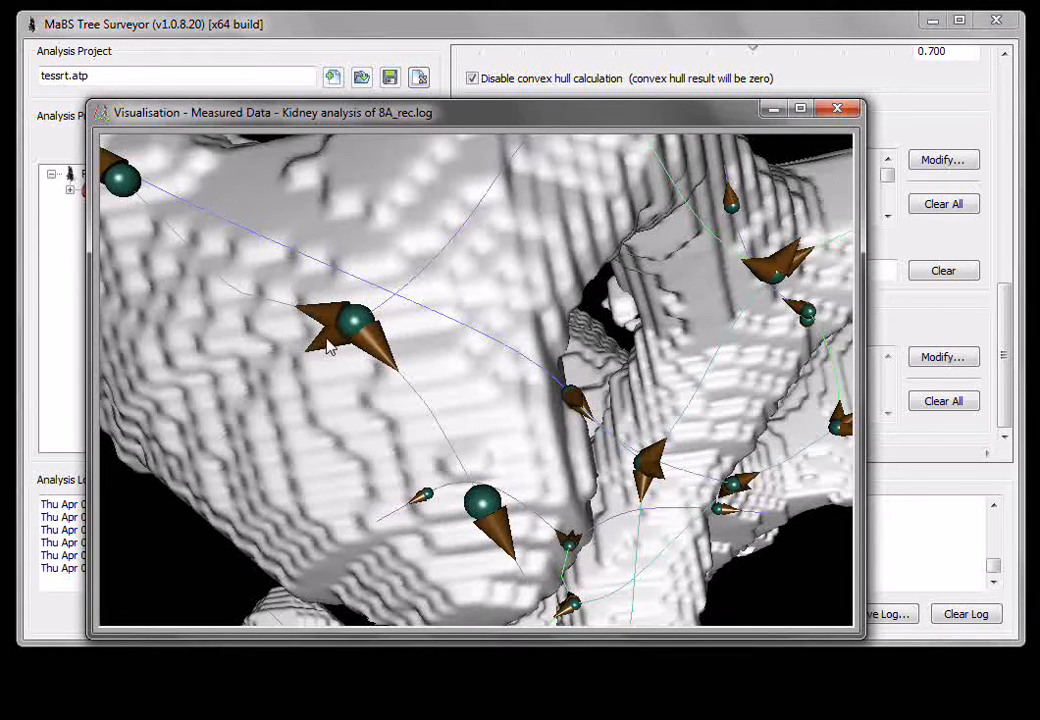
{"action": "left_click_drag", "start_coordinate": [330, 345], "coordinate": [393, 377]}
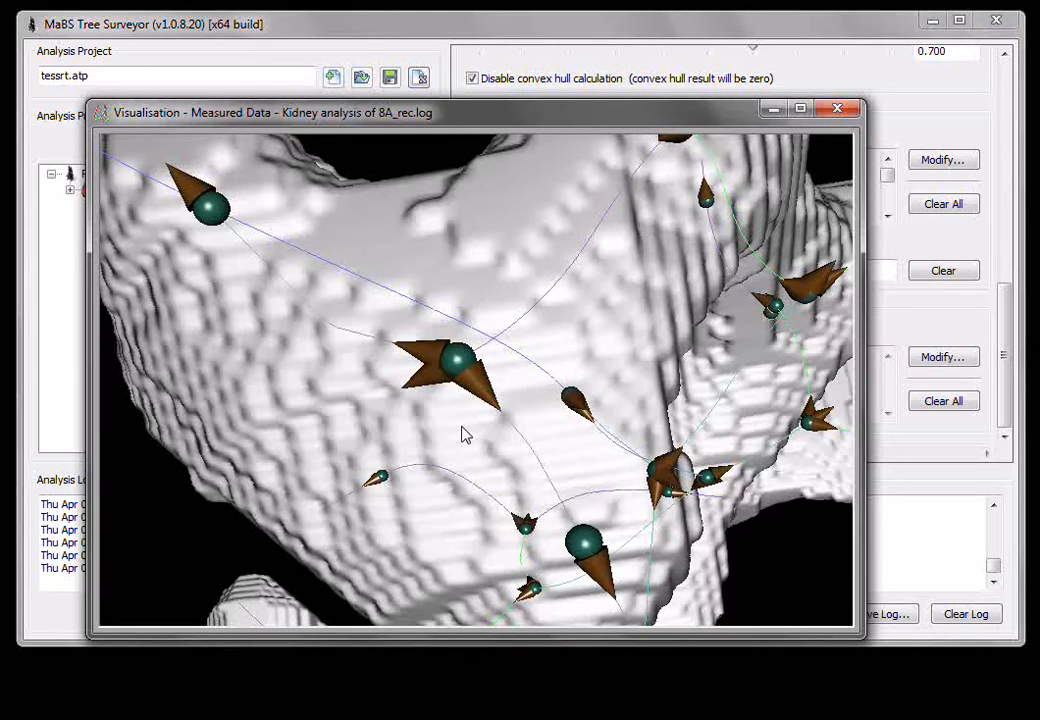
{"action": "left_click_drag", "start_coordinate": [463, 434], "coordinate": [455, 390]}
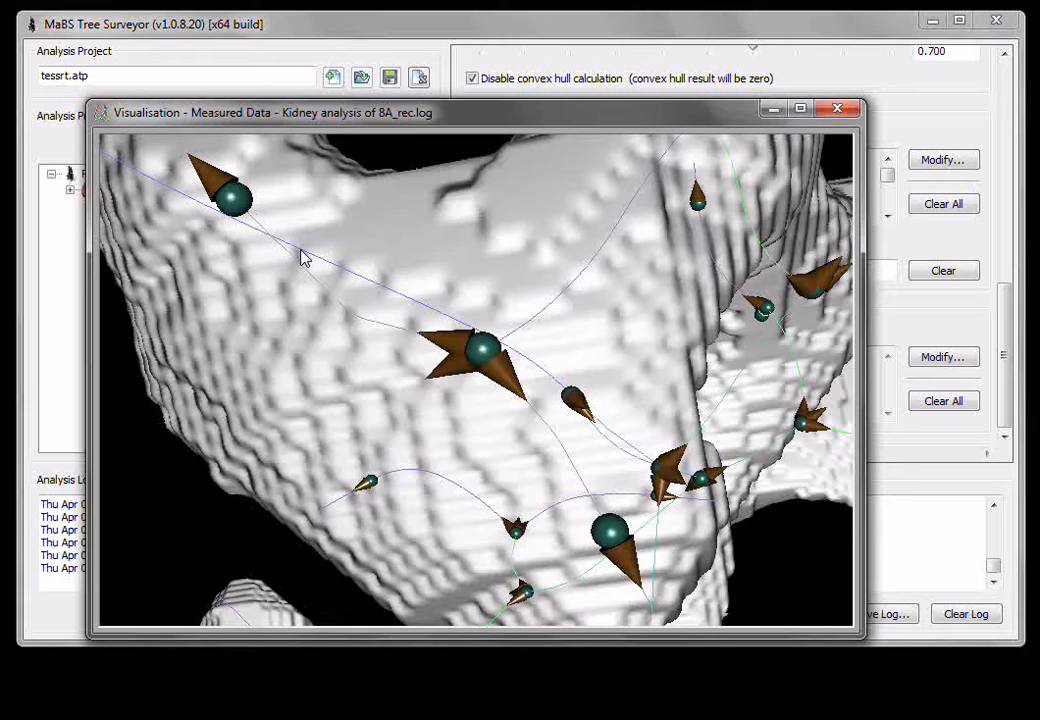
{"action": "left_click_drag", "start_coordinate": [513, 366], "coordinate": [503, 370]}
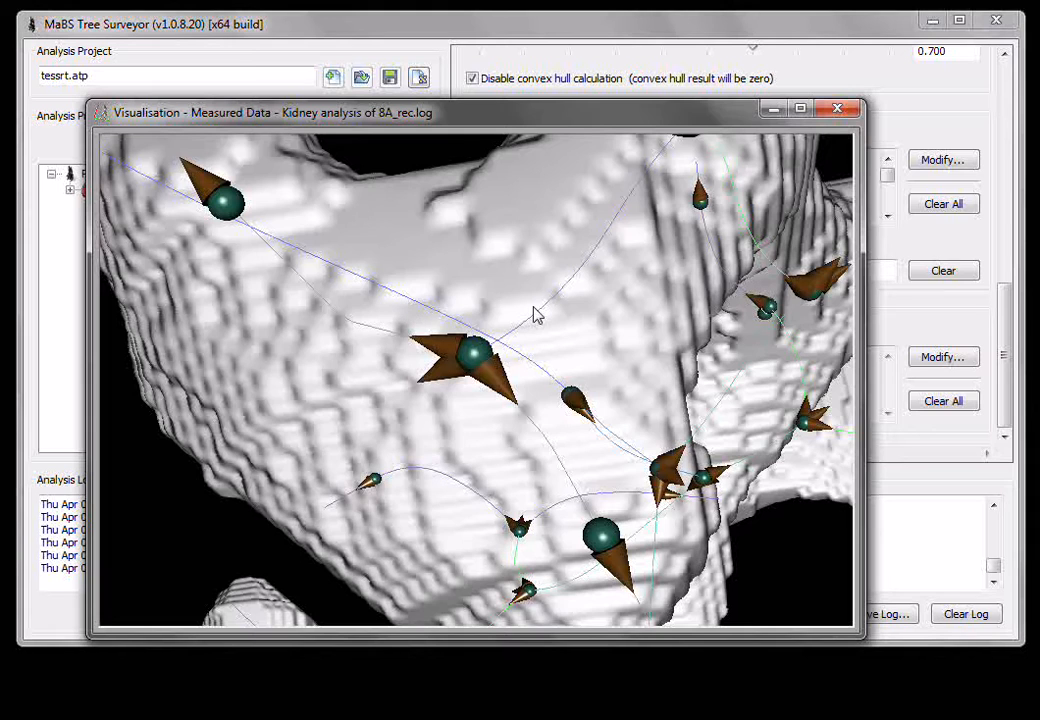
{"action": "left_click", "coordinate": [837, 108]}
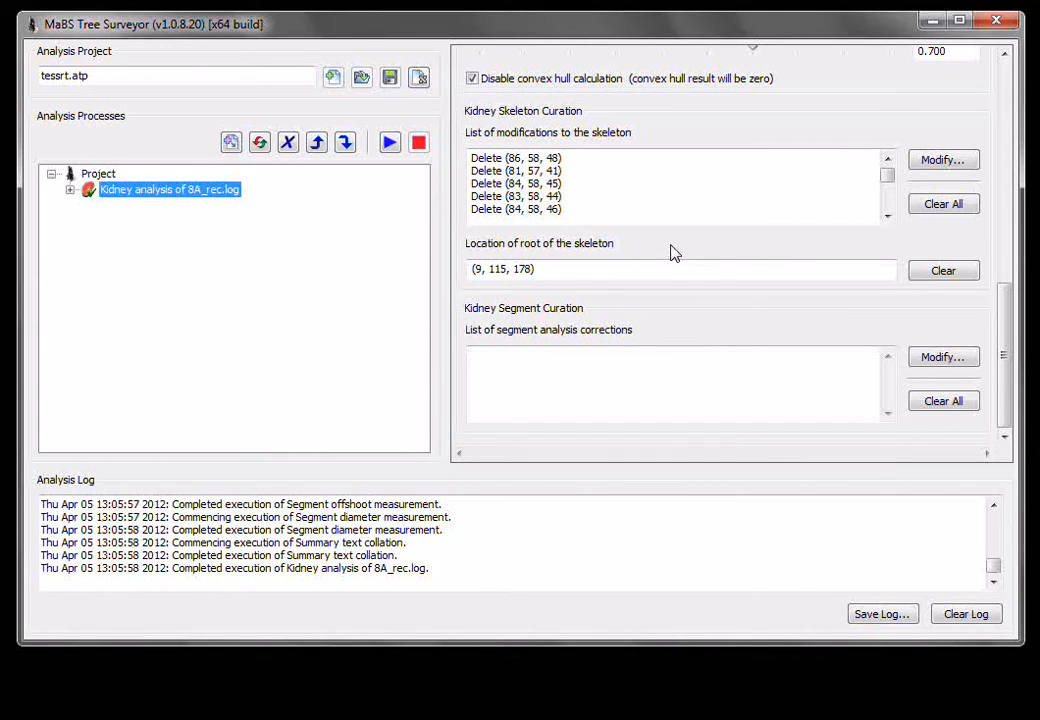
Step: Visualise the kidney analysis's measured data with names in an enlarged window and orient the tree so its labels can be read
{"action": "right_click", "coordinate": [183, 195]}
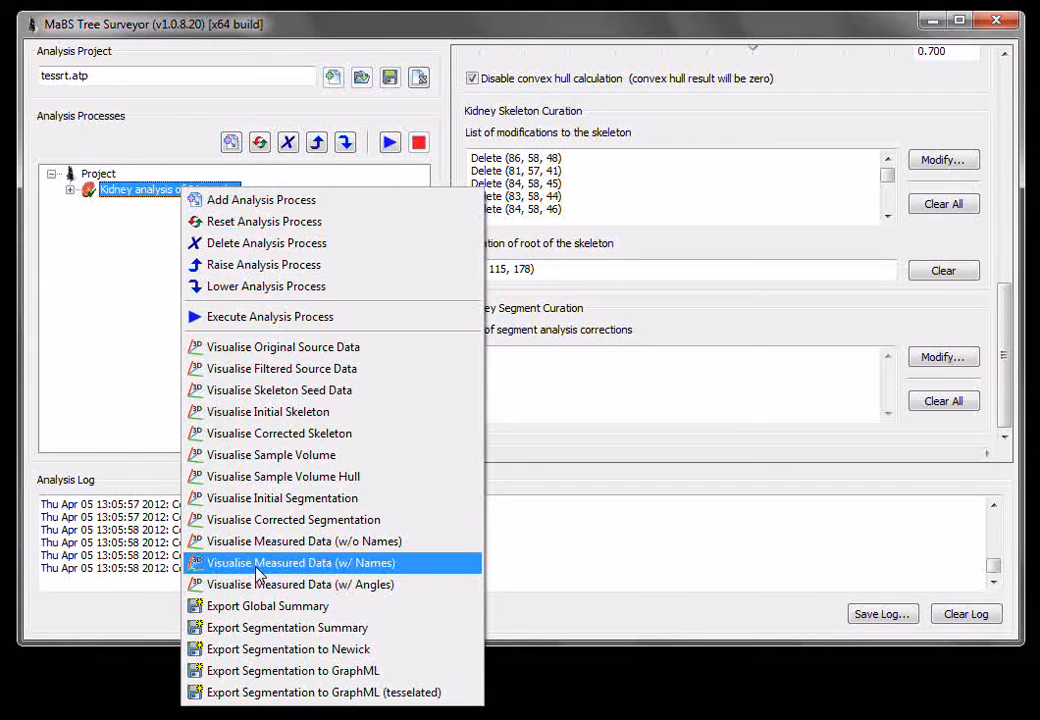
{"action": "left_click", "coordinate": [380, 564]}
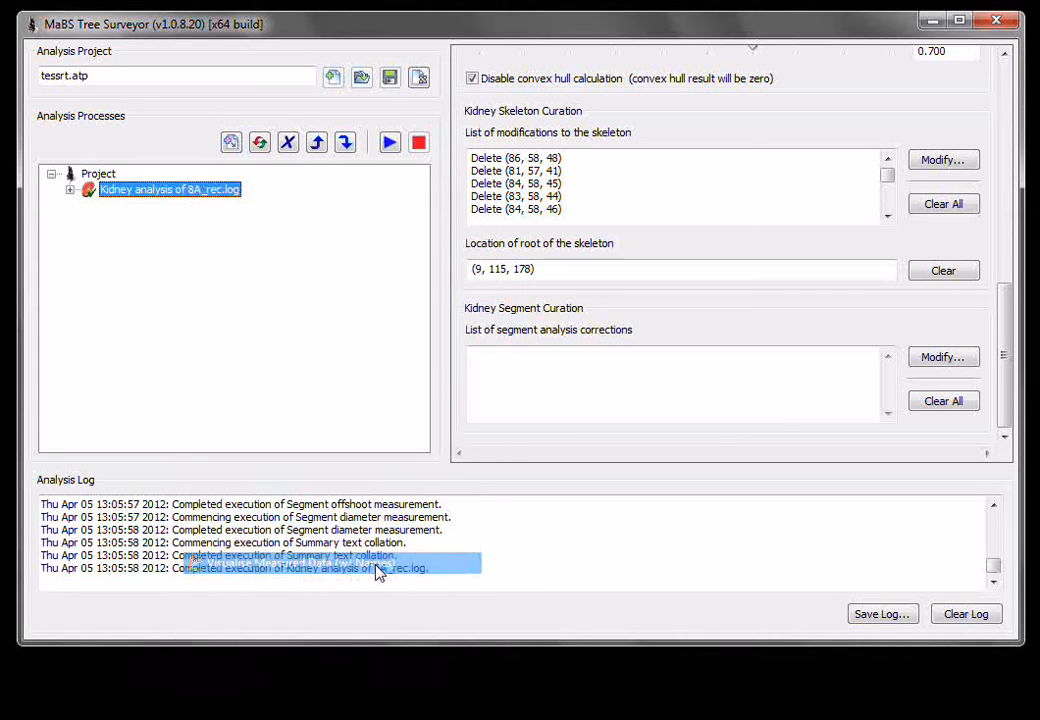
{"action": "left_click_drag", "start_coordinate": [160, 2], "coordinate": [287, 49]}
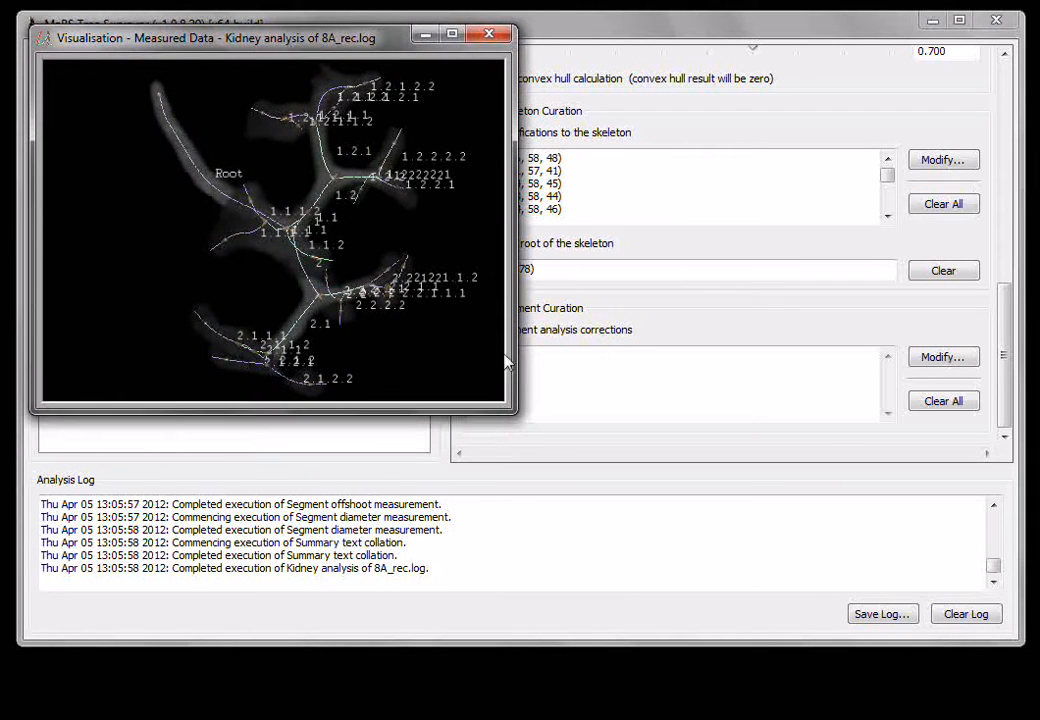
{"action": "left_click_drag", "start_coordinate": [516, 414], "coordinate": [920, 624]}
{"action": "left_click_drag", "start_coordinate": [292, 257], "coordinate": [322, 272]}
{"action": "left_click_drag", "start_coordinate": [577, 317], "coordinate": [571, 376]}
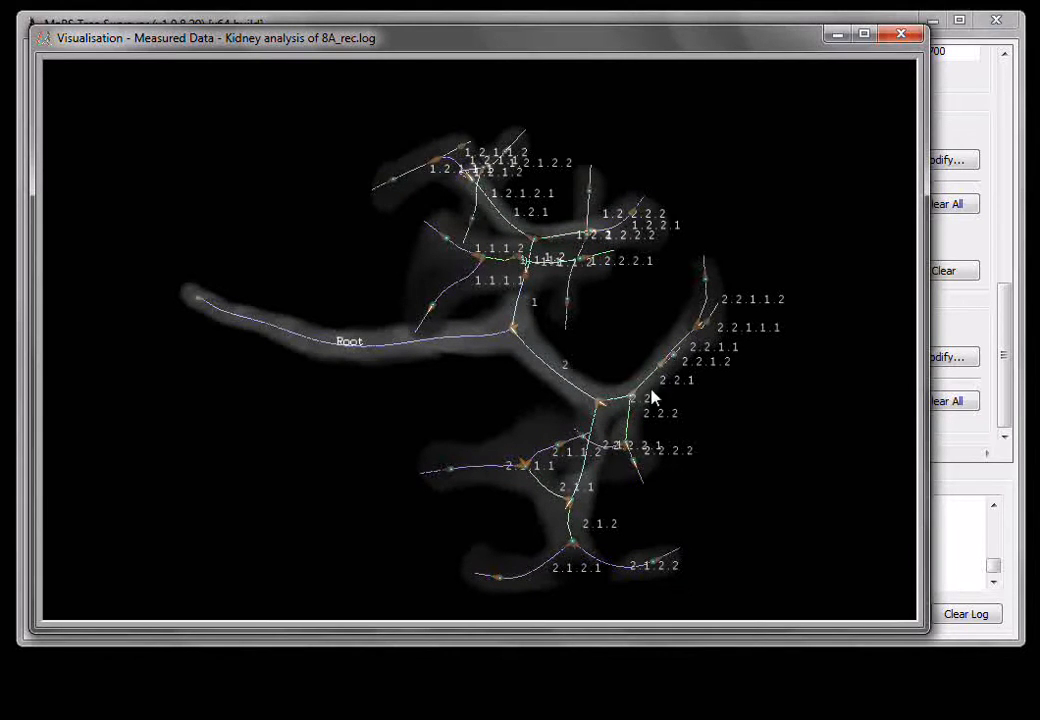
Step: Trace the hierarchical segment names from the root through branches 1 and 2 to the tips, and close the visualisation
{"action": "left_click_drag", "start_coordinate": [621, 320], "coordinate": [555, 311]}
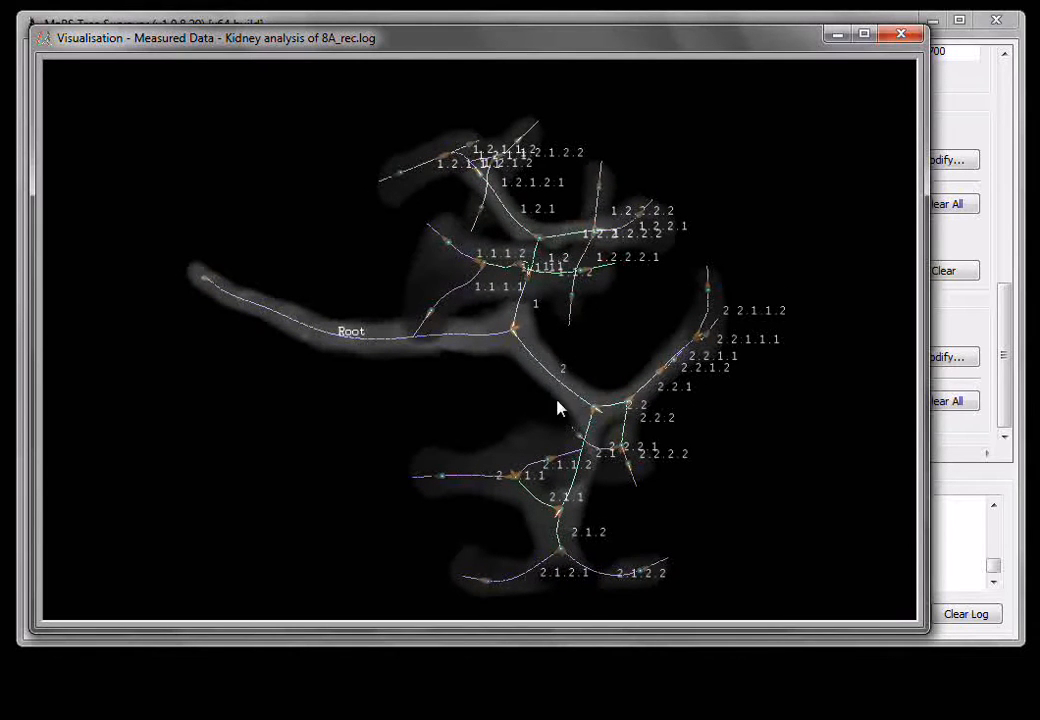
{"action": "left_click_drag", "start_coordinate": [566, 386], "coordinate": [479, 379]}
{"action": "left_click_drag", "start_coordinate": [418, 416], "coordinate": [557, 360]}
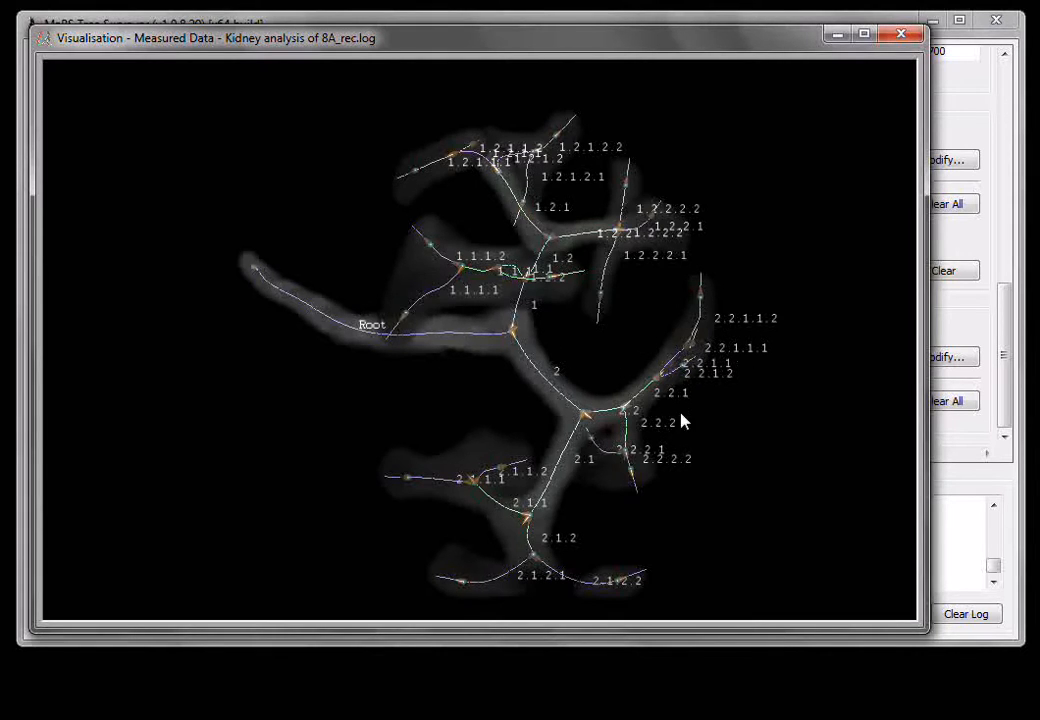
{"action": "left_click_drag", "start_coordinate": [681, 413], "coordinate": [723, 420]}
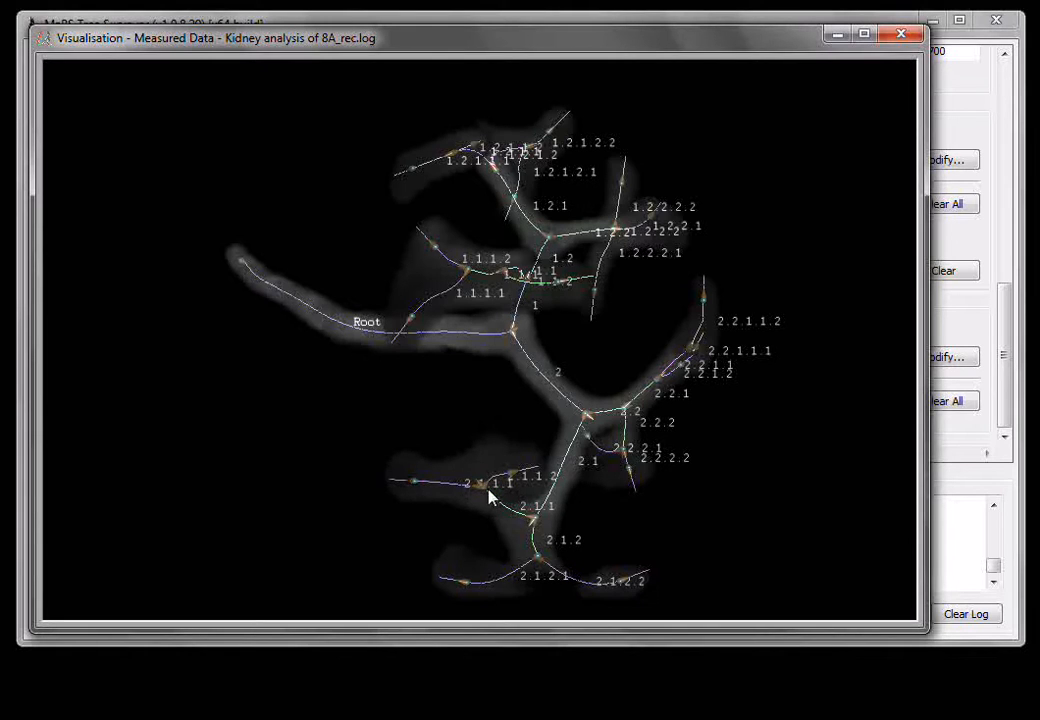
{"action": "mouse_move", "coordinate": [742, 380]}
{"action": "left_mouse_down"}
{"action": "mouse_move", "coordinate": [750, 355]}
{"action": "mouse_move", "coordinate": [740, 360]}
{"action": "left_mouse_up"}
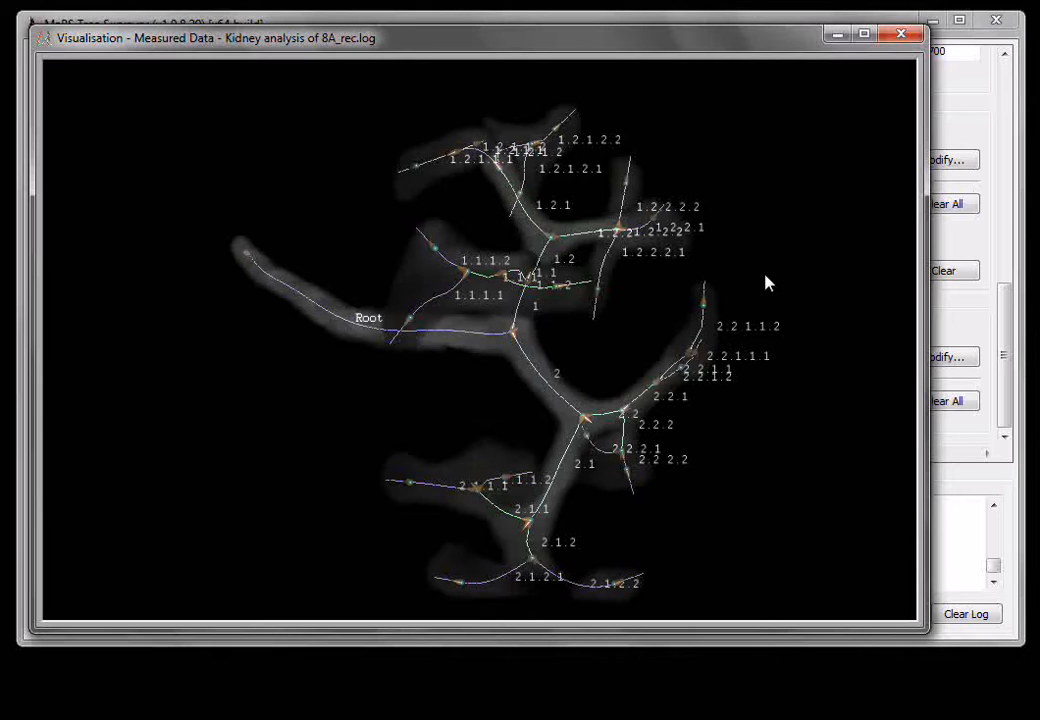
{"action": "left_click_drag", "start_coordinate": [637, 323], "coordinate": [653, 281]}
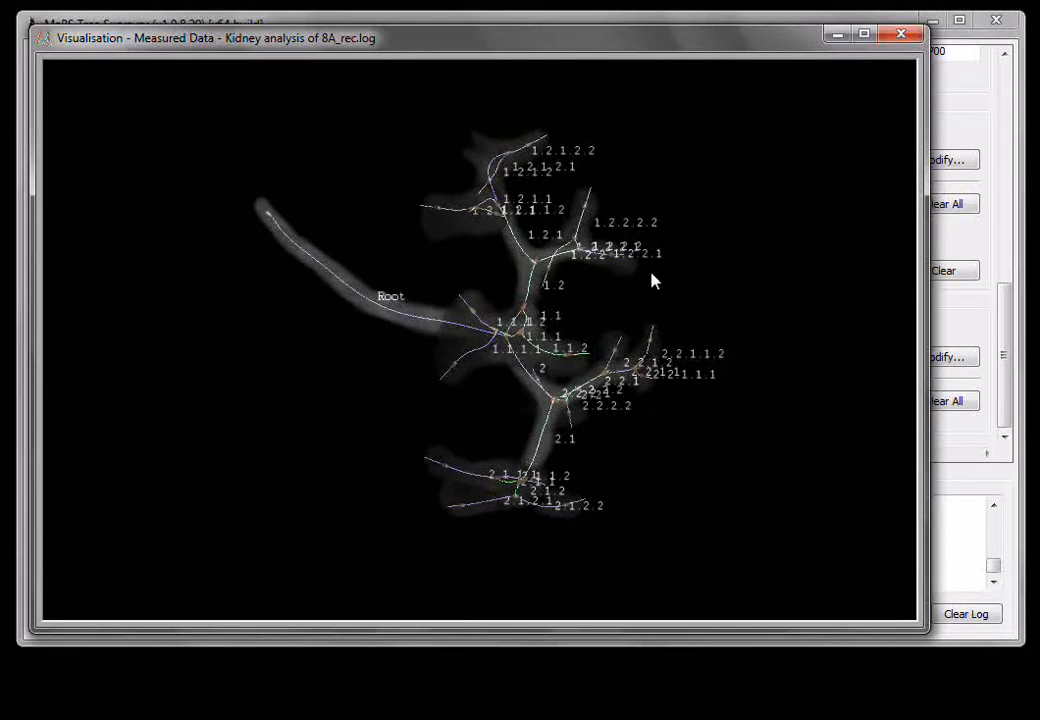
{"action": "left_click", "coordinate": [901, 37]}
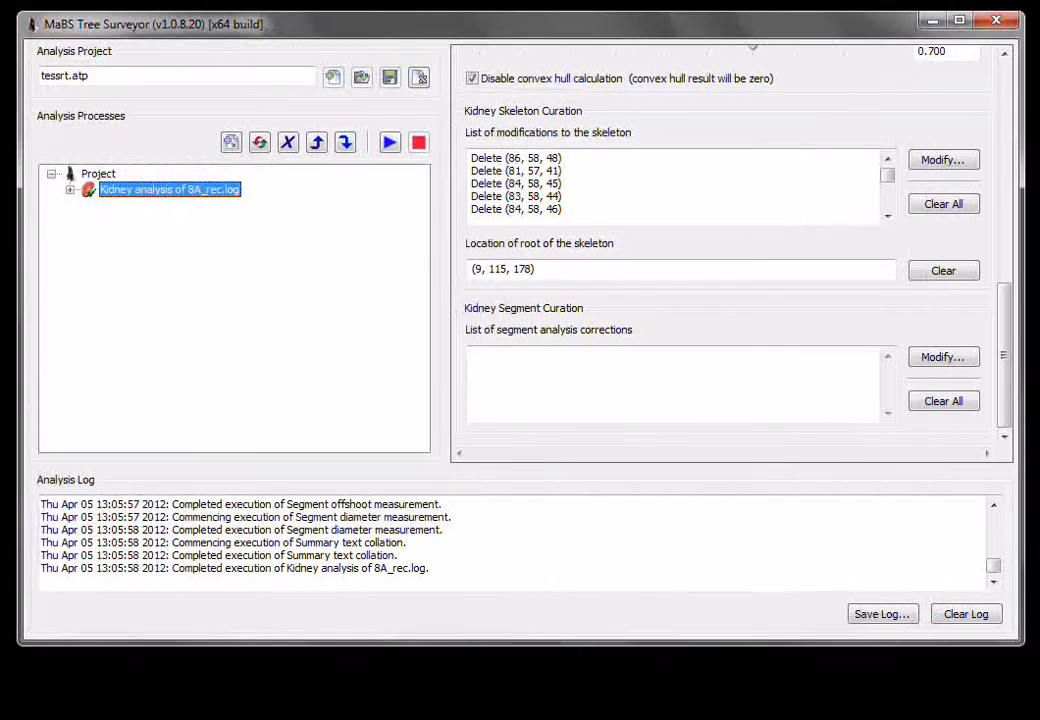
Step: Visualise the kidney analysis's measured data with angles, enlarge the window and examine the branching angles from several directions
{"action": "right_click", "coordinate": [195, 193]}
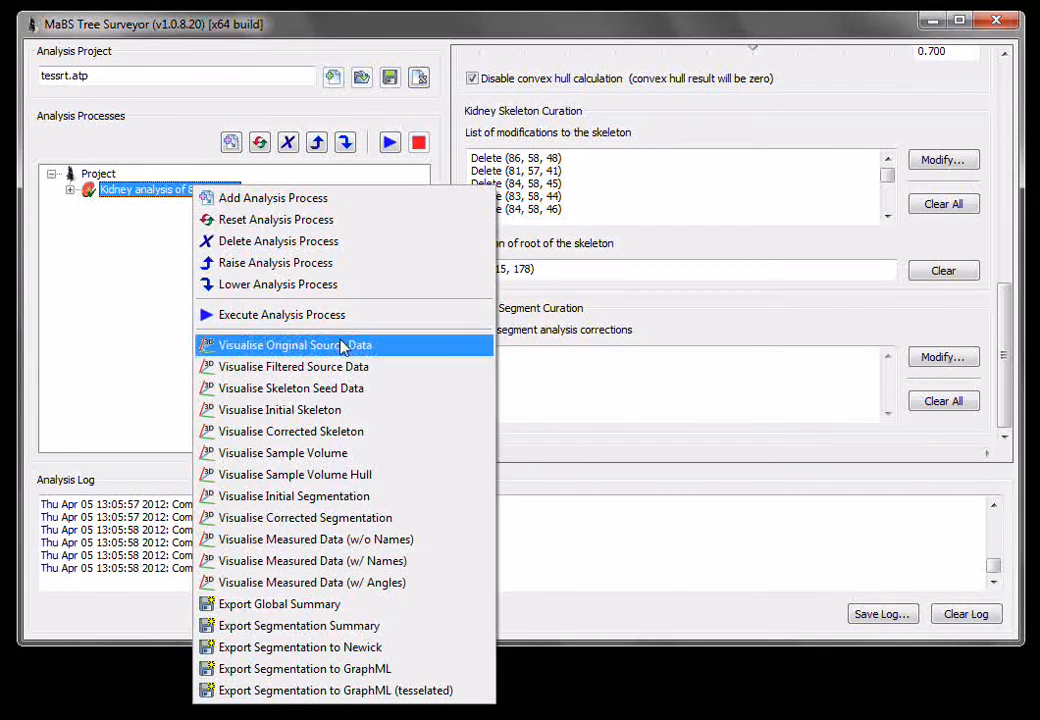
{"action": "left_click", "coordinate": [330, 584]}
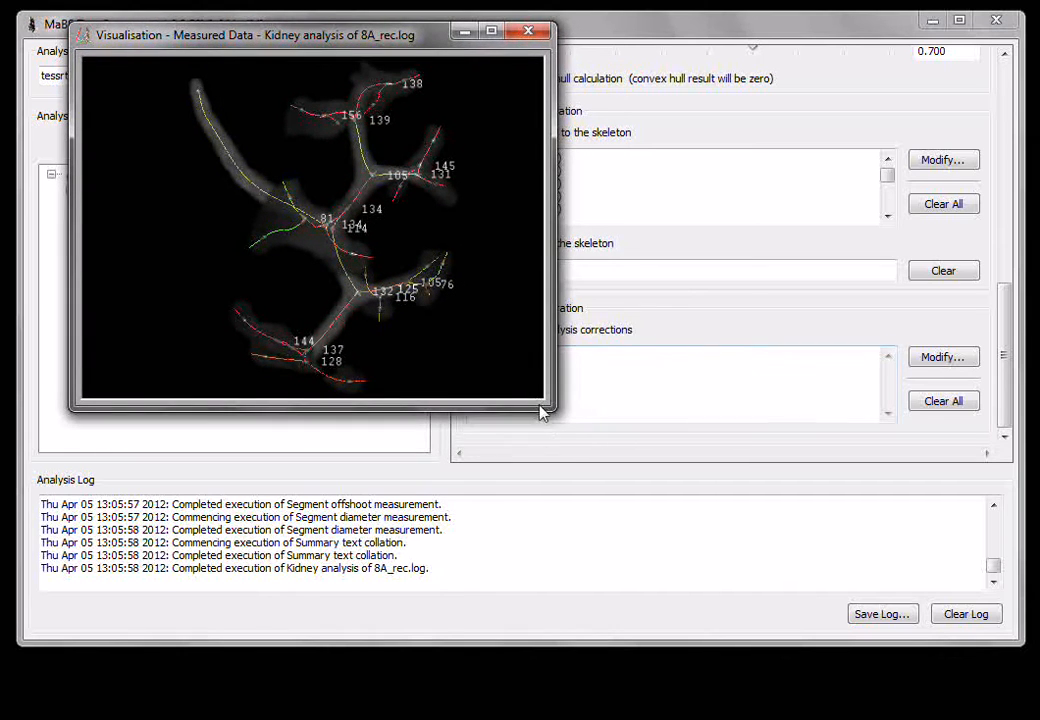
{"action": "left_click_drag", "start_coordinate": [549, 404], "coordinate": [888, 618]}
{"action": "left_click_drag", "start_coordinate": [588, 398], "coordinate": [515, 399]}
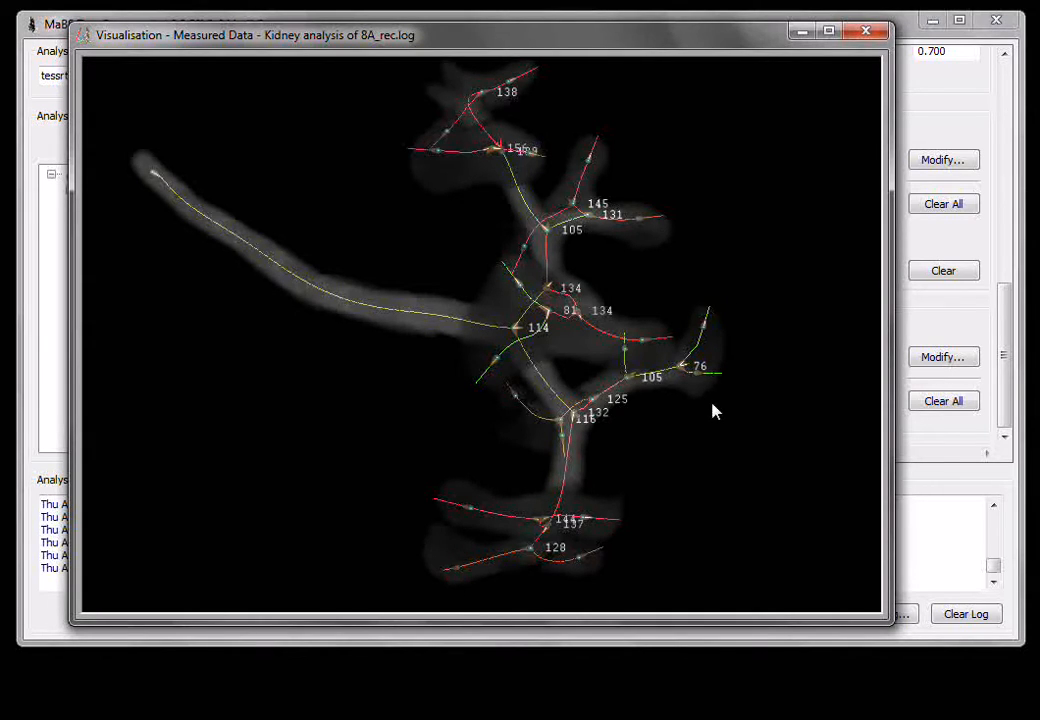
{"action": "left_click_drag", "start_coordinate": [718, 390], "coordinate": [499, 383]}
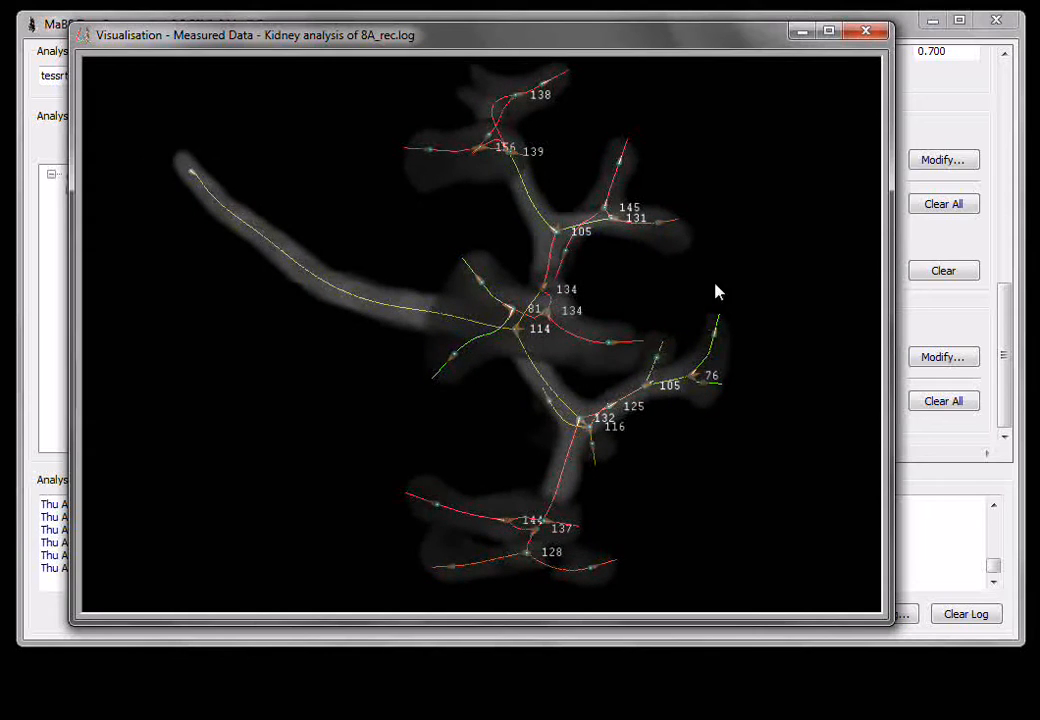
{"action": "left_click_drag", "start_coordinate": [716, 291], "coordinate": [474, 304]}
{"action": "left_click_drag", "start_coordinate": [700, 372], "coordinate": [513, 224]}
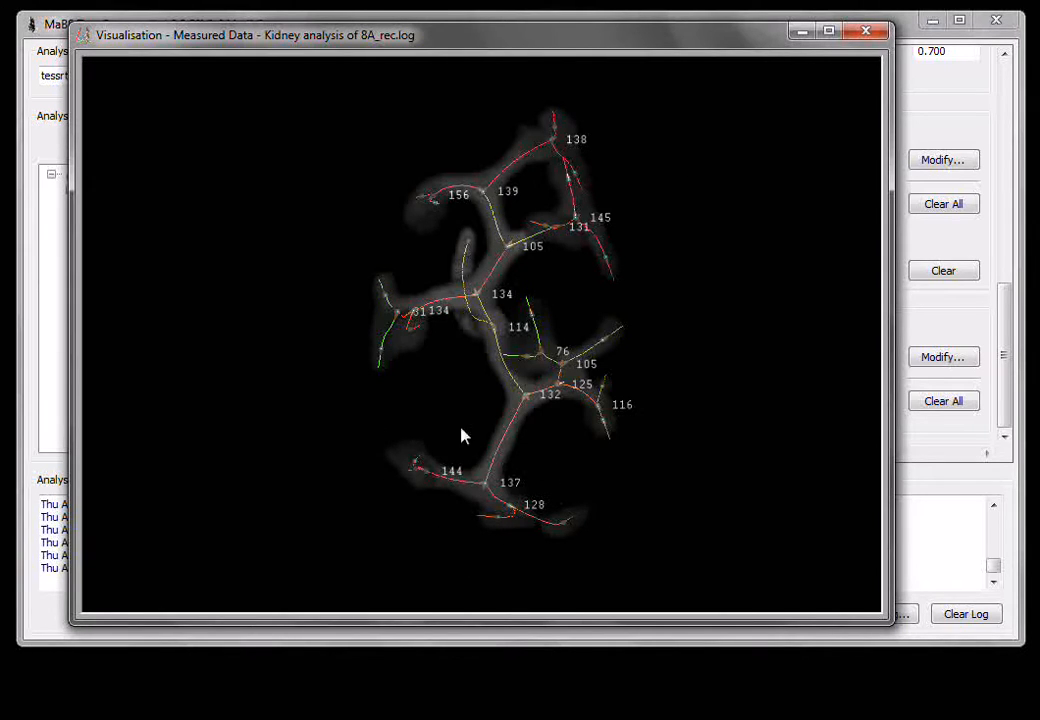
Step: Examine the branching angles of the measured tree from a few more directions and close the visualisation
{"action": "left_click_drag", "start_coordinate": [372, 449], "coordinate": [575, 233]}
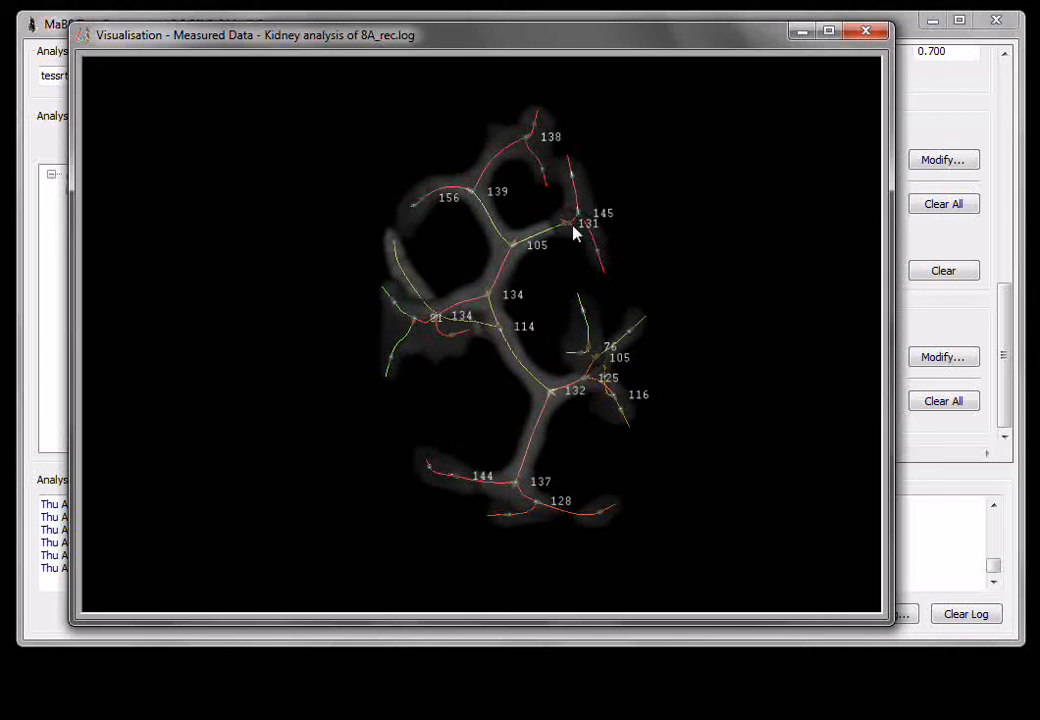
{"action": "left_click_drag", "start_coordinate": [516, 497], "coordinate": [586, 497]}
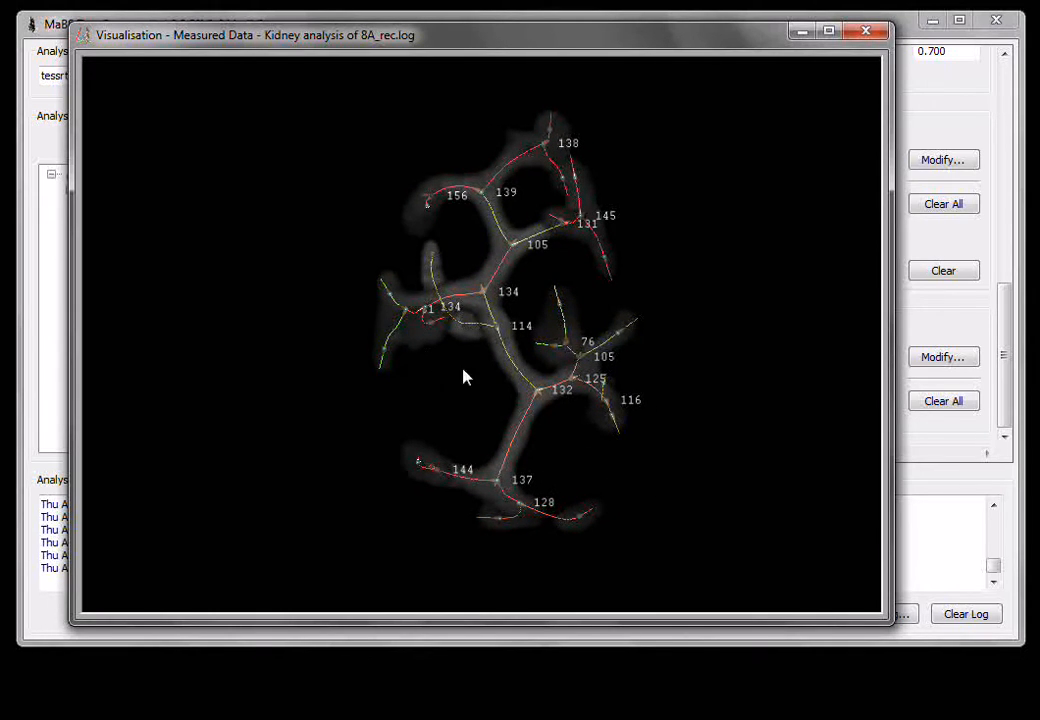
{"action": "left_click_drag", "start_coordinate": [395, 307], "coordinate": [615, 372]}
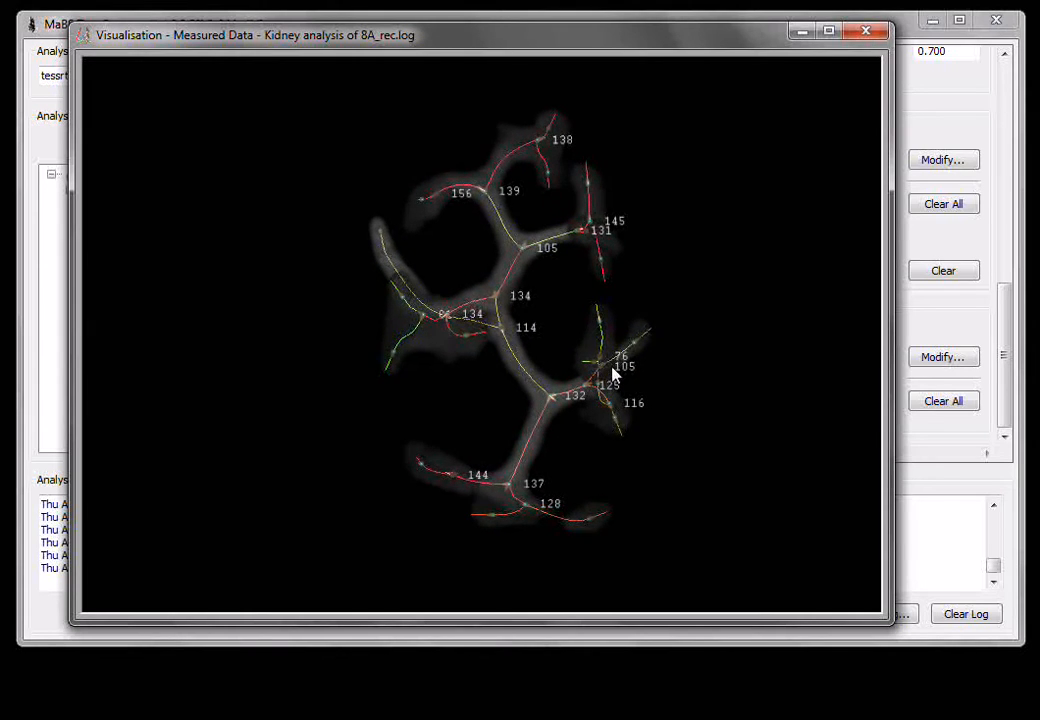
{"action": "left_click_drag", "start_coordinate": [413, 351], "coordinate": [462, 344]}
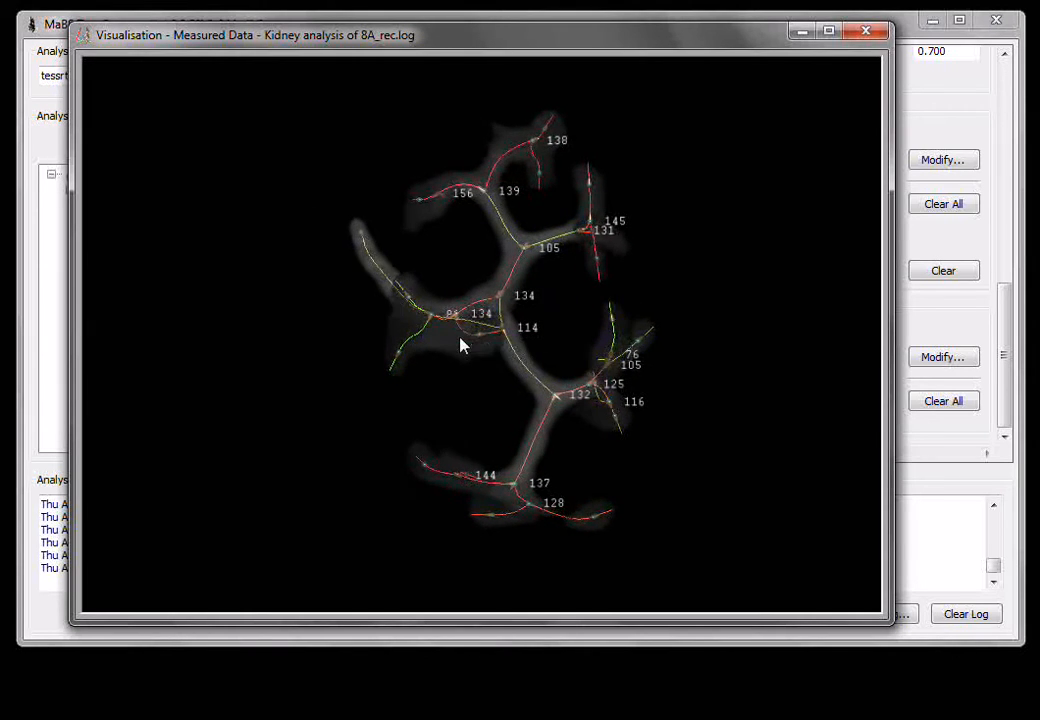
{"action": "left_click", "coordinate": [866, 31]}
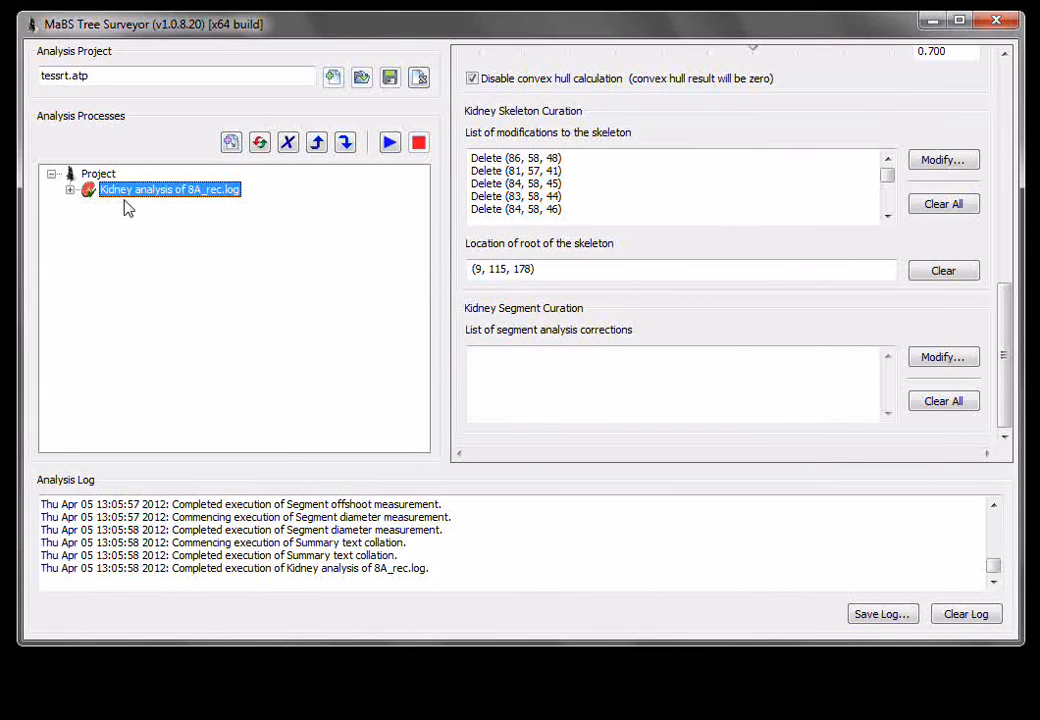
Step: Export the global summary and the segmentation summary of the kidney analysis of 8A_rec.log
{"action": "right_click", "coordinate": [179, 198]}
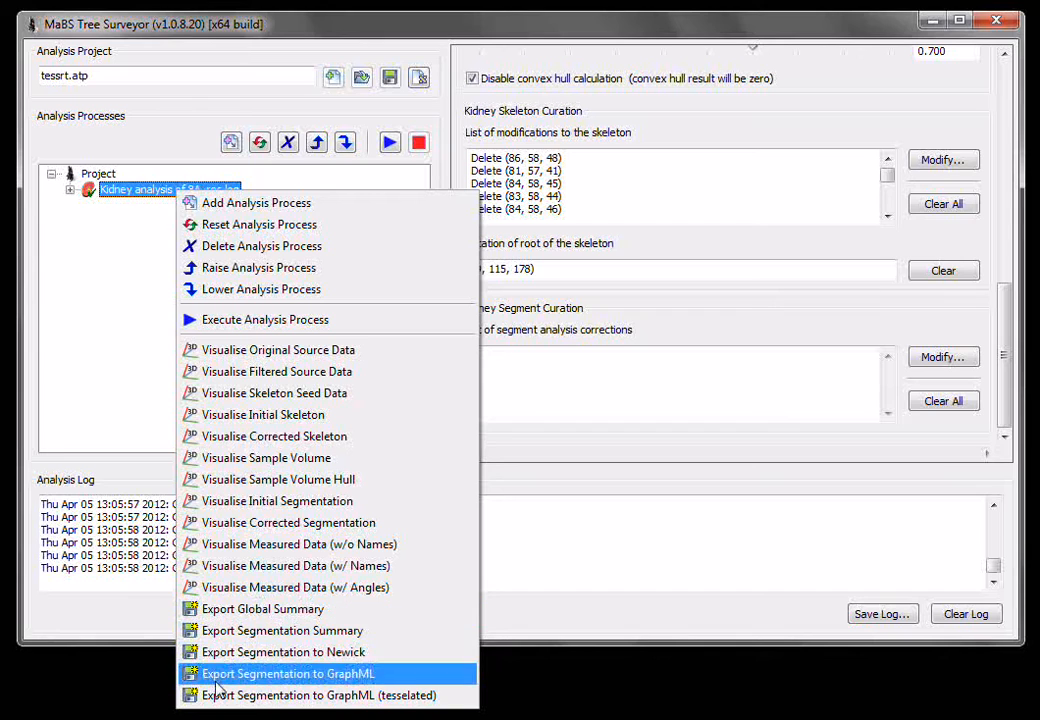
{"action": "left_click", "coordinate": [243, 610]}
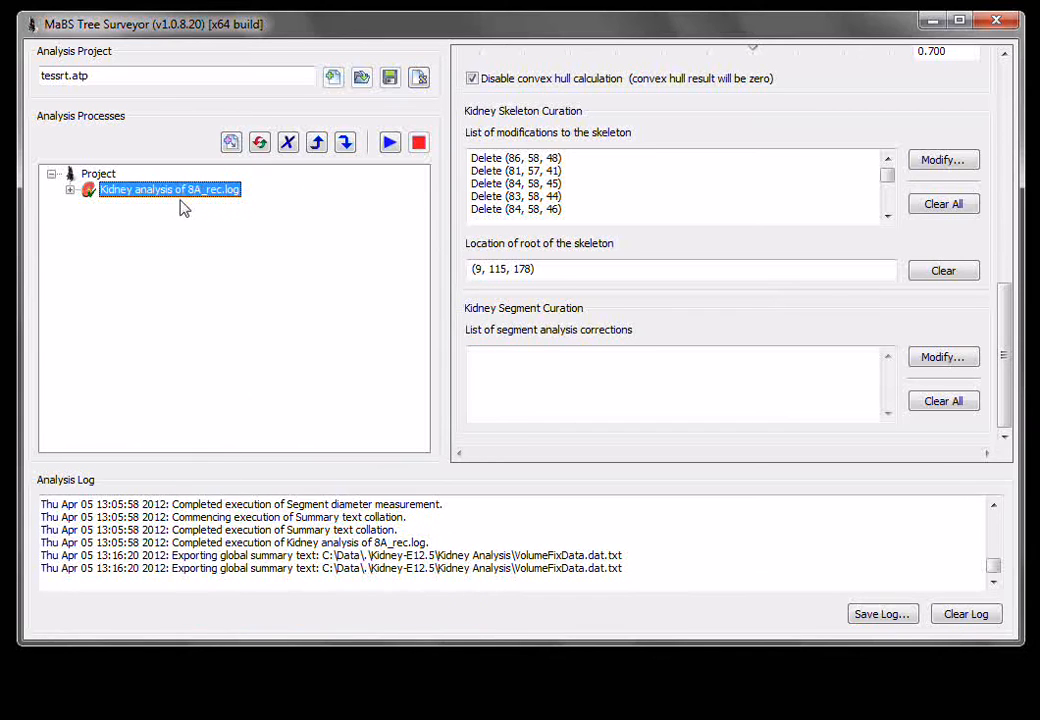
{"action": "right_click", "coordinate": [185, 194]}
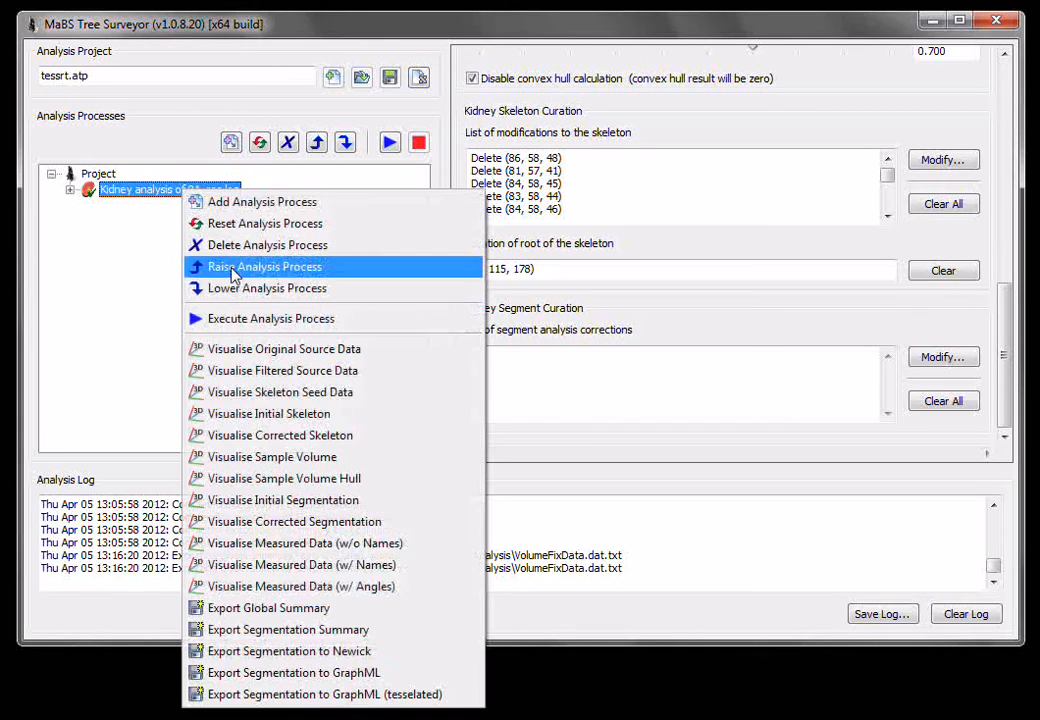
{"action": "left_click", "coordinate": [290, 628]}
Step: Export the kidney analysis's segmentation to Newick, GraphML and tesselated GraphML
{"action": "right_click", "coordinate": [181, 194]}
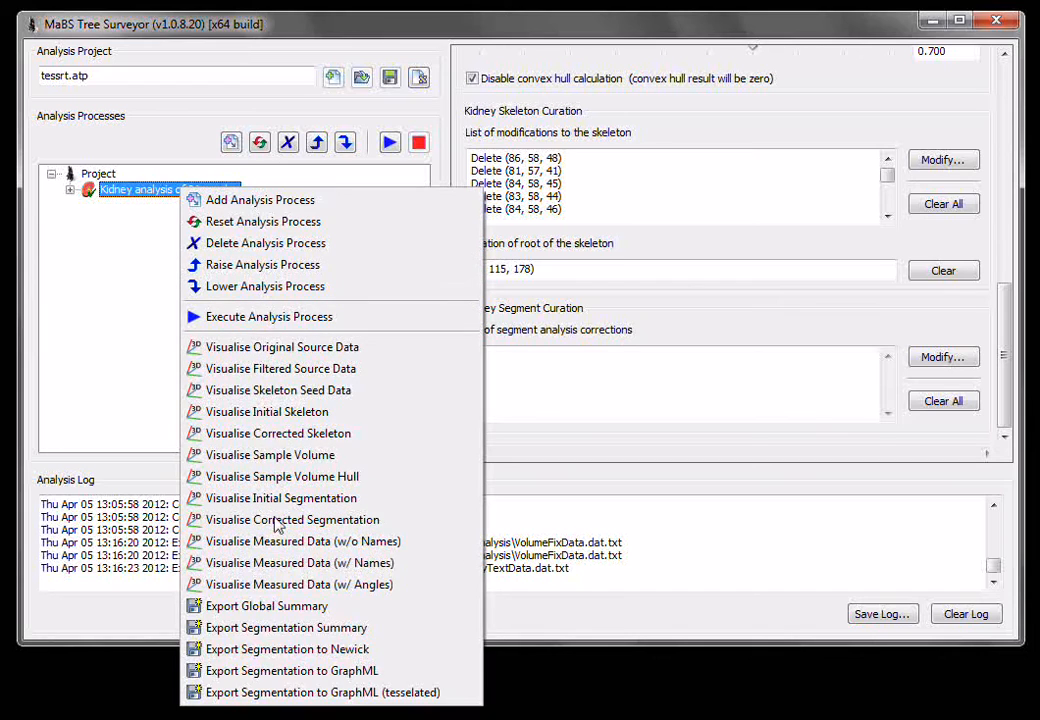
{"action": "left_click", "coordinate": [272, 650]}
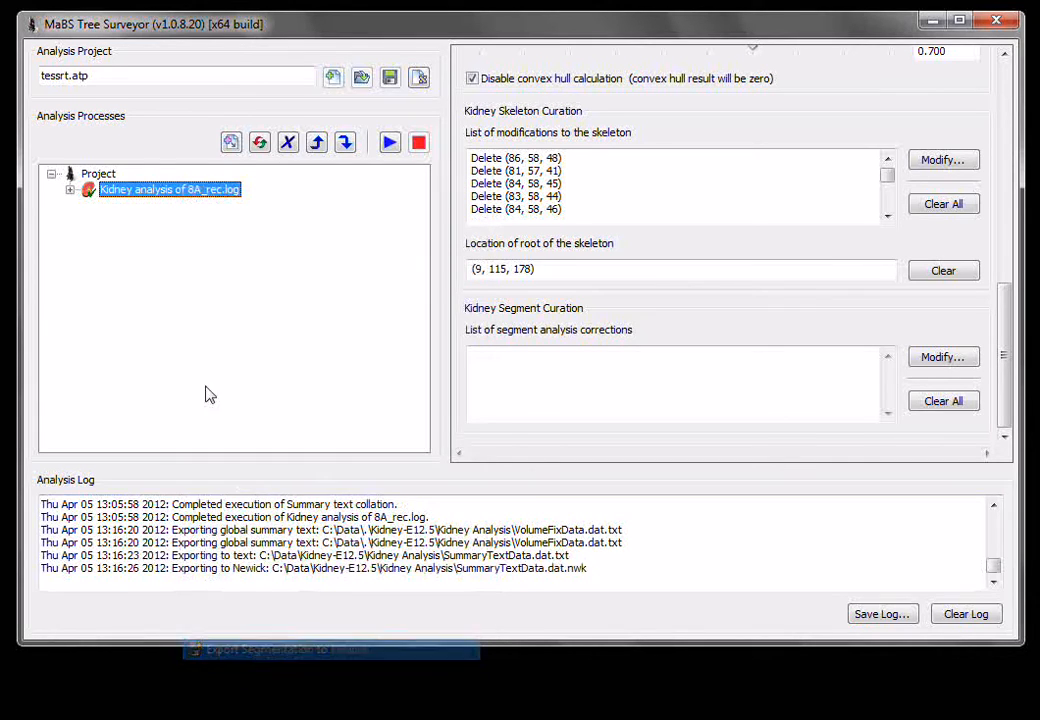
{"action": "right_click", "coordinate": [174, 192]}
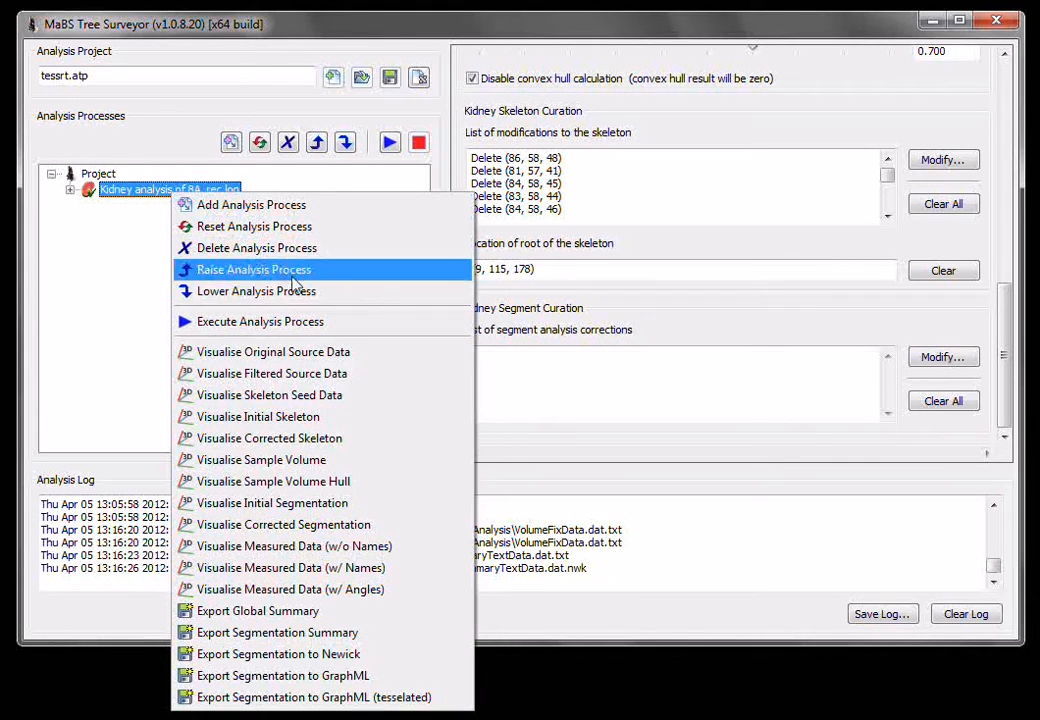
{"action": "left_click", "coordinate": [358, 675]}
{"action": "right_click", "coordinate": [187, 194]}
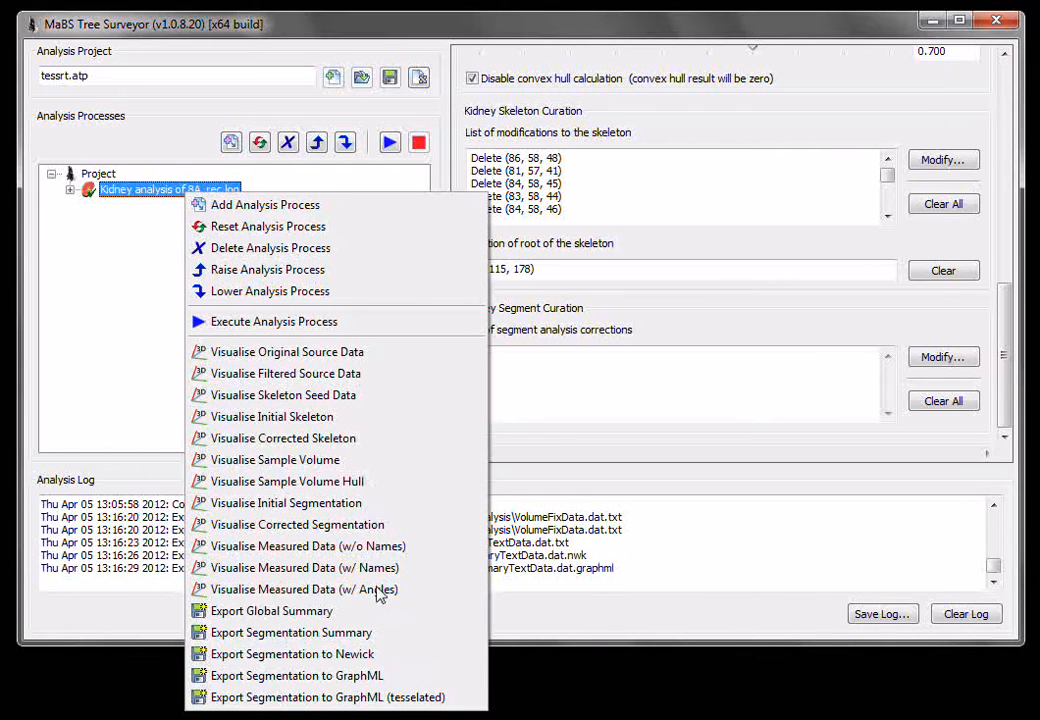
{"action": "left_click", "coordinate": [323, 698]}
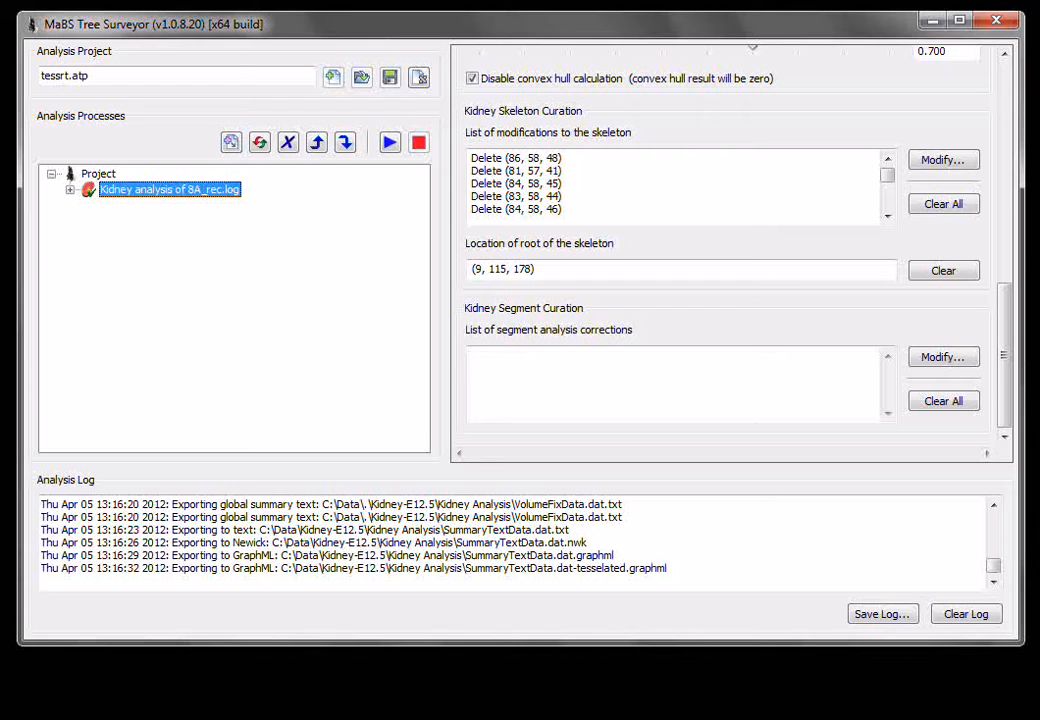
Step: Expand the kidney analysis and its Data Files folder, and look through the processing steps and data files
{"action": "left_click", "coordinate": [69, 190]}
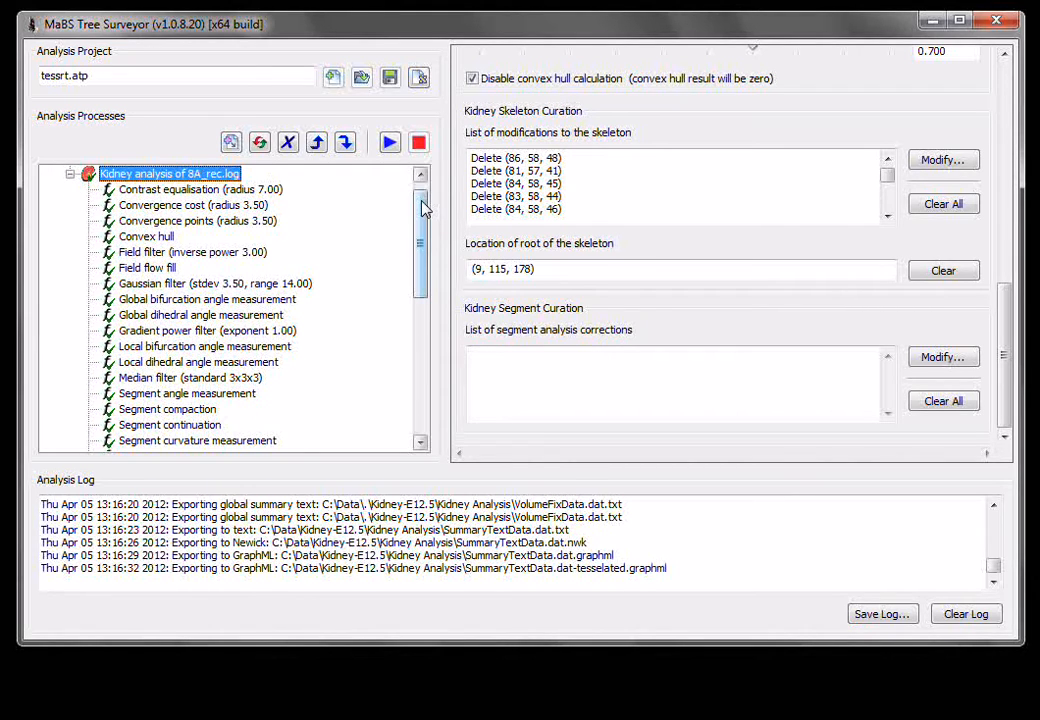
{"action": "left_click_drag", "start_coordinate": [421, 207], "coordinate": [420, 346]}
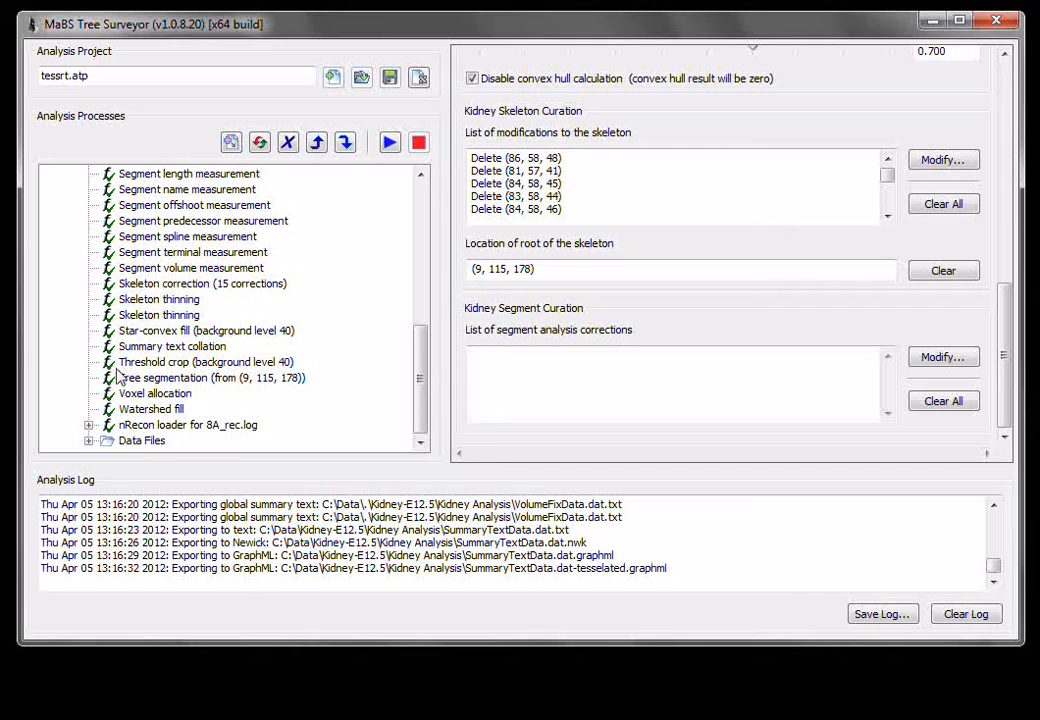
{"action": "left_click", "coordinate": [88, 441]}
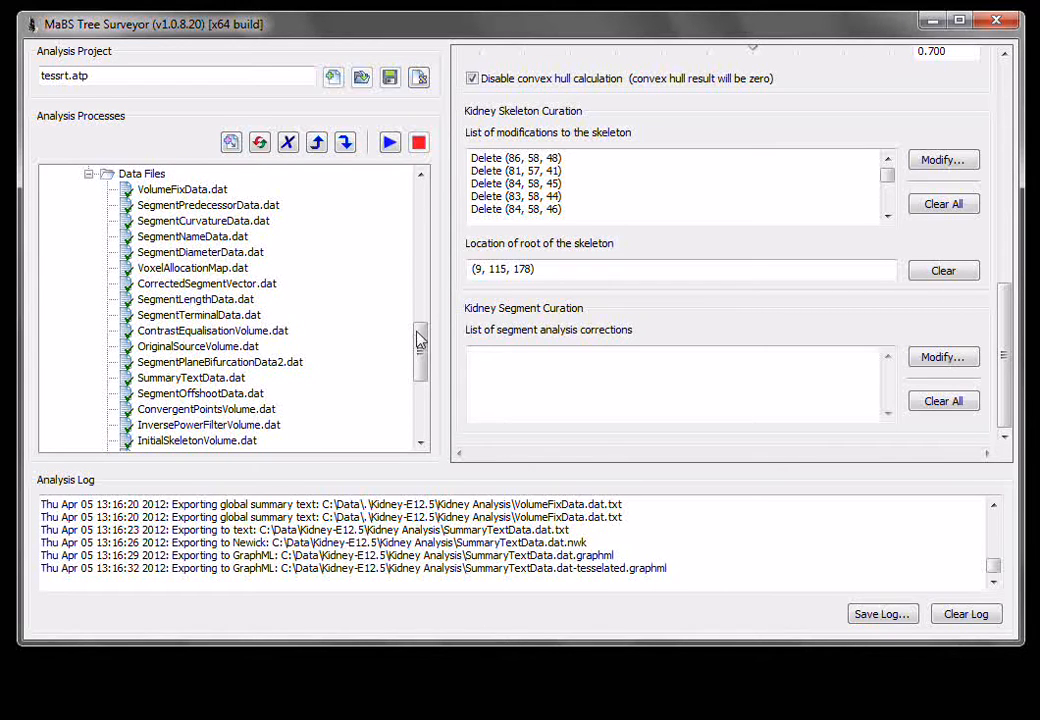
{"action": "mouse_move", "coordinate": [420, 339]}
{"action": "left_mouse_down"}
{"action": "mouse_move", "coordinate": [420, 398]}
{"action": "mouse_move", "coordinate": [420, 324]}
{"action": "mouse_move", "coordinate": [421, 333]}
{"action": "left_mouse_up"}
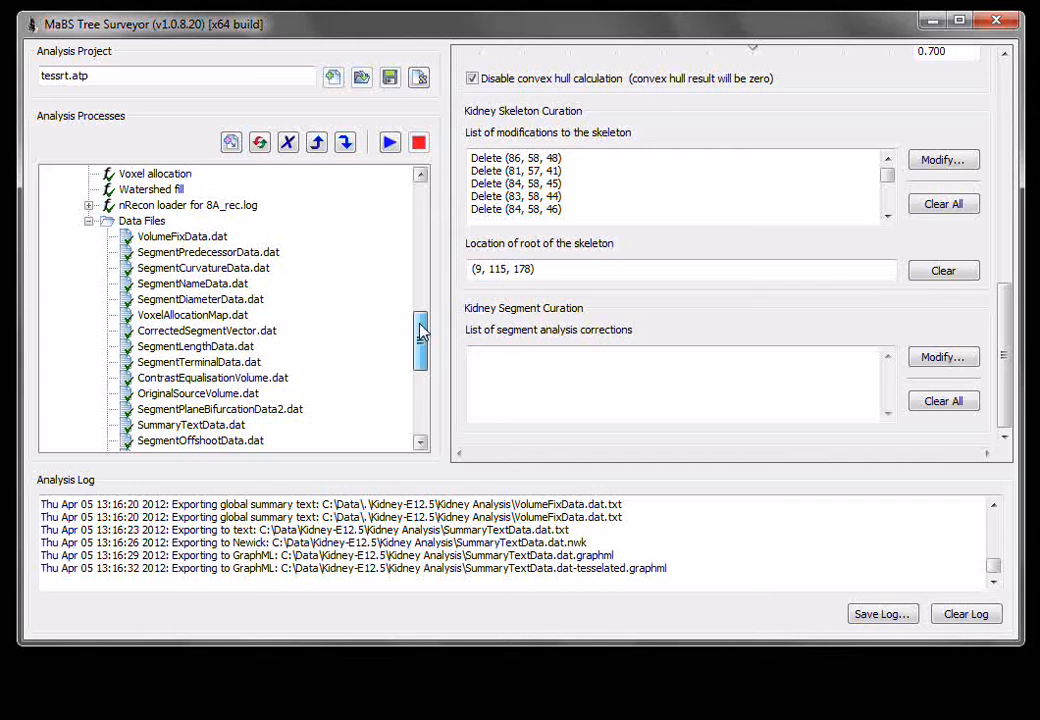
{"action": "left_click_drag", "start_coordinate": [421, 333], "coordinate": [420, 345]}
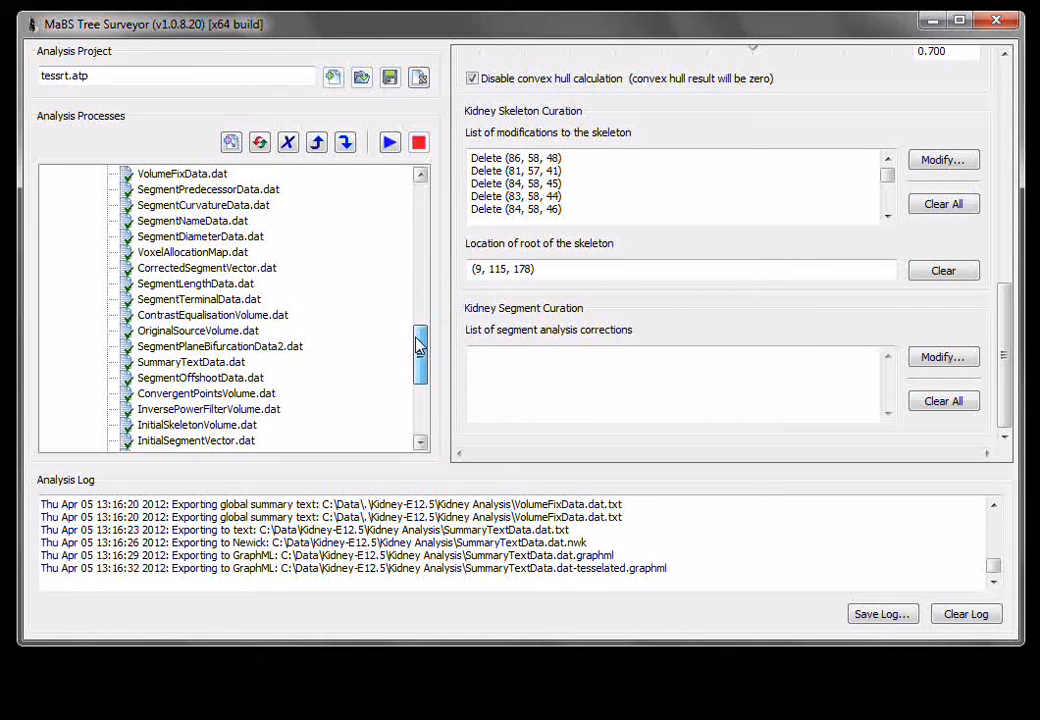
{"action": "left_click_drag", "start_coordinate": [419, 345], "coordinate": [413, 380]}
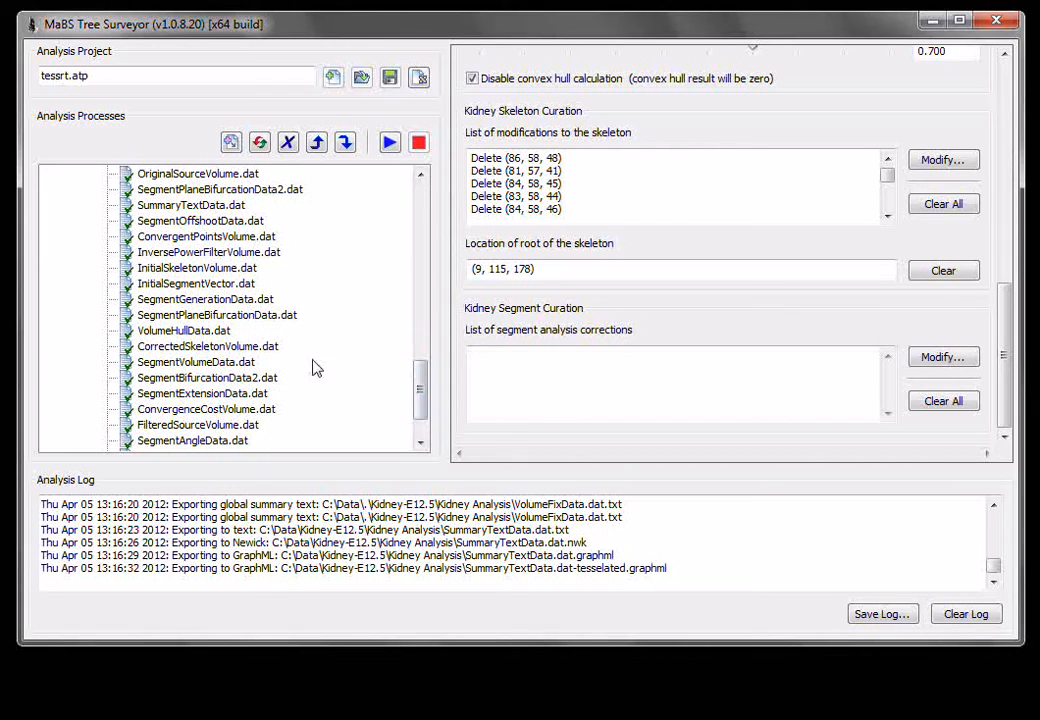
Step: Check the visualisation and export options available for CorrectedSkeletonVolume.dat, ConvergenceCostVolume.dat and InitialSegmentVector.dat
{"action": "left_click", "coordinate": [185, 347]}
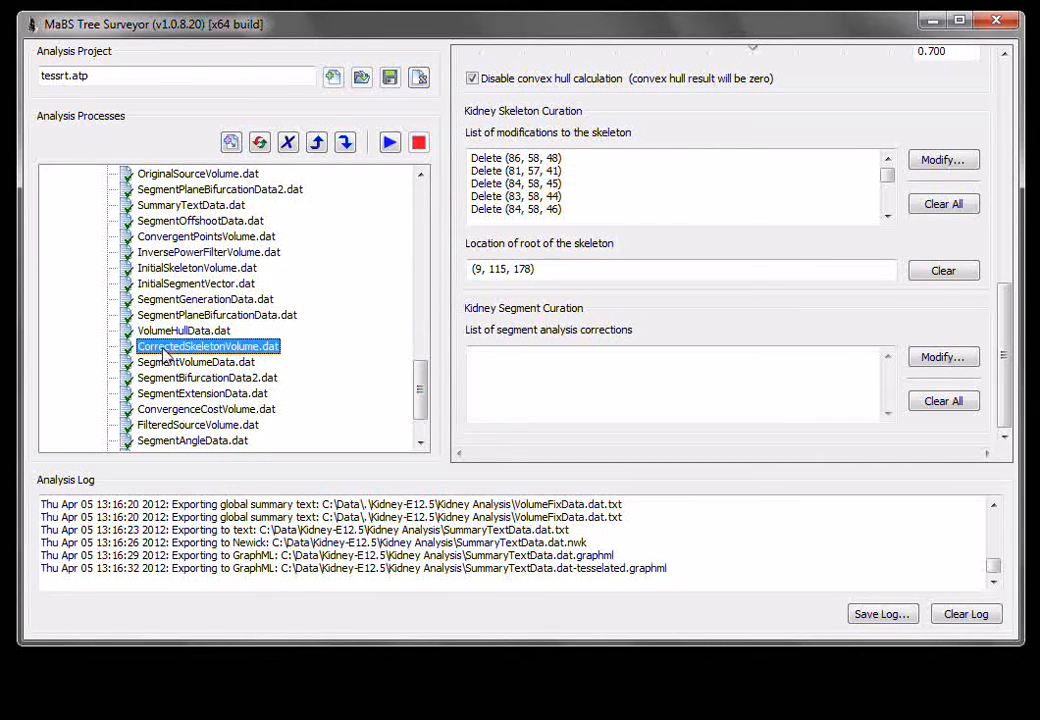
{"action": "right_click", "coordinate": [258, 347]}
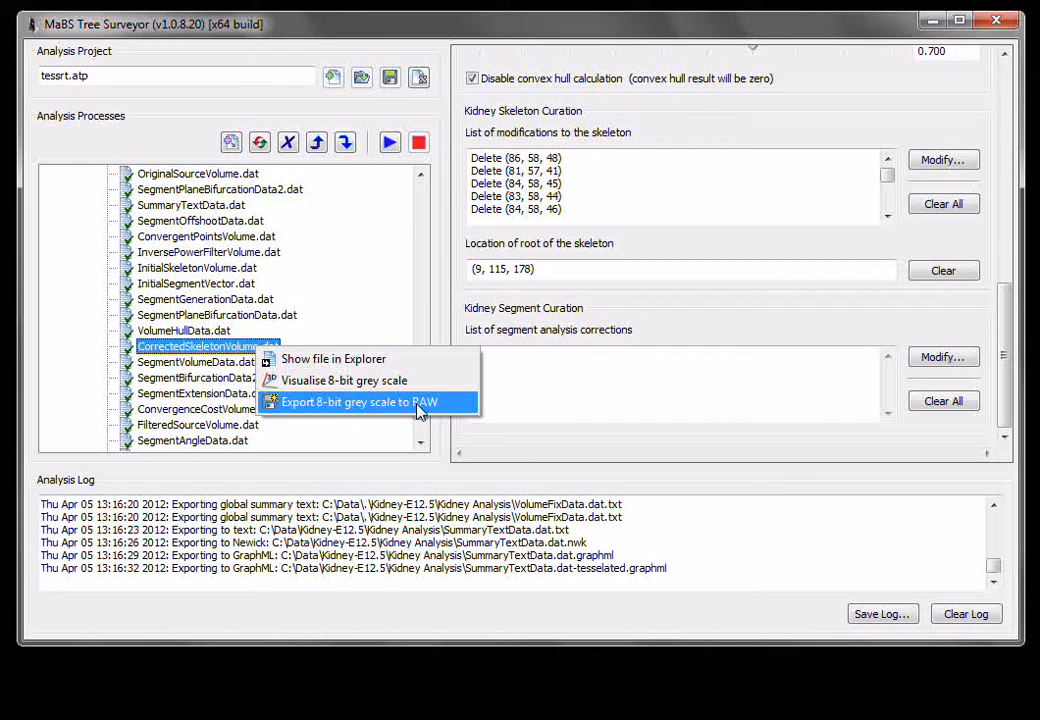
{"action": "left_click", "coordinate": [210, 410]}
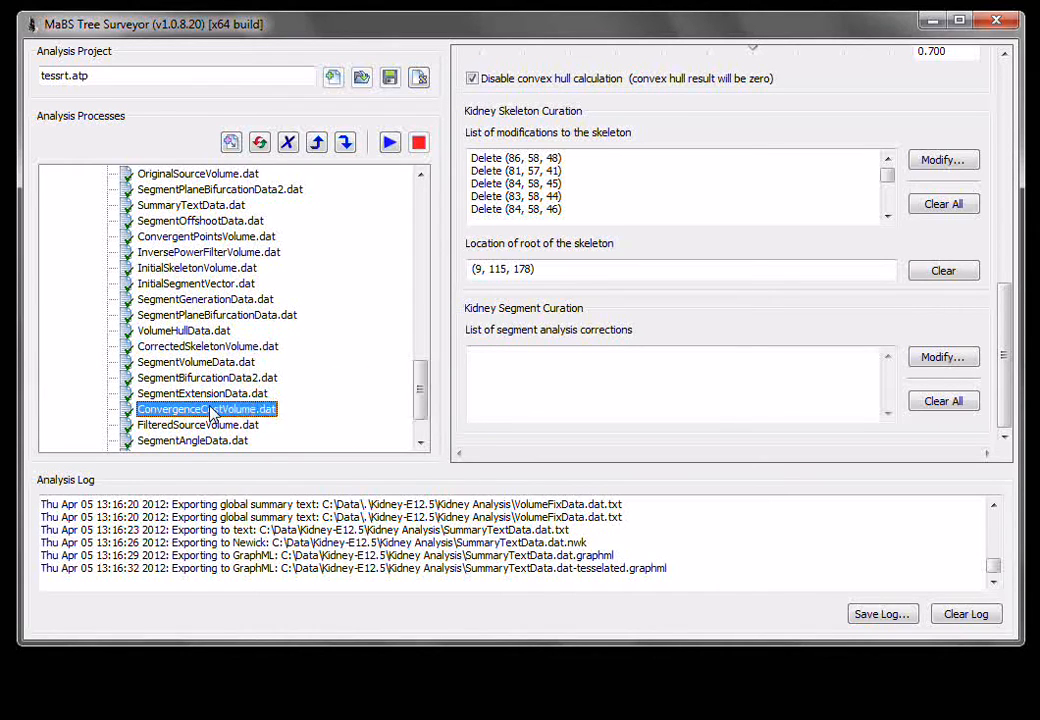
{"action": "right_click", "coordinate": [210, 410]}
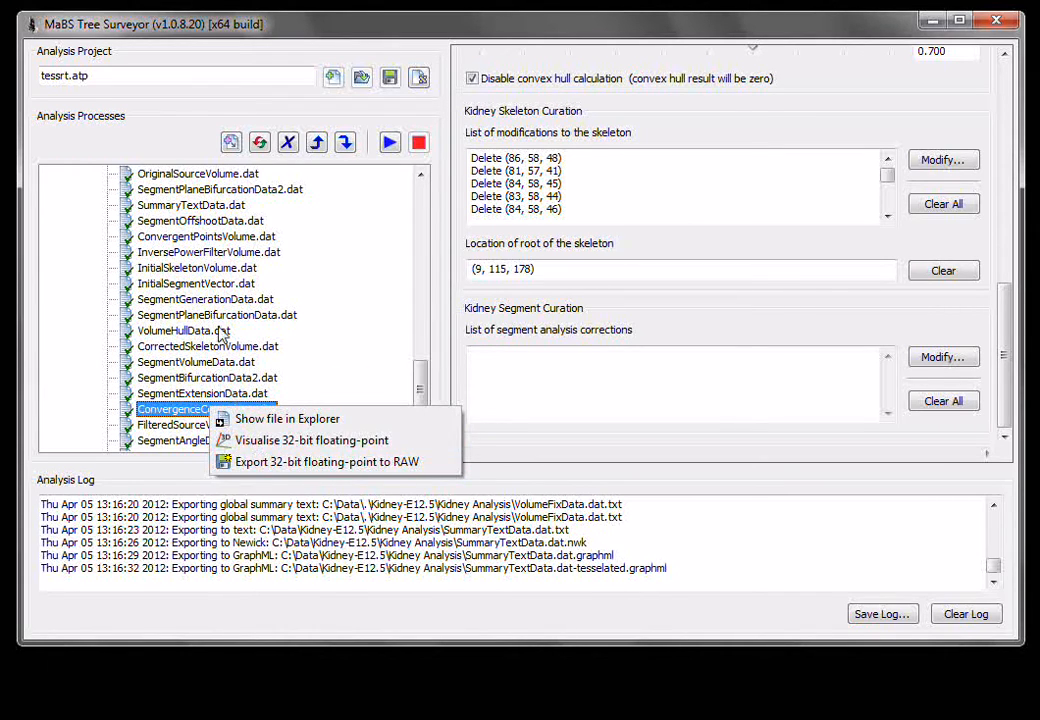
{"action": "left_click", "coordinate": [207, 284]}
{"action": "right_click", "coordinate": [223, 287]}
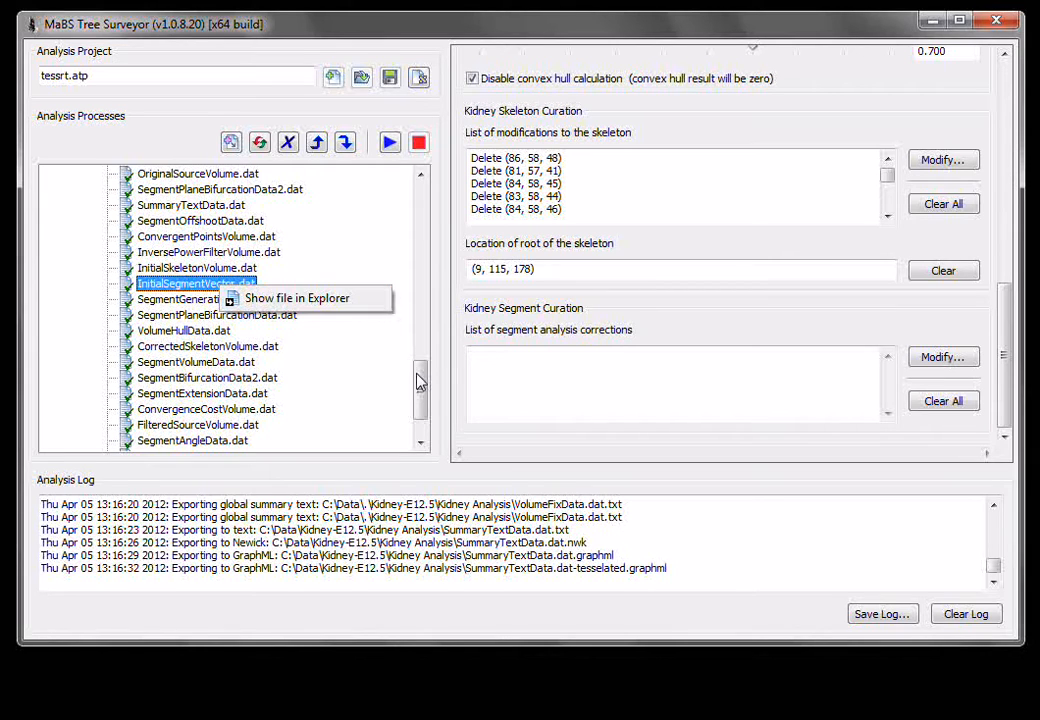
Step: Switch to Windows Explorer and open the Data folder on Local Disk (C:)
{"action": "scroll", "coordinate": [420, 386], "scroll_direction": "down", "scroll_amount": 1}
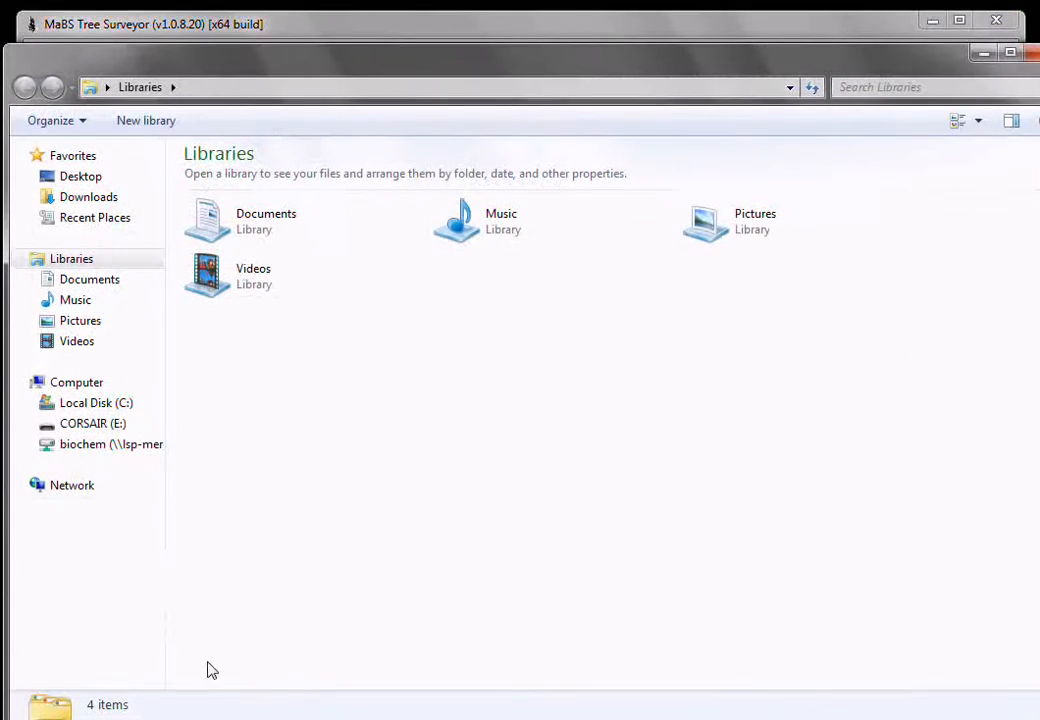
{"action": "double_click", "coordinate": [214, 178]}
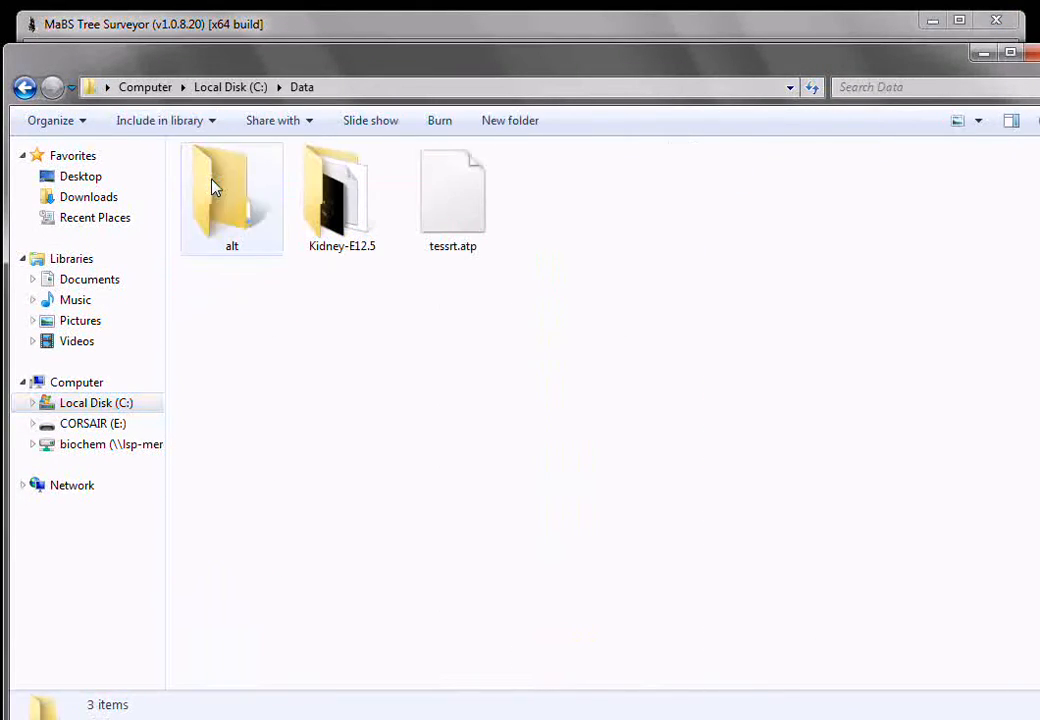
{"action": "left_click", "coordinate": [250, 206]}
{"action": "double_click", "coordinate": [232, 208]}
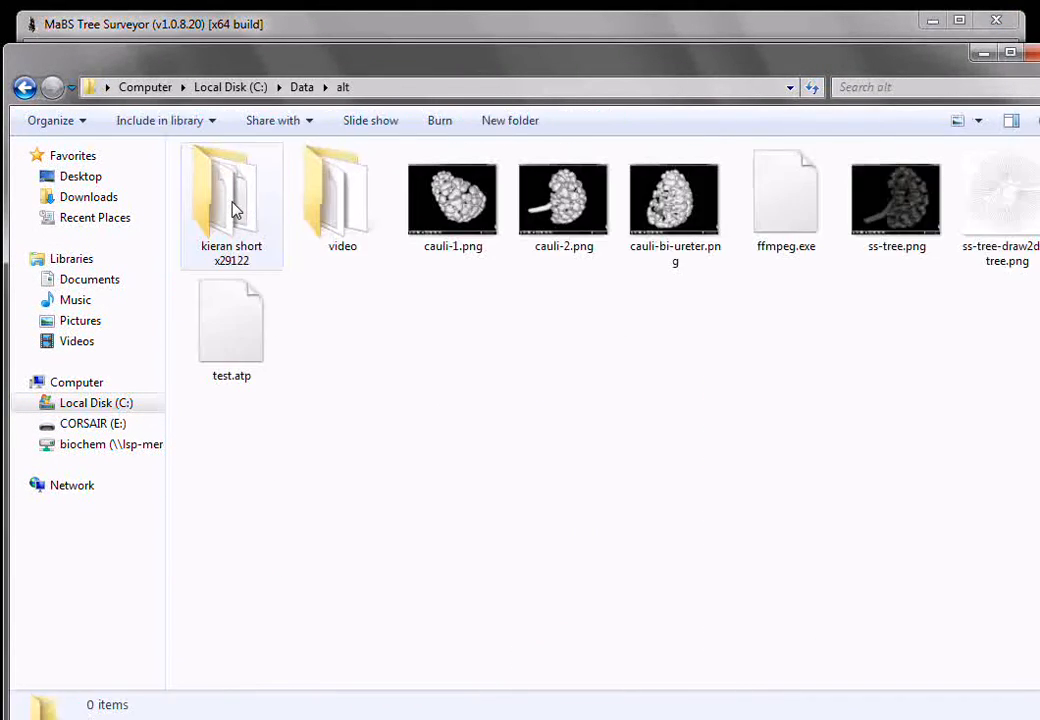
{"action": "left_click", "coordinate": [24, 87]}
Step: Open the exported SummaryTextData.dat.txt from the Kidney Analysis folder inside Kidney-E12.5 in Notepad
{"action": "double_click", "coordinate": [316, 219]}
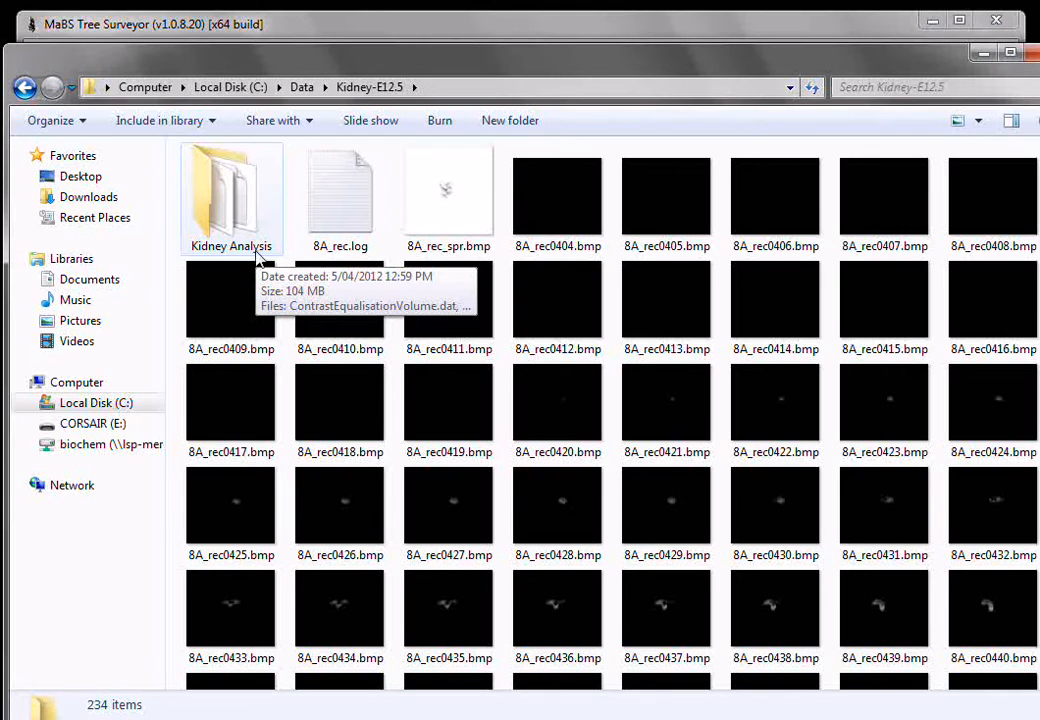
{"action": "double_click", "coordinate": [223, 239]}
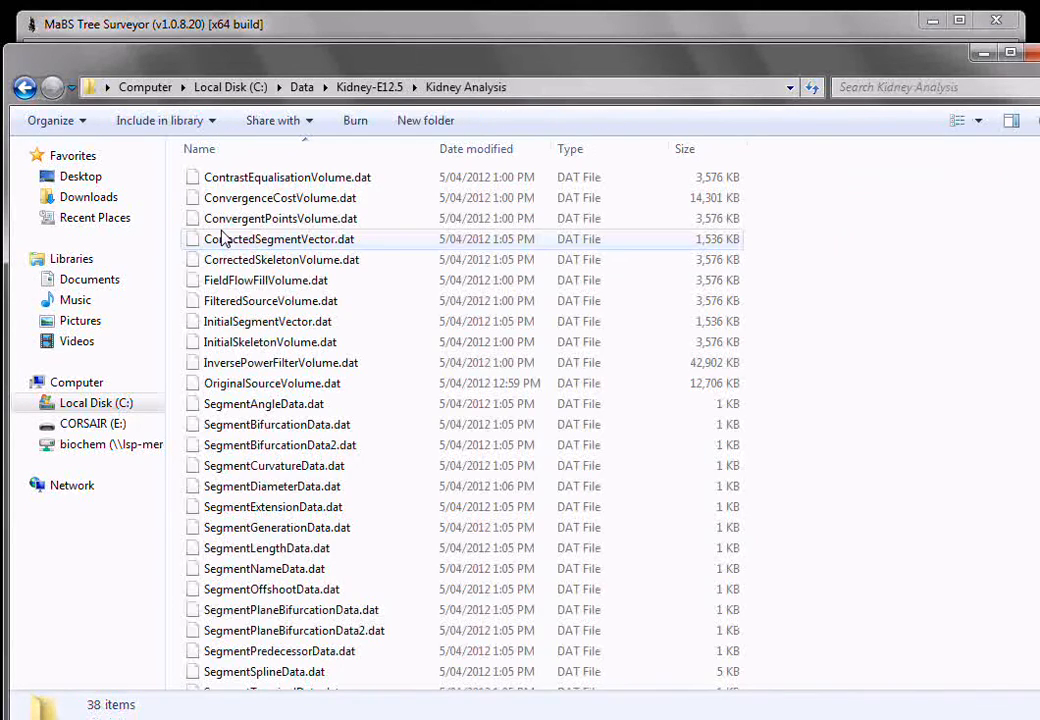
{"action": "scroll", "coordinate": [297, 267], "scroll_direction": "down", "scroll_amount": 5}
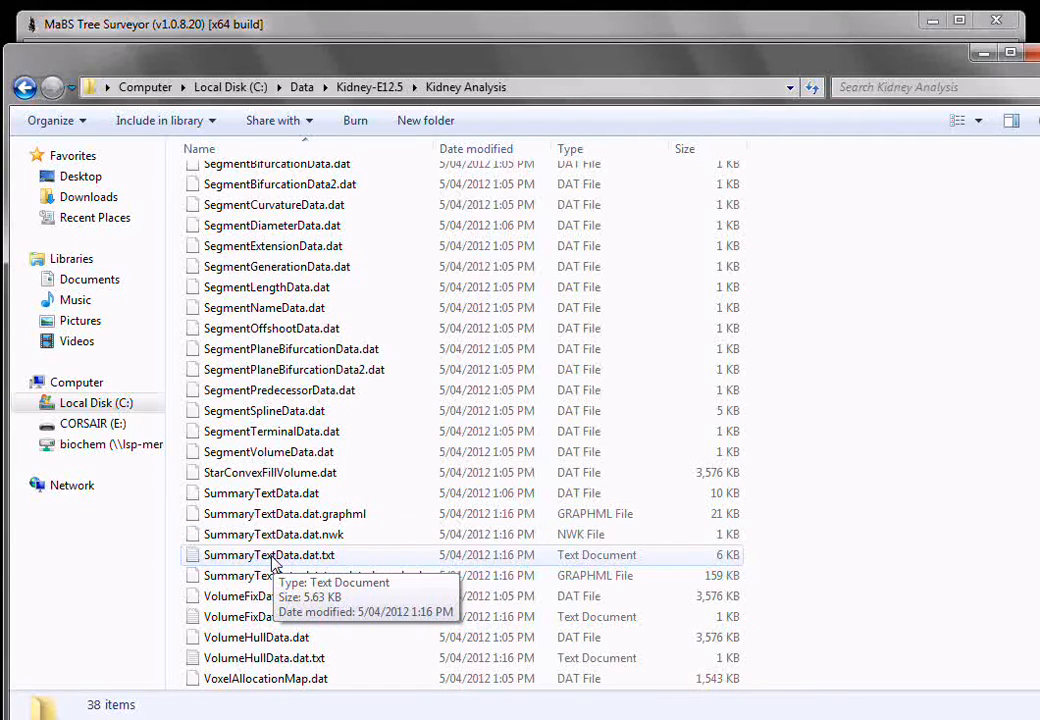
{"action": "double_click", "coordinate": [275, 556]}
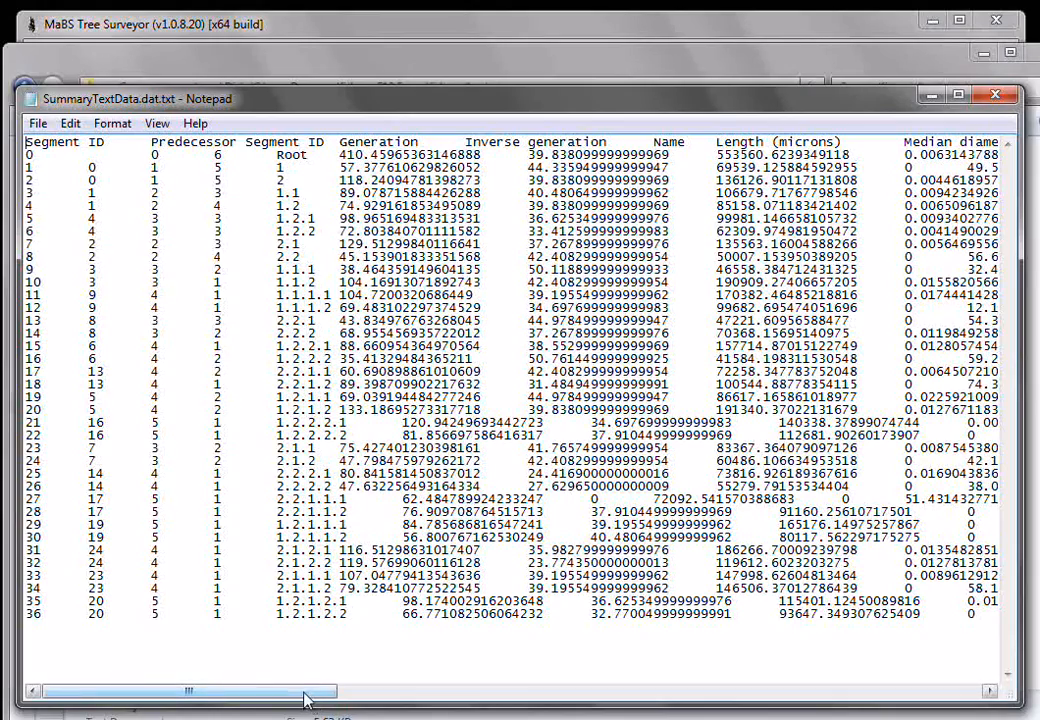
Step: Look through the summary table's columns from Generation to Global Bifurcation Angle, and close the text file
{"action": "left_click_drag", "start_coordinate": [302, 692], "coordinate": [394, 691]}
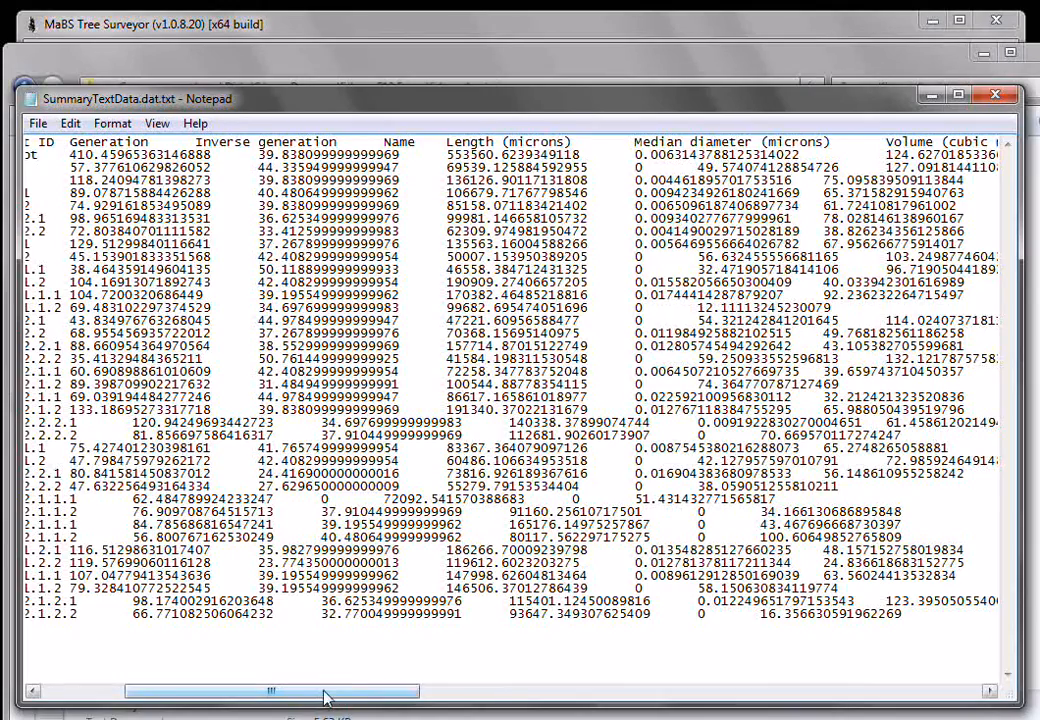
{"action": "left_click_drag", "start_coordinate": [325, 692], "coordinate": [438, 692]}
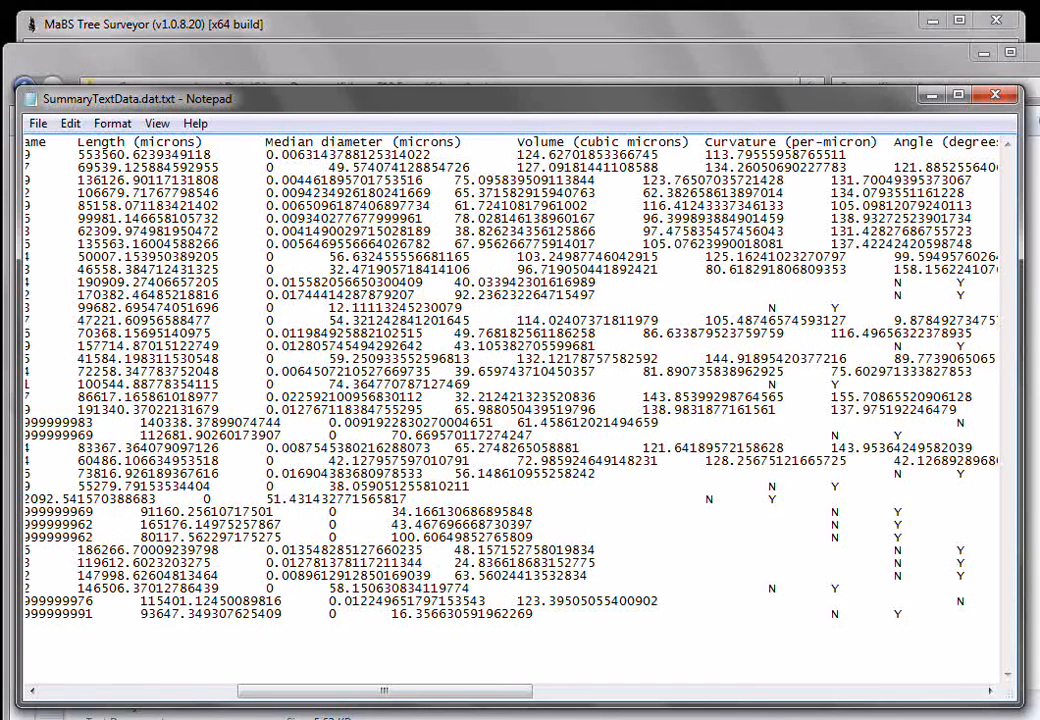
{"action": "left_click_drag", "start_coordinate": [371, 692], "coordinate": [410, 693]}
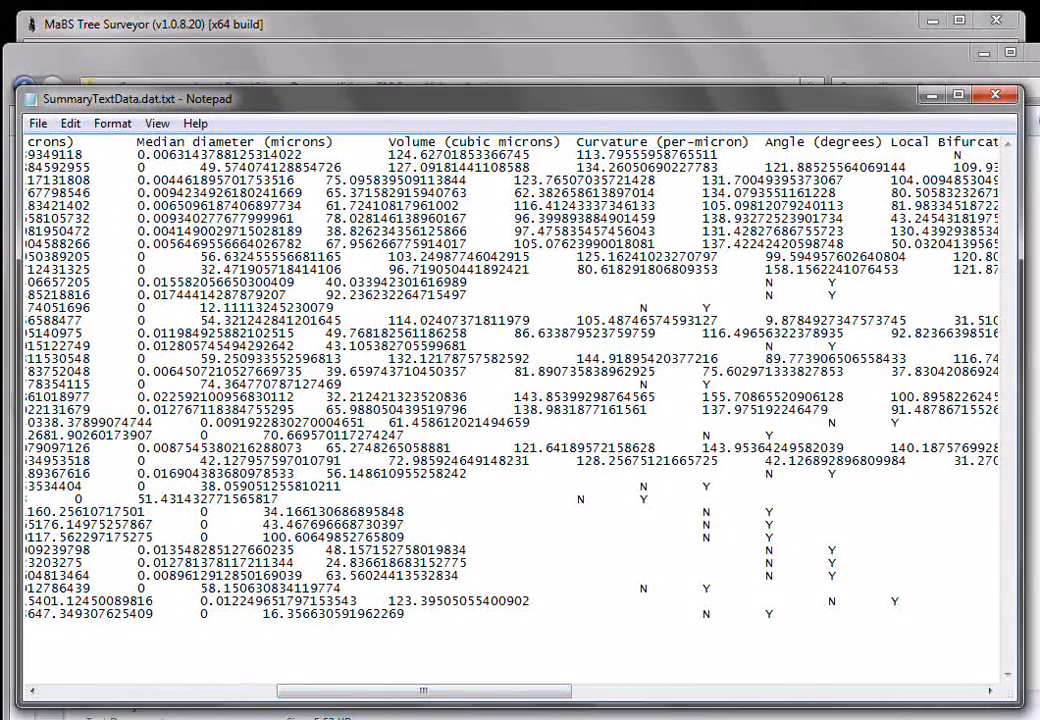
{"action": "left_click_drag", "start_coordinate": [380, 692], "coordinate": [455, 692]}
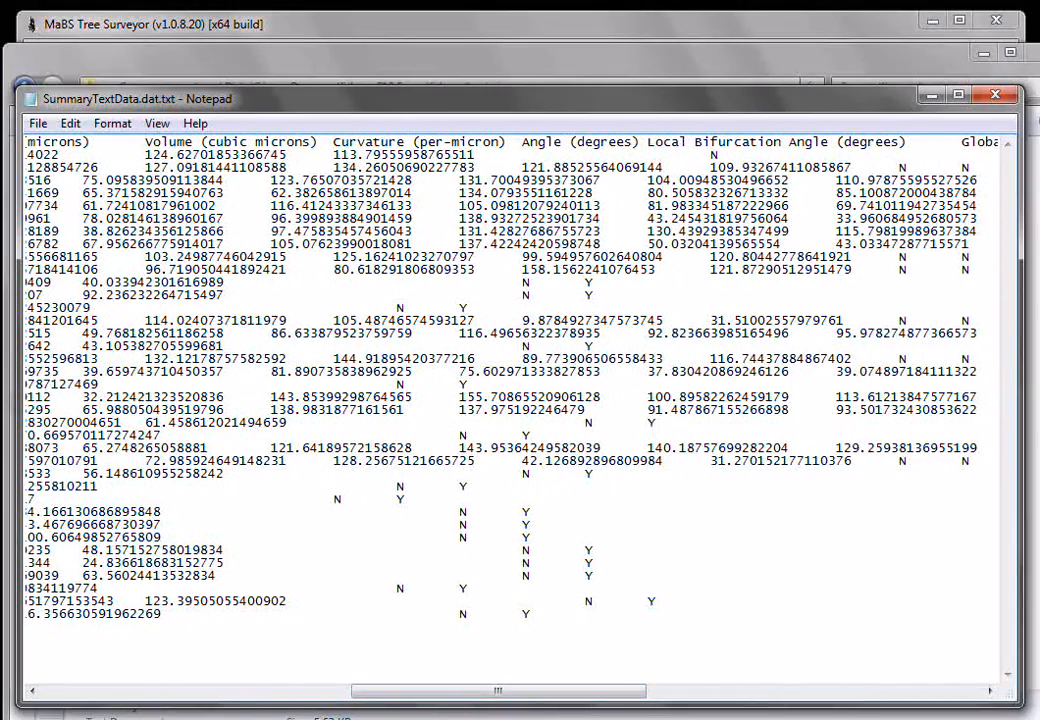
{"action": "left_click_drag", "start_coordinate": [455, 692], "coordinate": [526, 692]}
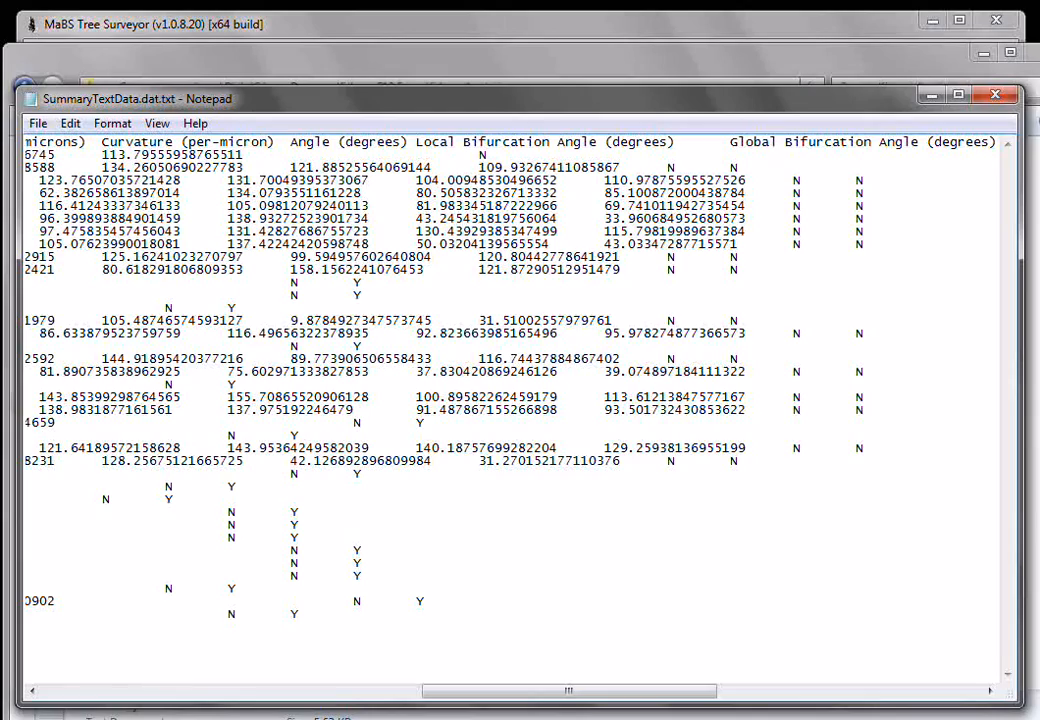
{"action": "left_click_drag", "start_coordinate": [569, 694], "coordinate": [580, 700]}
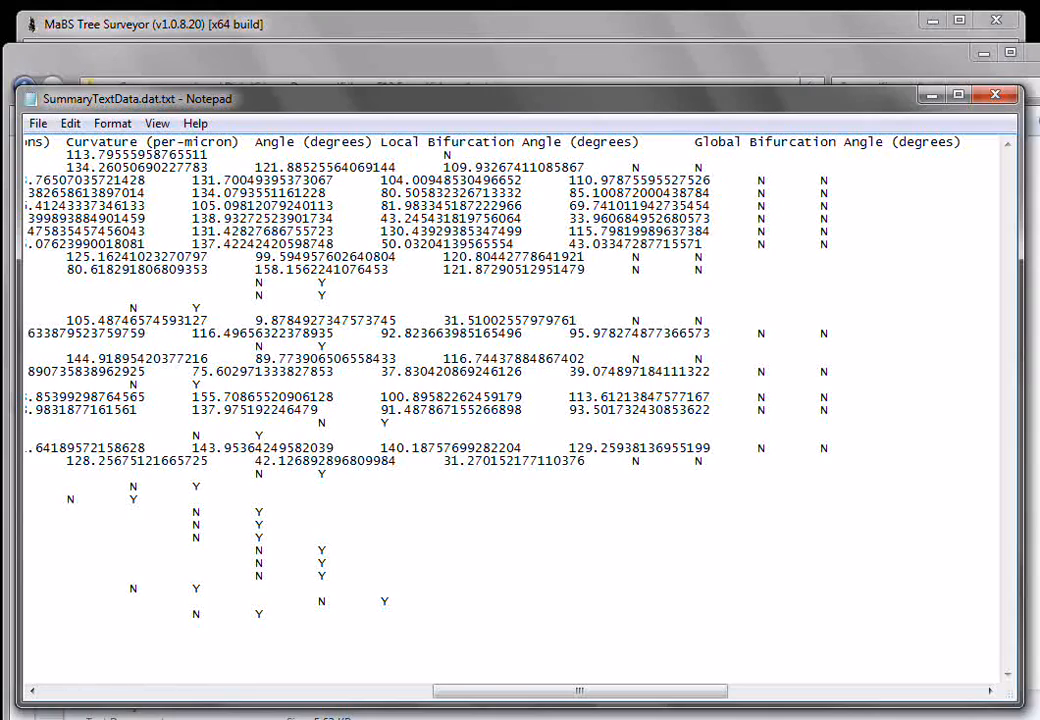
{"action": "left_click_drag", "start_coordinate": [578, 690], "coordinate": [216, 681]}
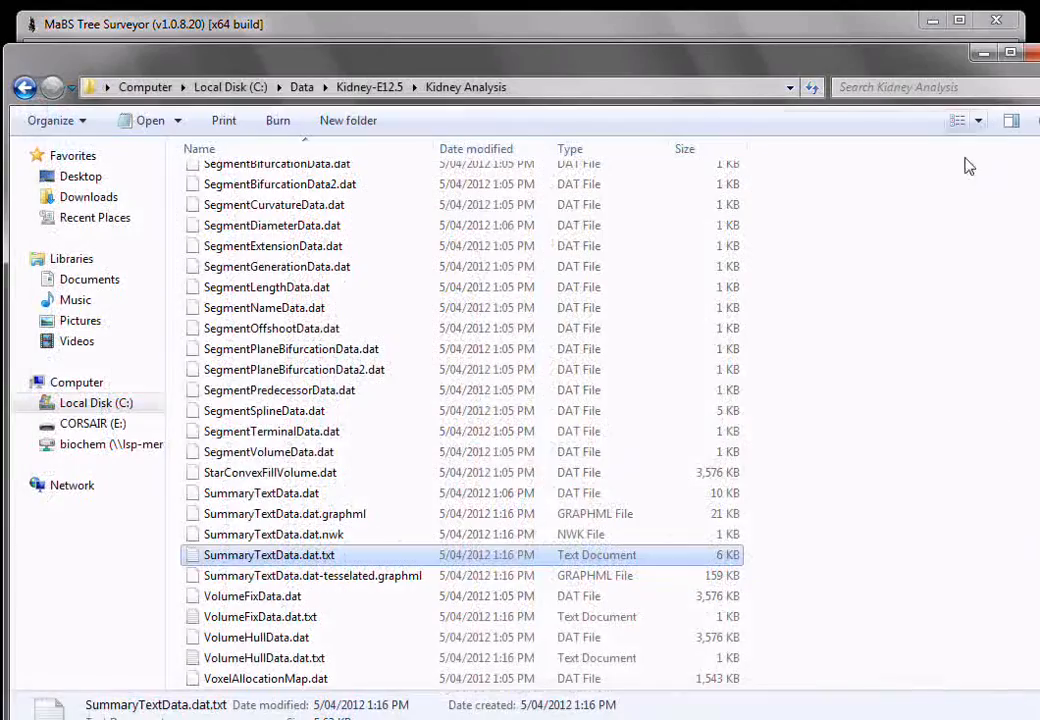
{"action": "left_click", "coordinate": [810, 76]}
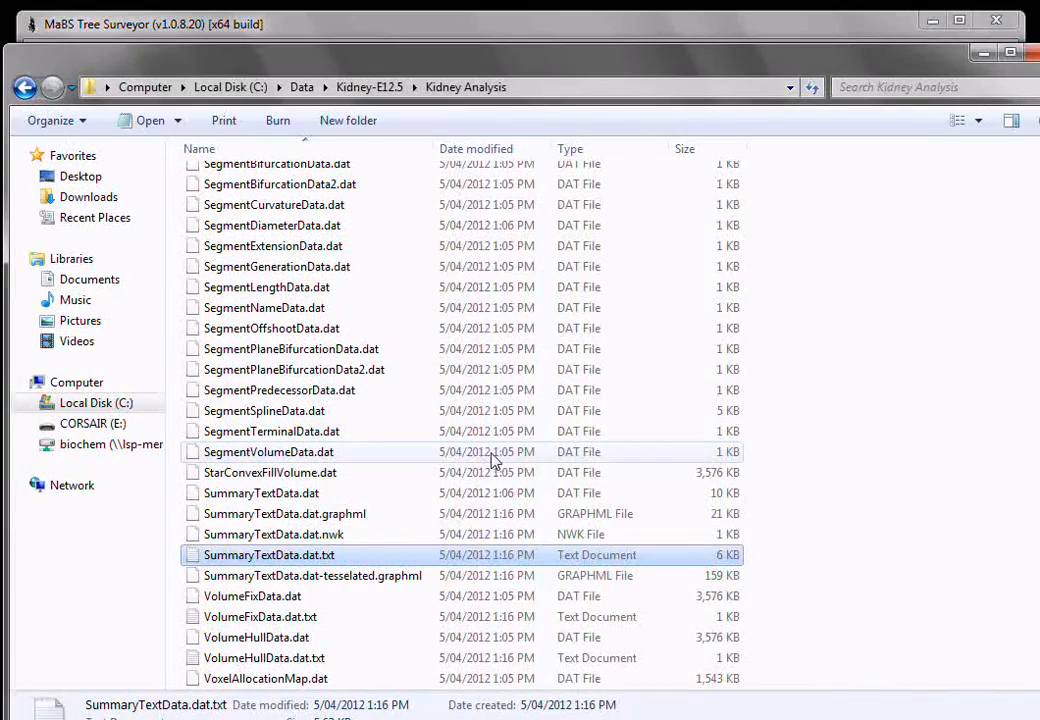
Step: Check the exported SummaryTextData.dat.graphml file, go up to the Kidney-E12.5 folder and switch back to MaBS Tree Surveyor
{"action": "left_click", "coordinate": [327, 518]}
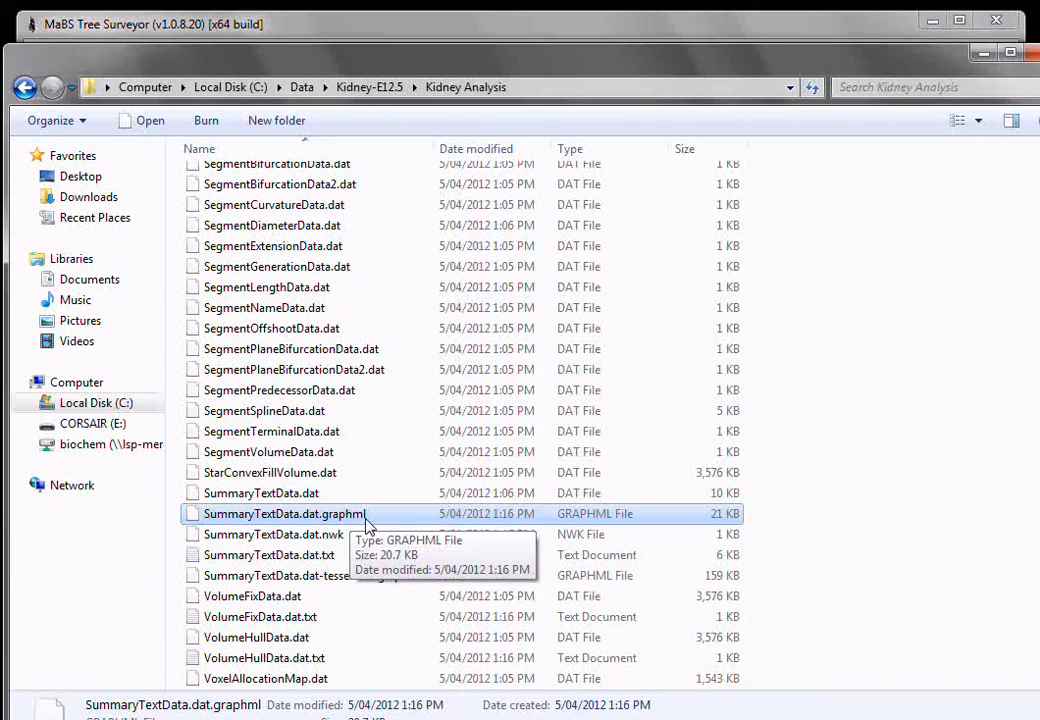
{"action": "left_click", "coordinate": [385, 89]}
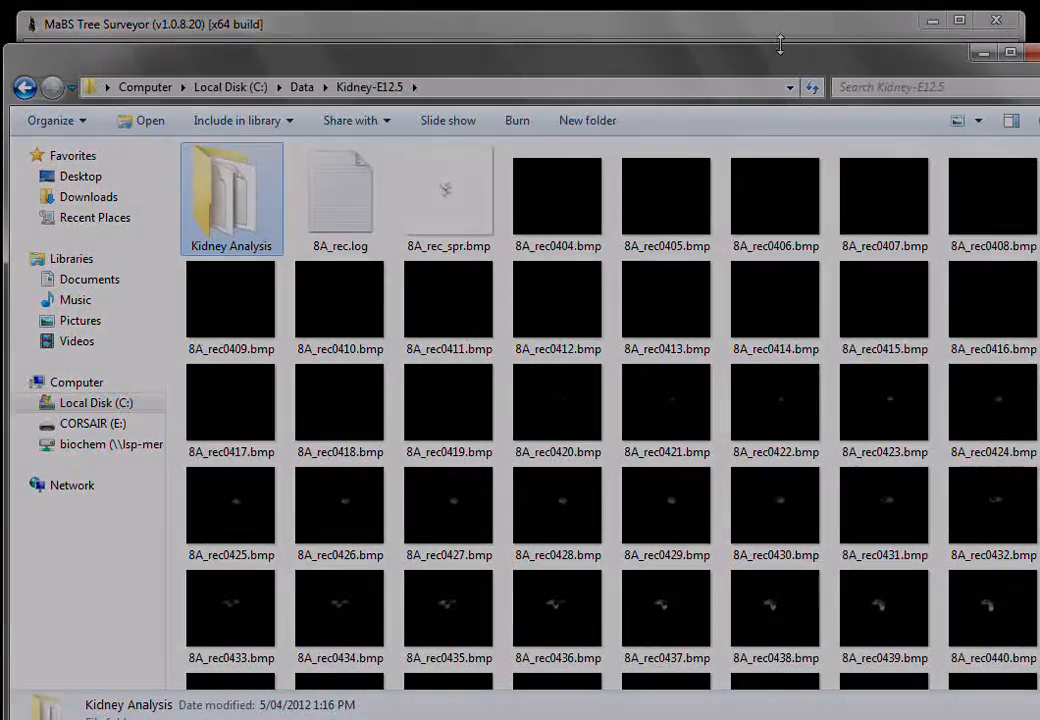
{"action": "left_click", "coordinate": [780, 32]}
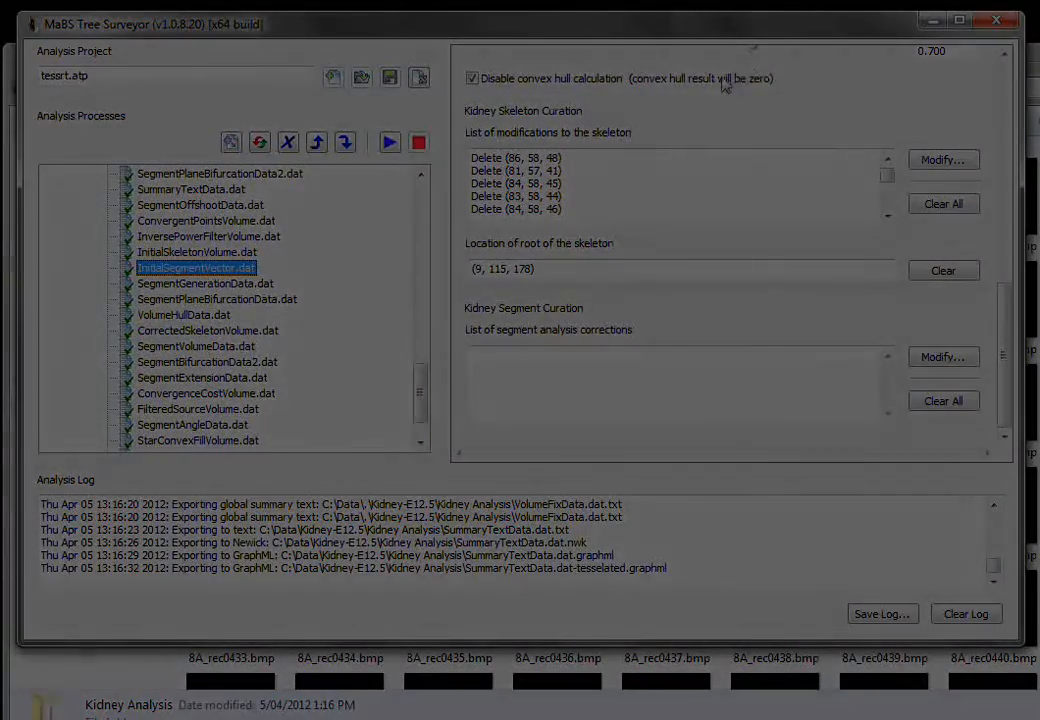